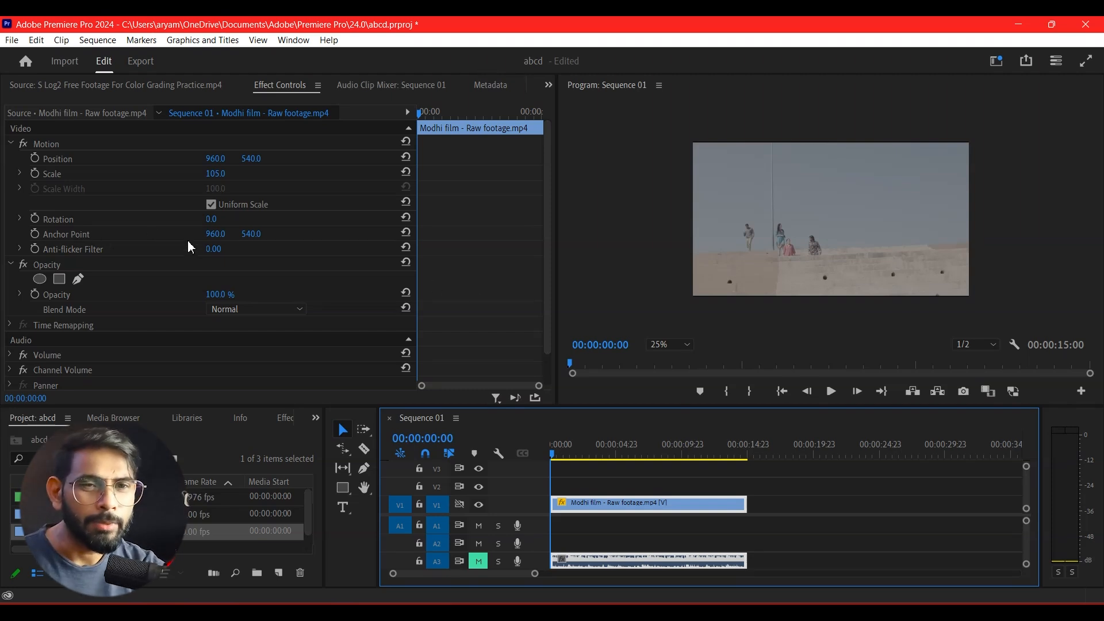
Switch the workspace to Color.
{"action": "left_click", "coordinate": [293, 40]}
{"action": "mouse_move", "coordinate": [321, 57]}
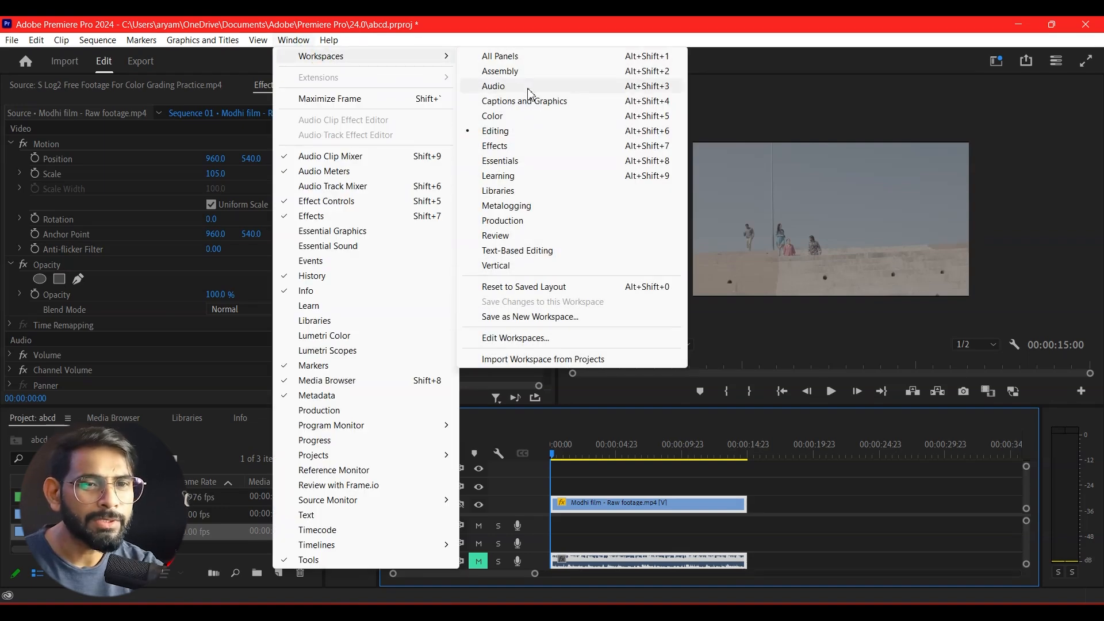
{"action": "left_click", "coordinate": [509, 117]}
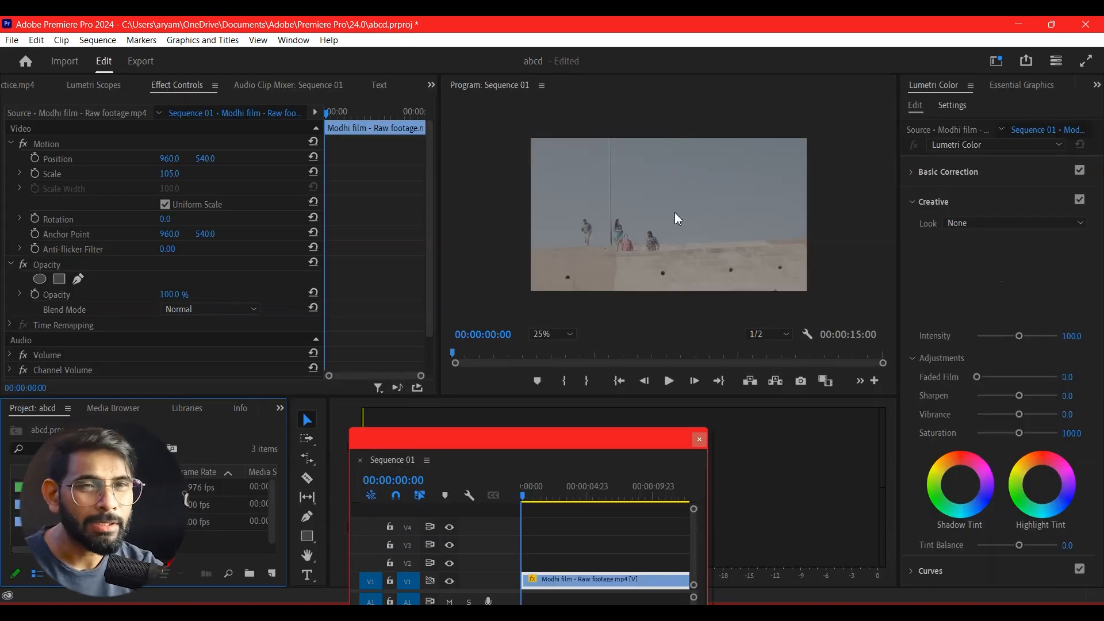
{"action": "left_click", "coordinate": [294, 40]}
{"action": "mouse_move", "coordinate": [328, 56]}
{"action": "left_click", "coordinate": [786, 111]}
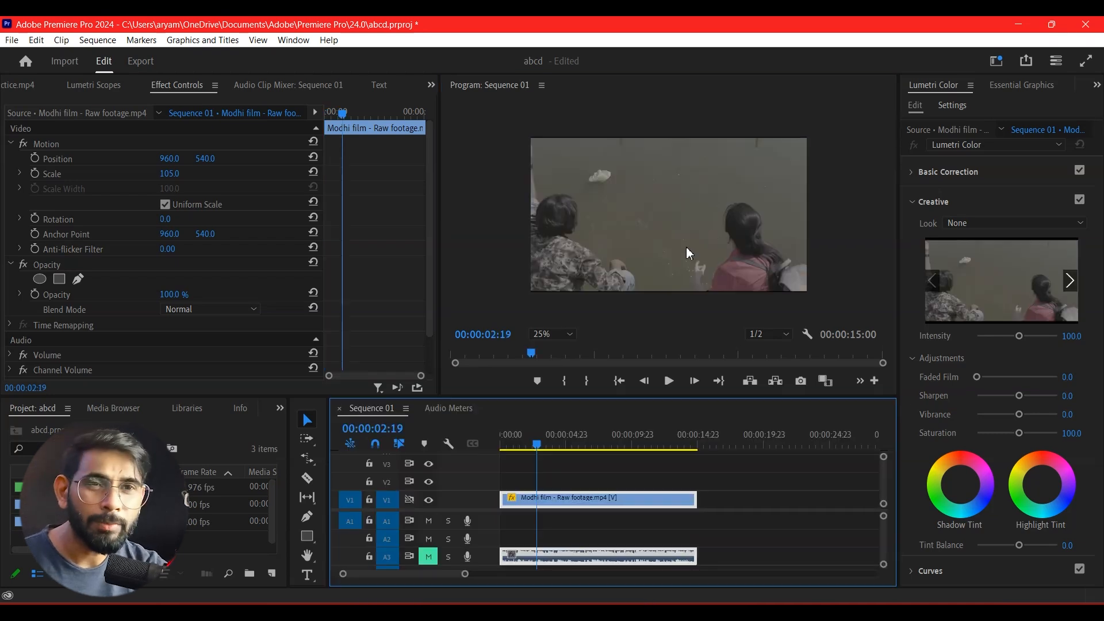
Preview the raw footage by scrubbing the playhead from 00:00:02:19 to 00:00:07:17.
{"action": "left_click_drag", "start_coordinate": [538, 445], "coordinate": [556, 446]}
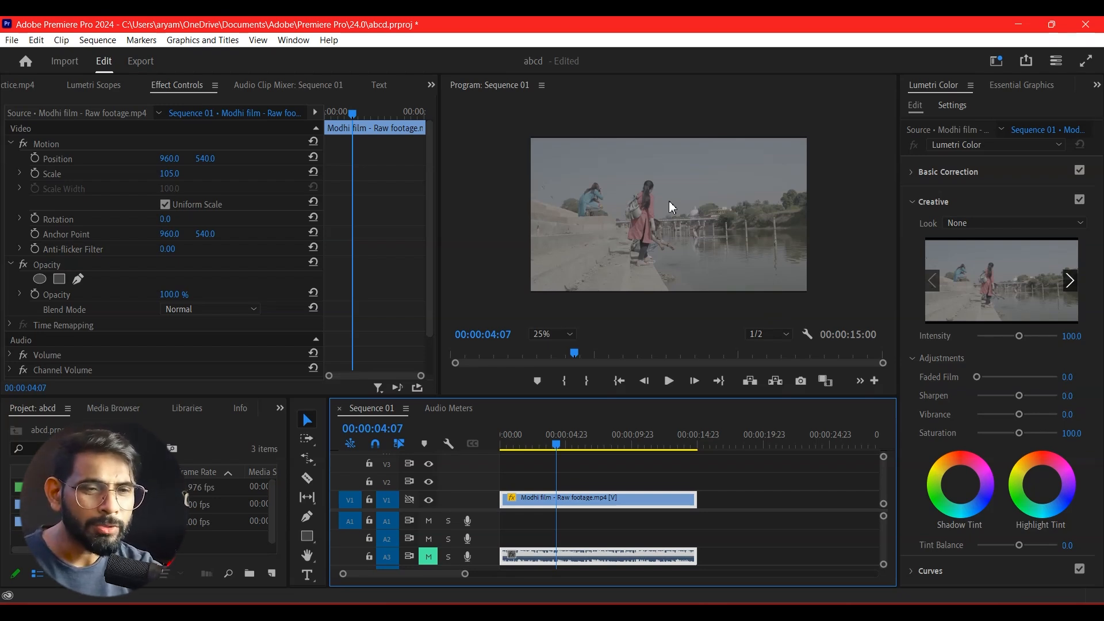
{"action": "left_click_drag", "start_coordinate": [560, 445], "coordinate": [601, 465]}
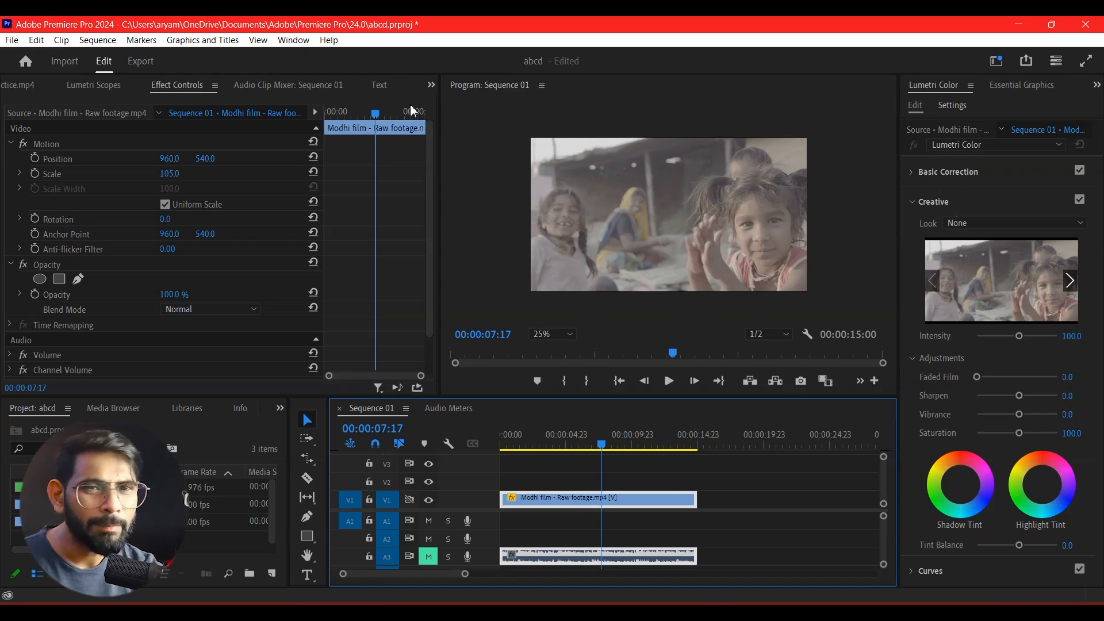
{"action": "left_click", "coordinate": [293, 40]}
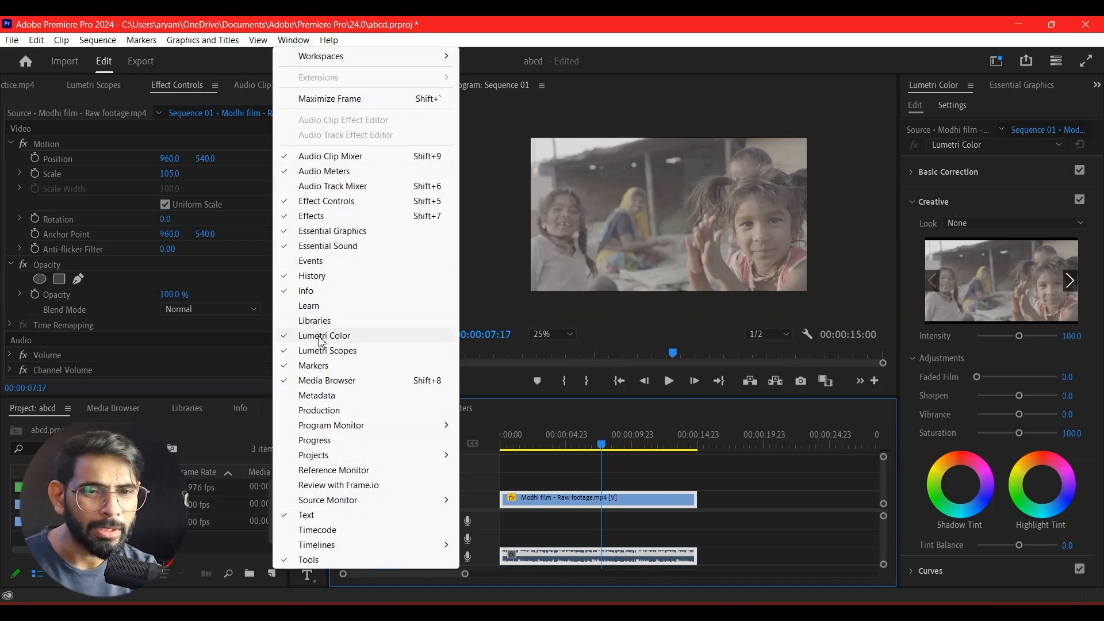
{"action": "left_click", "coordinate": [785, 26]}
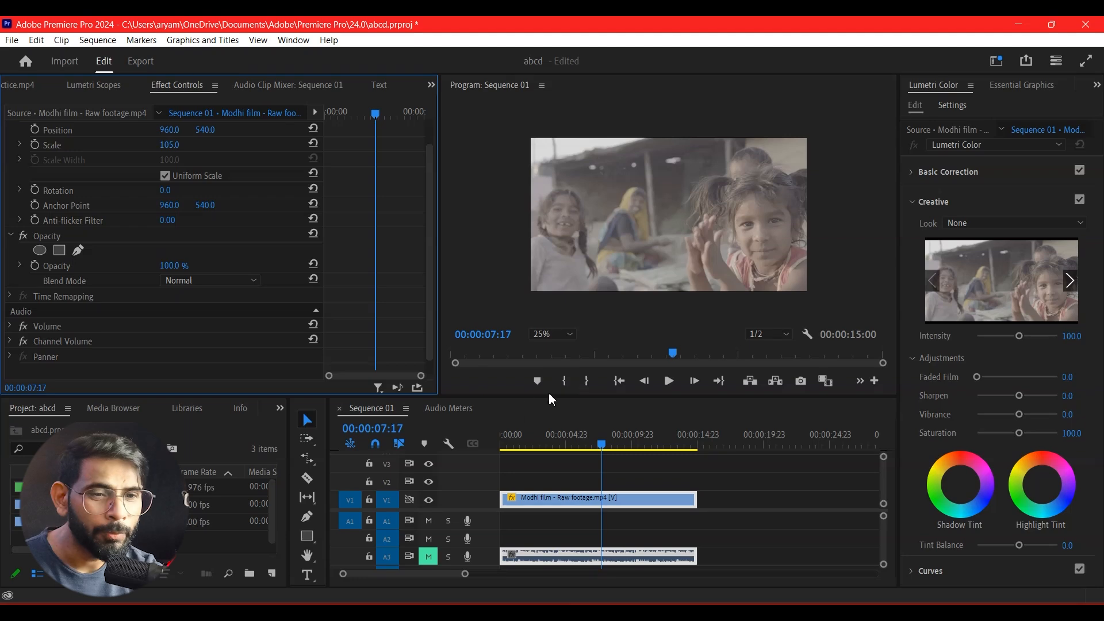
Collapse the Creative section of Lumetri Color and expand Basic Correction.
{"action": "left_click_drag", "start_coordinate": [514, 398], "coordinate": [514, 395]}
{"action": "left_click", "coordinate": [911, 201]}
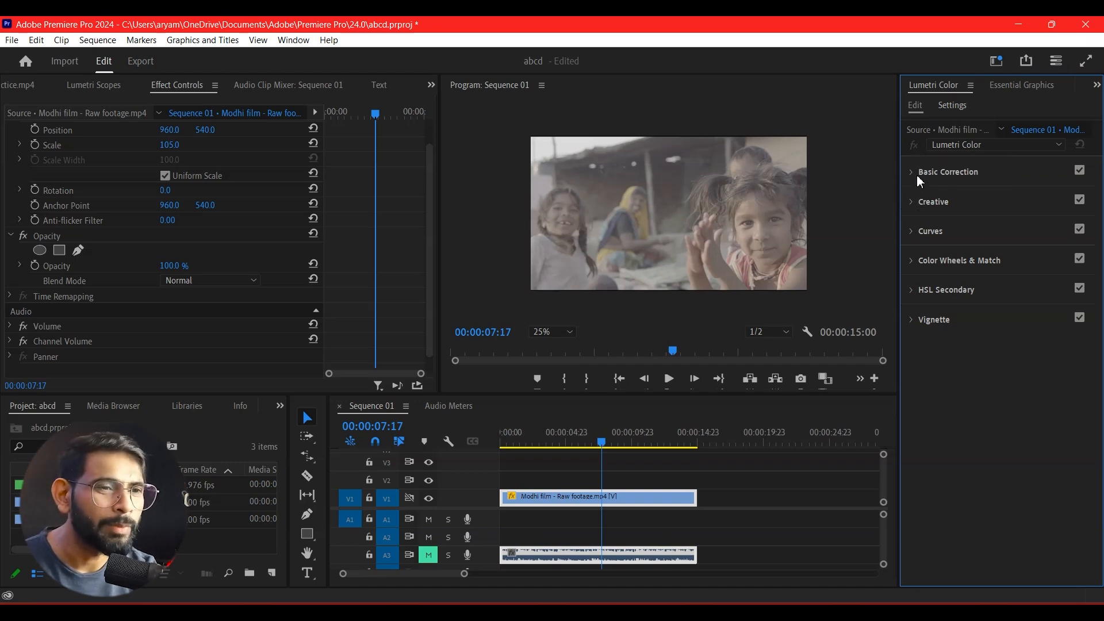
{"action": "left_click", "coordinate": [911, 172]}
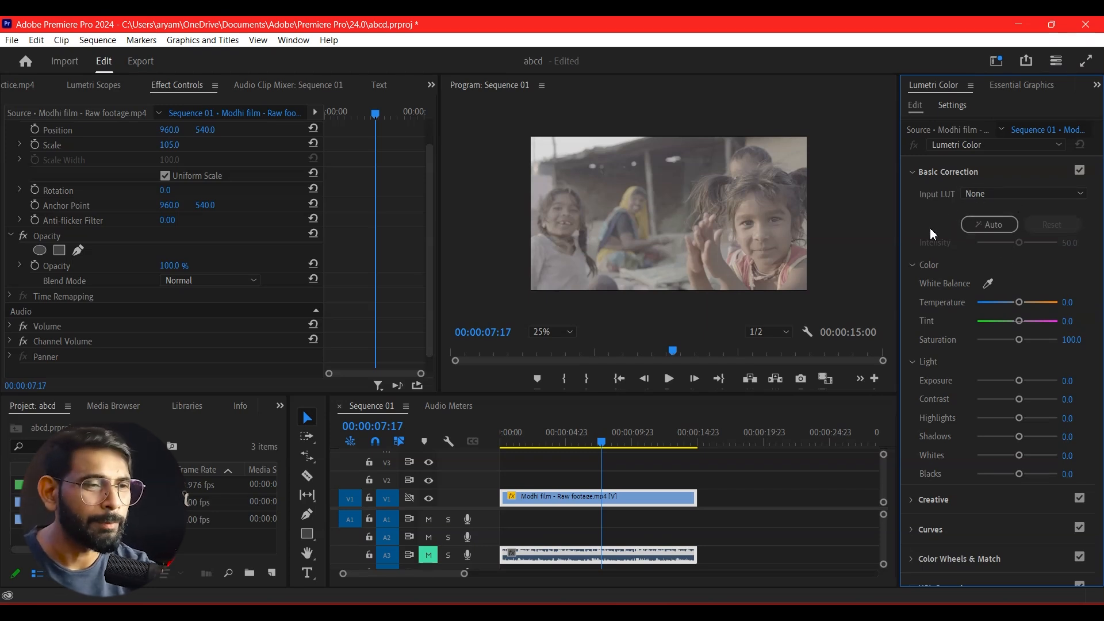
Try the white balance eyedropper on the bright area above the children and on the background beside the girl's head.
{"action": "left_click", "coordinate": [988, 282]}
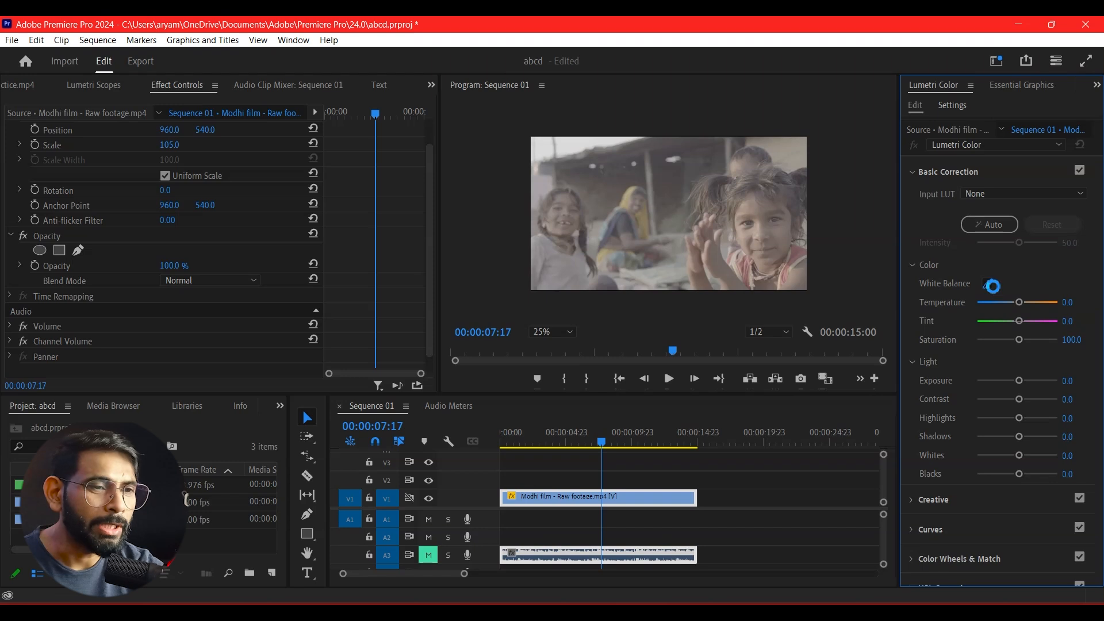
{"action": "left_click", "coordinate": [590, 147]}
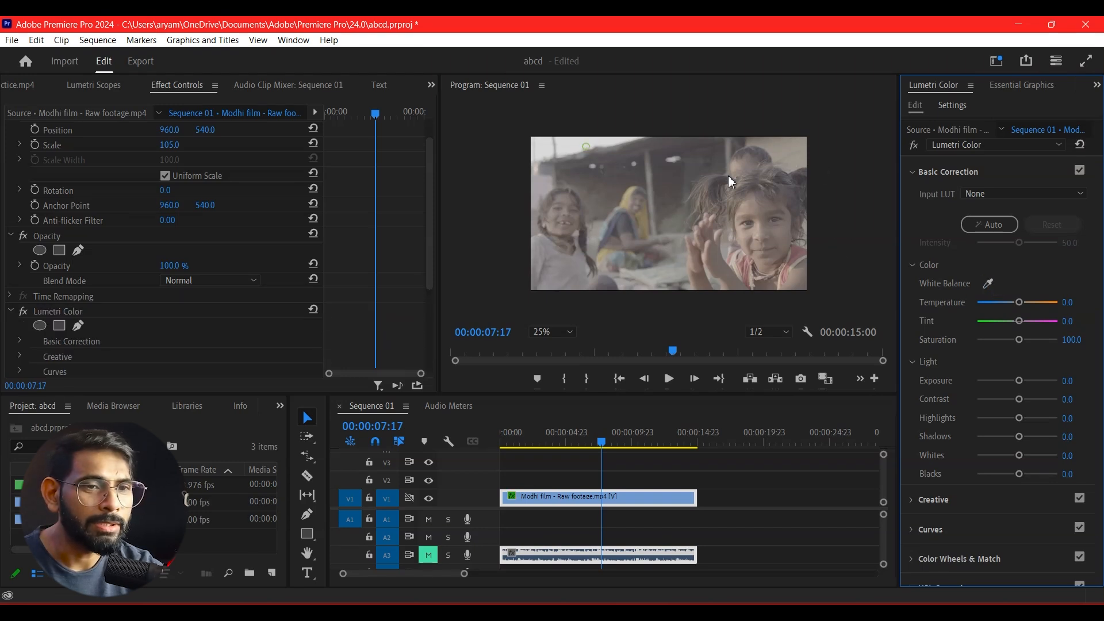
{"action": "left_click", "coordinate": [855, 275]}
{"action": "left_click", "coordinate": [987, 282]}
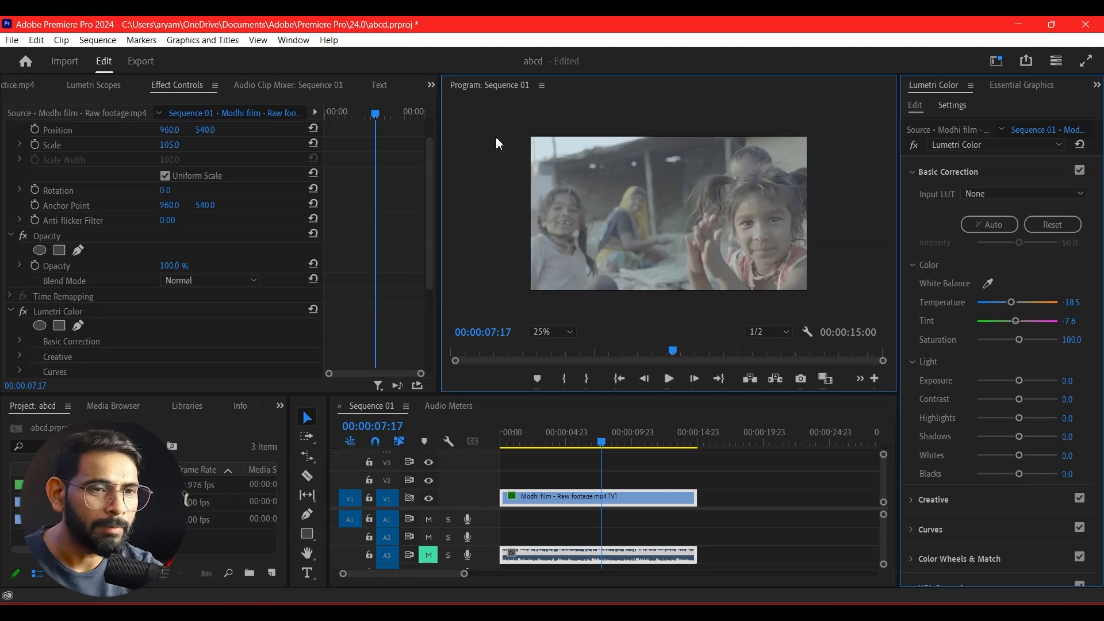
{"action": "left_click", "coordinate": [678, 178]}
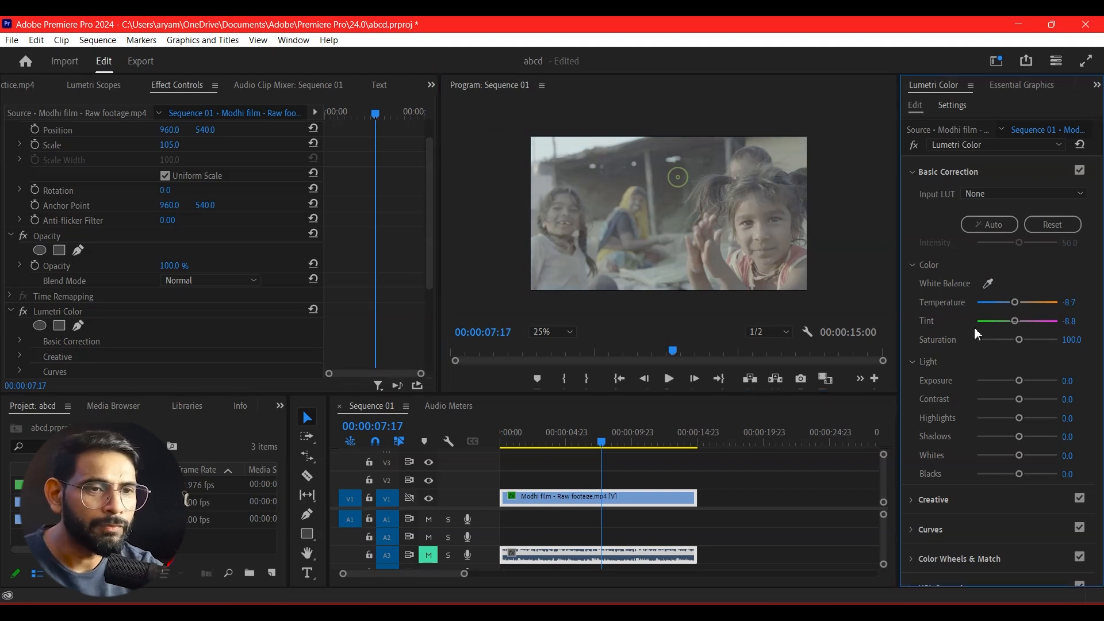
Try sampling white balance from the smiling girl's light shirt, then undo the samples.
{"action": "left_click", "coordinate": [987, 284]}
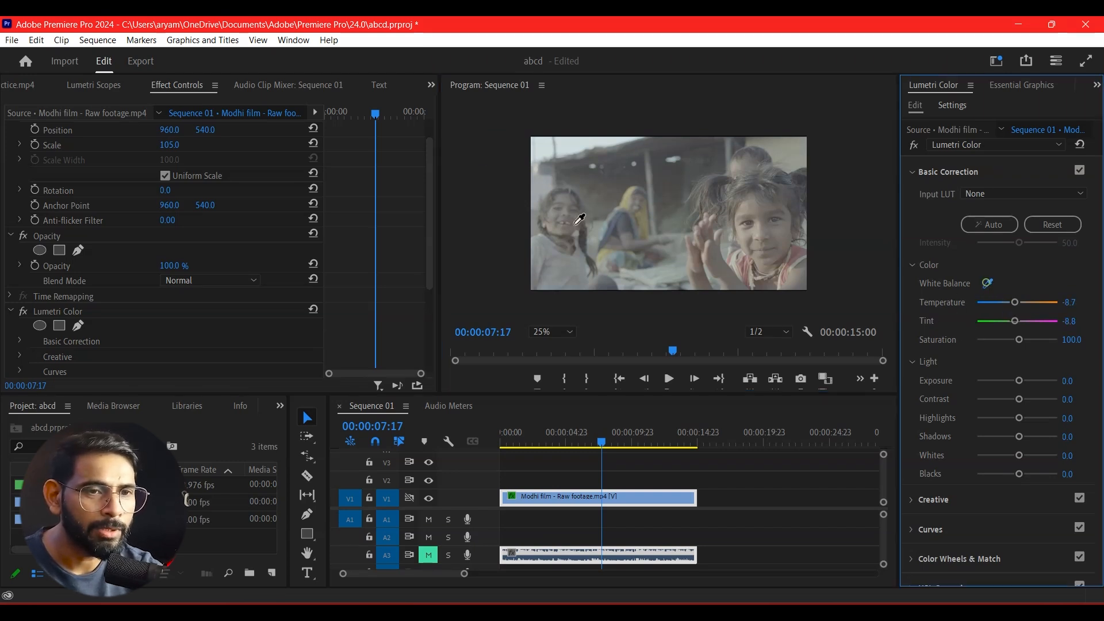
{"action": "left_click", "coordinate": [569, 269]}
{"action": "key", "text": "ctrl+z"}
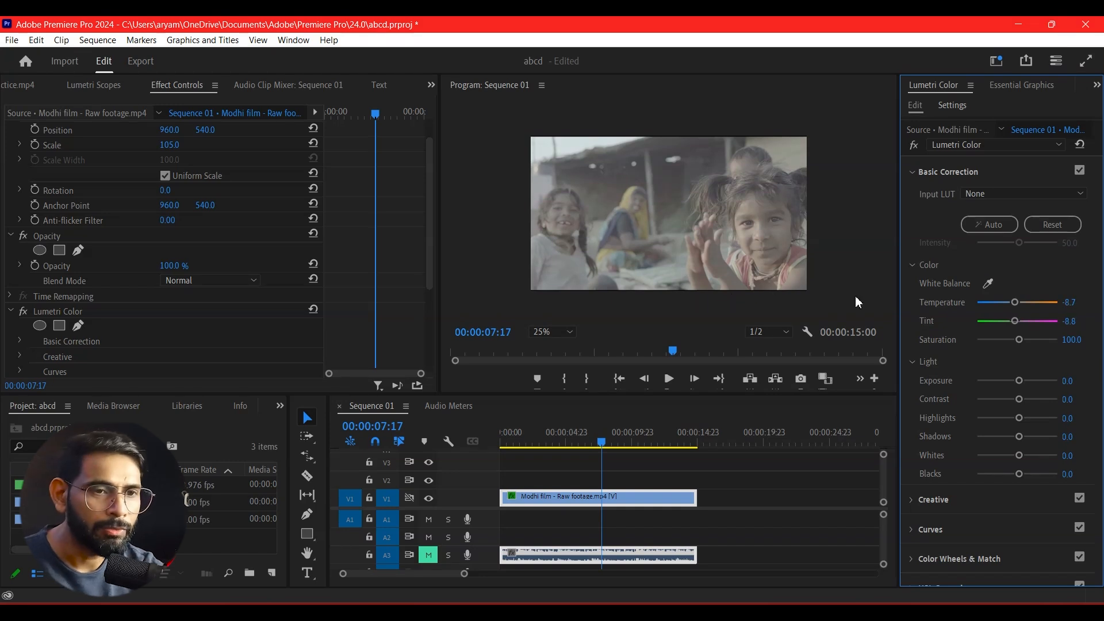
{"action": "key", "text": "ctrl+z"}
Try sampling white balance again near the girl's light shirt and on the bright background above her.
{"action": "left_click", "coordinate": [985, 283]}
{"action": "left_click", "coordinate": [600, 276]}
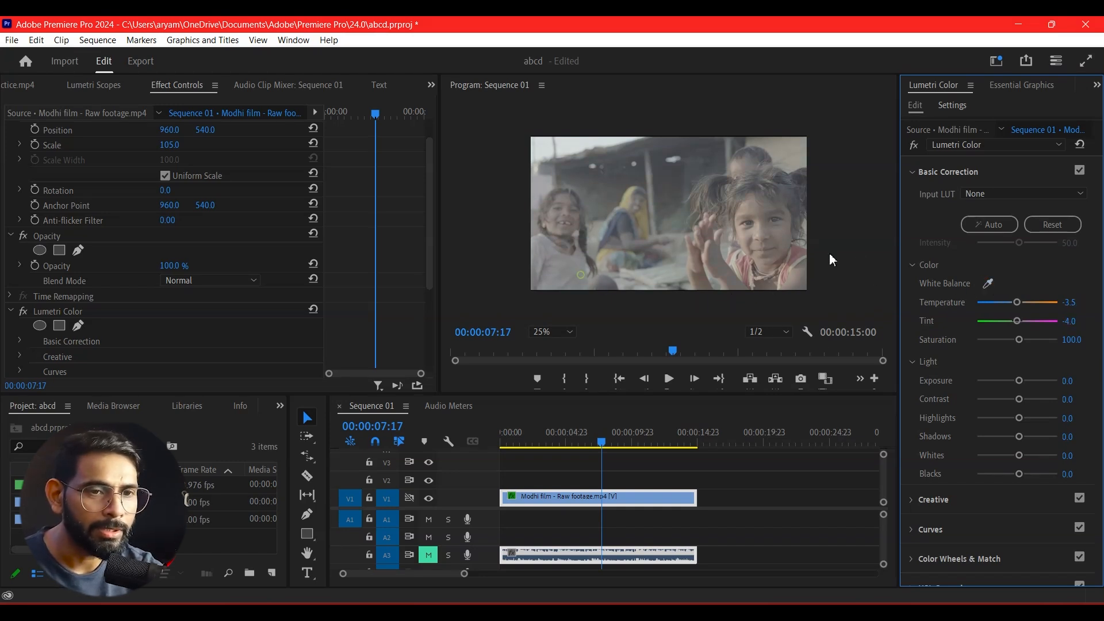
{"action": "left_click", "coordinate": [988, 283]}
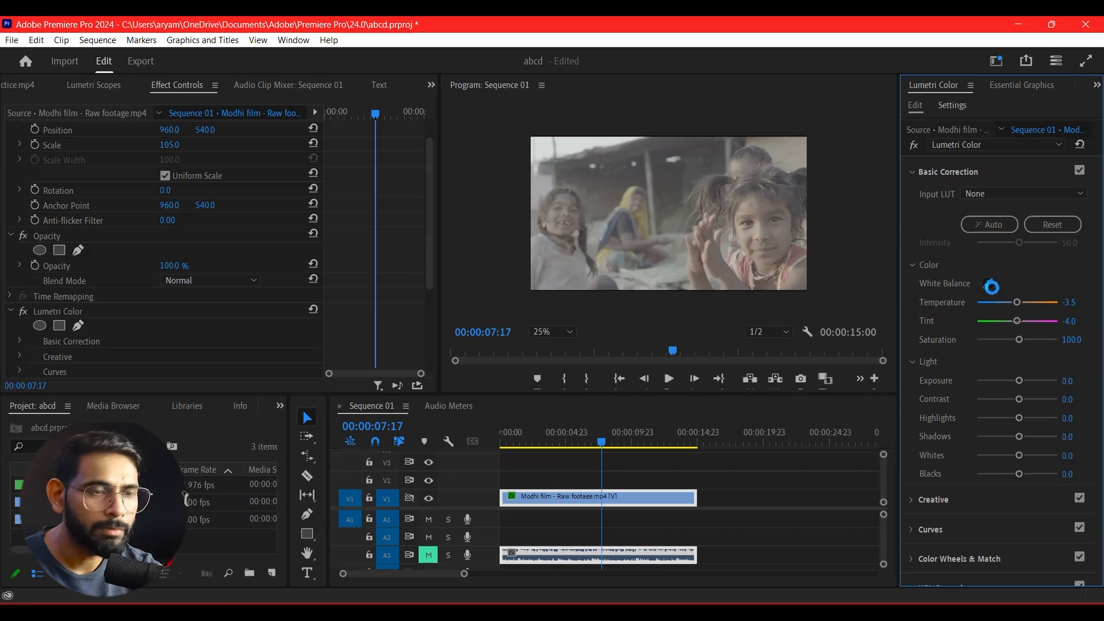
{"action": "left_click", "coordinate": [576, 153]}
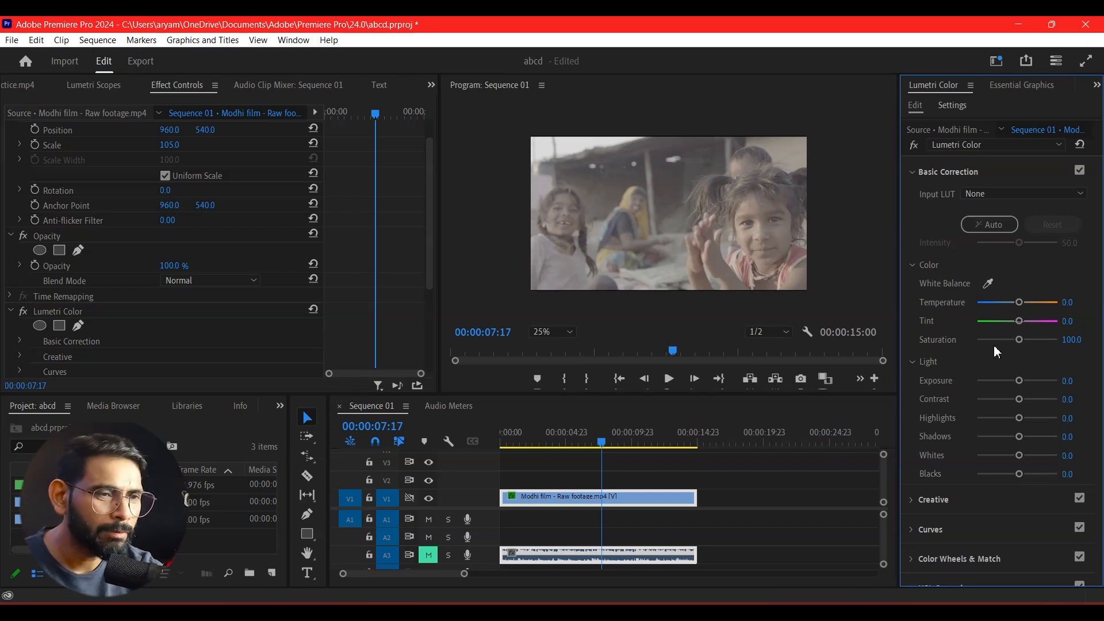
Try warmer and cooler Temperature, a Tint shift and Auto correction, then reset Basic Correction.
{"action": "left_click_drag", "start_coordinate": [1019, 302], "coordinate": [1027, 307]}
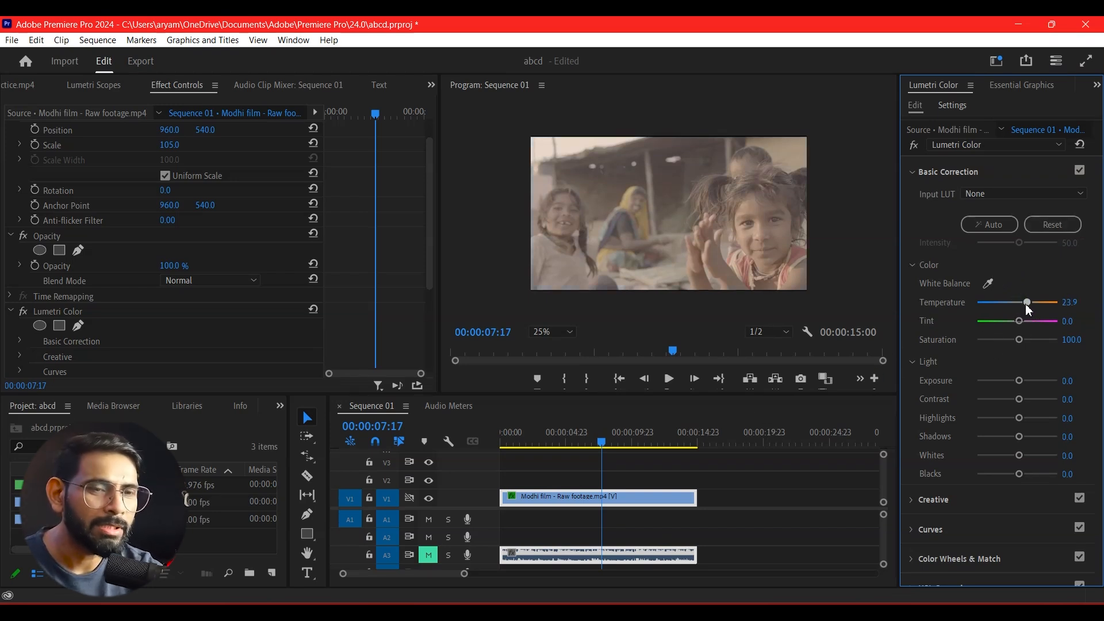
{"action": "left_click_drag", "start_coordinate": [1026, 304], "coordinate": [990, 317]}
{"action": "key", "text": "ctrl+z"}
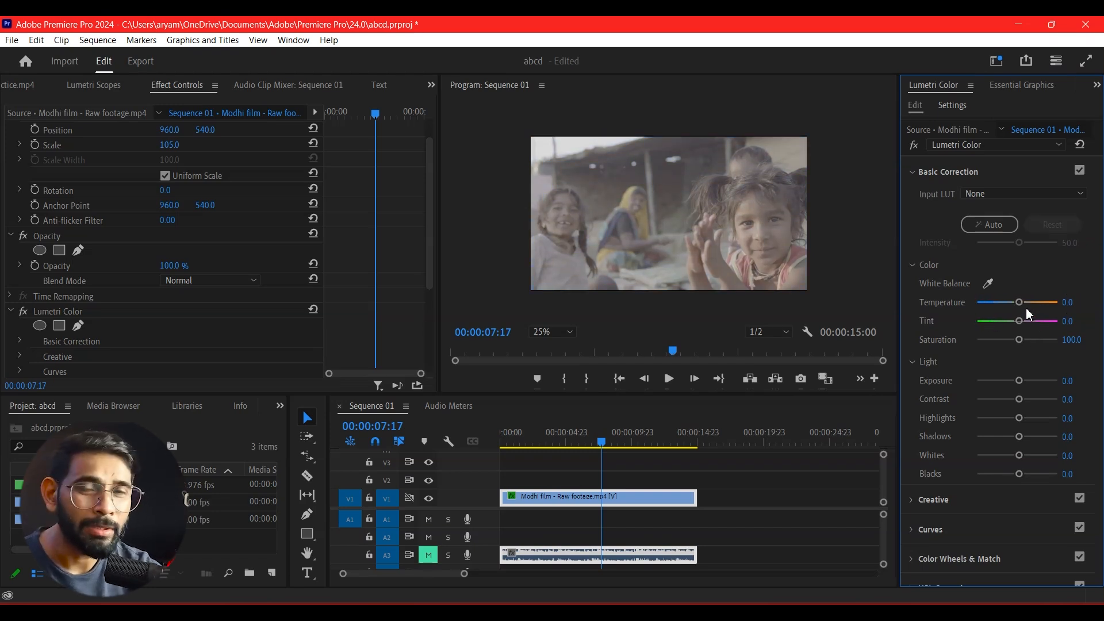
{"action": "left_click_drag", "start_coordinate": [1021, 322], "coordinate": [1019, 326]}
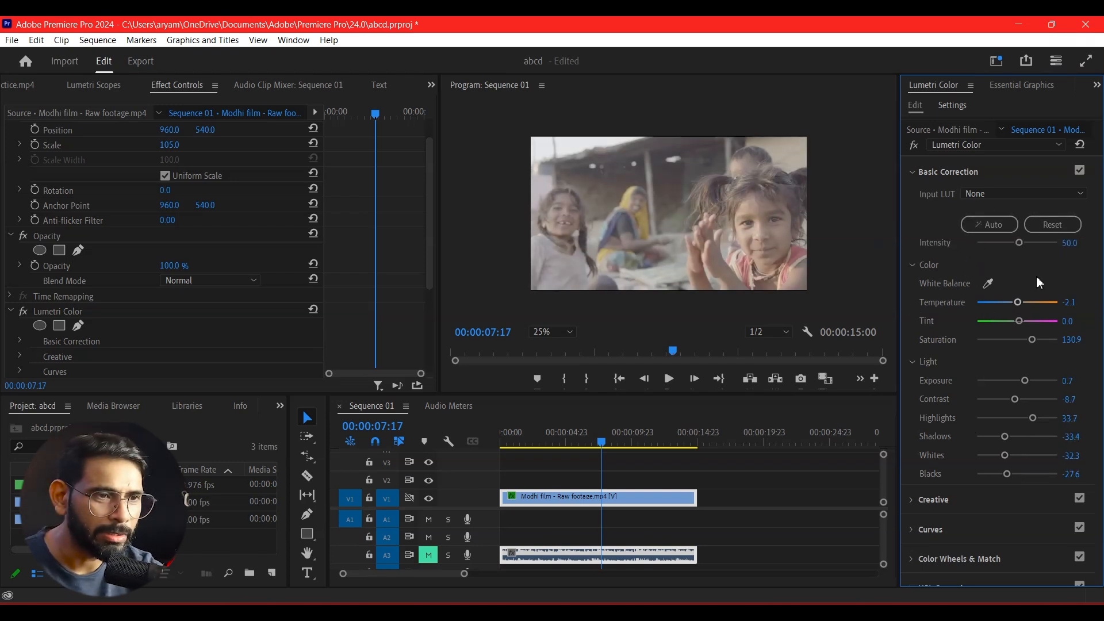
{"action": "left_click", "coordinate": [1055, 228]}
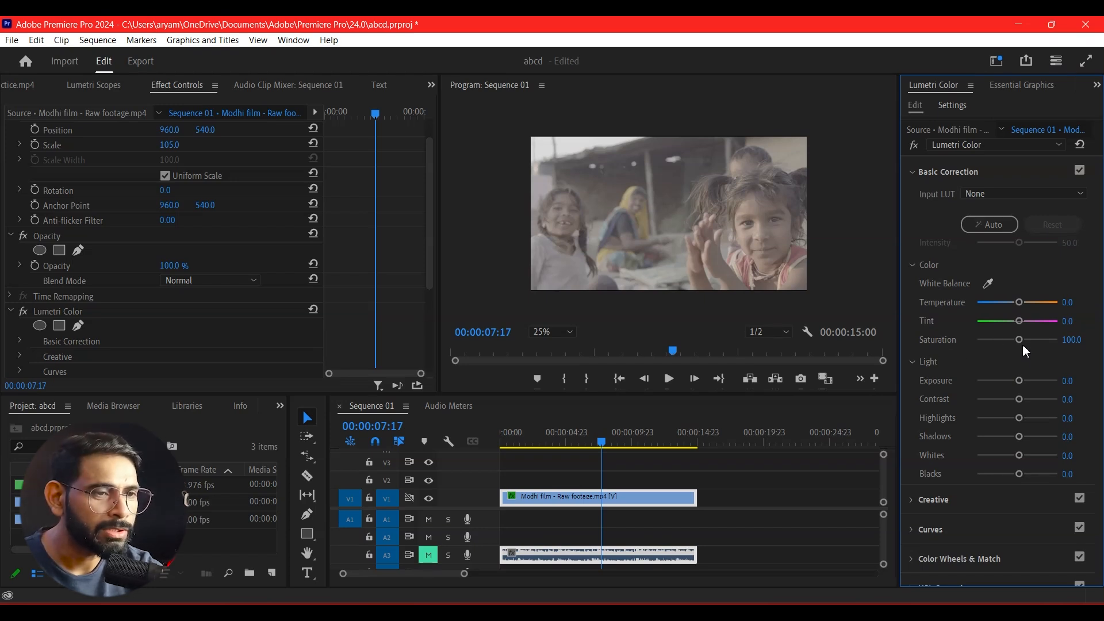
Set the clip's Saturation to about 138.1, Exposure to 1.3 and Contrast to about 48.7 in Basic Correction.
{"action": "mouse_move", "coordinate": [1019, 340]}
{"action": "left_mouse_down"}
{"action": "mouse_move", "coordinate": [1044, 341]}
{"action": "mouse_move", "coordinate": [1013, 343]}
{"action": "mouse_move", "coordinate": [1033, 343]}
{"action": "left_mouse_up"}
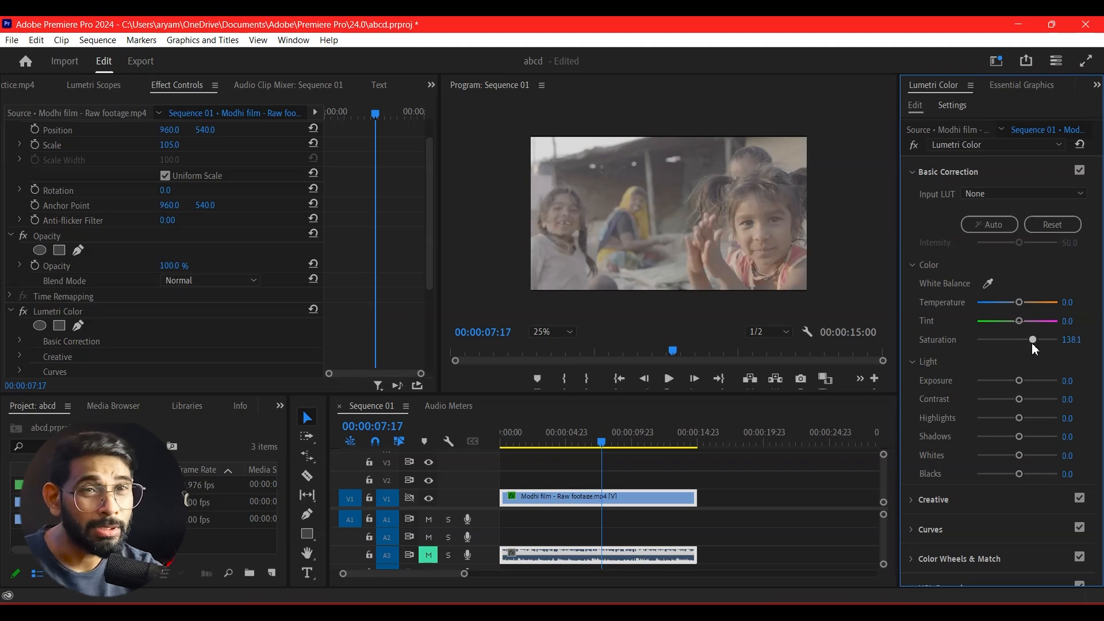
{"action": "scroll", "coordinate": [1019, 344], "scroll_direction": "down", "scroll_amount": 2}
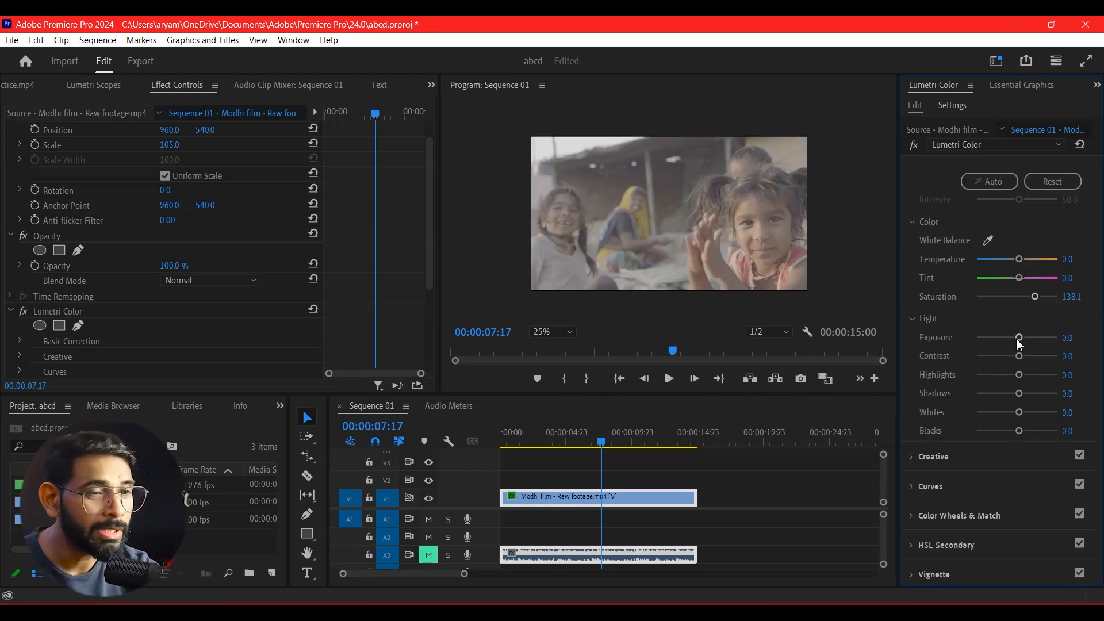
{"action": "left_click_drag", "start_coordinate": [1022, 339], "coordinate": [1037, 360]}
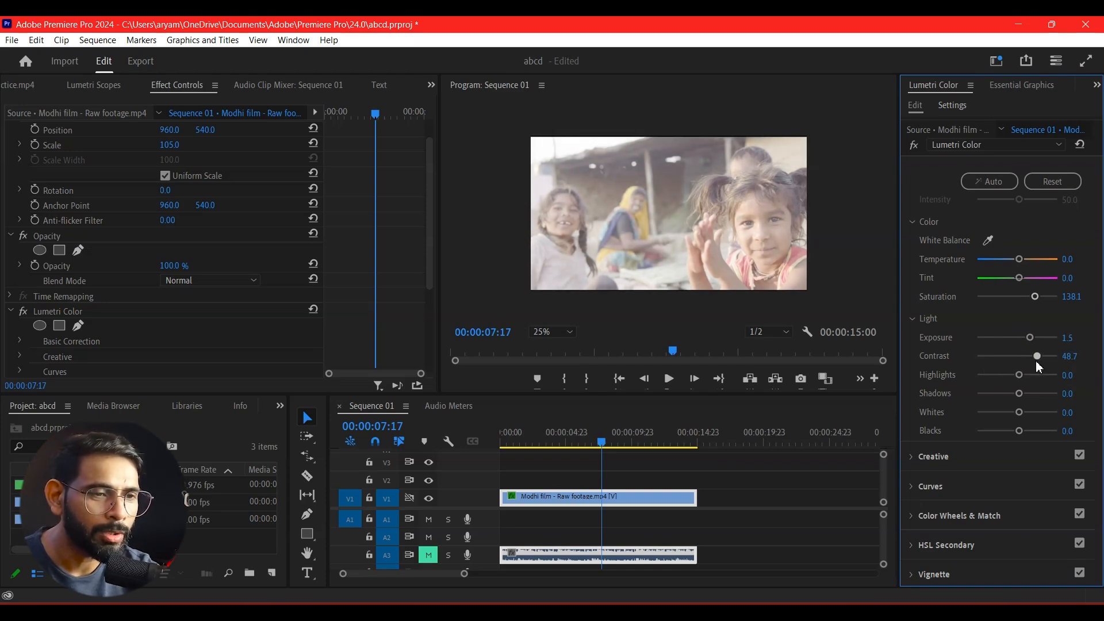
{"action": "left_click_drag", "start_coordinate": [1027, 338], "coordinate": [1028, 338]}
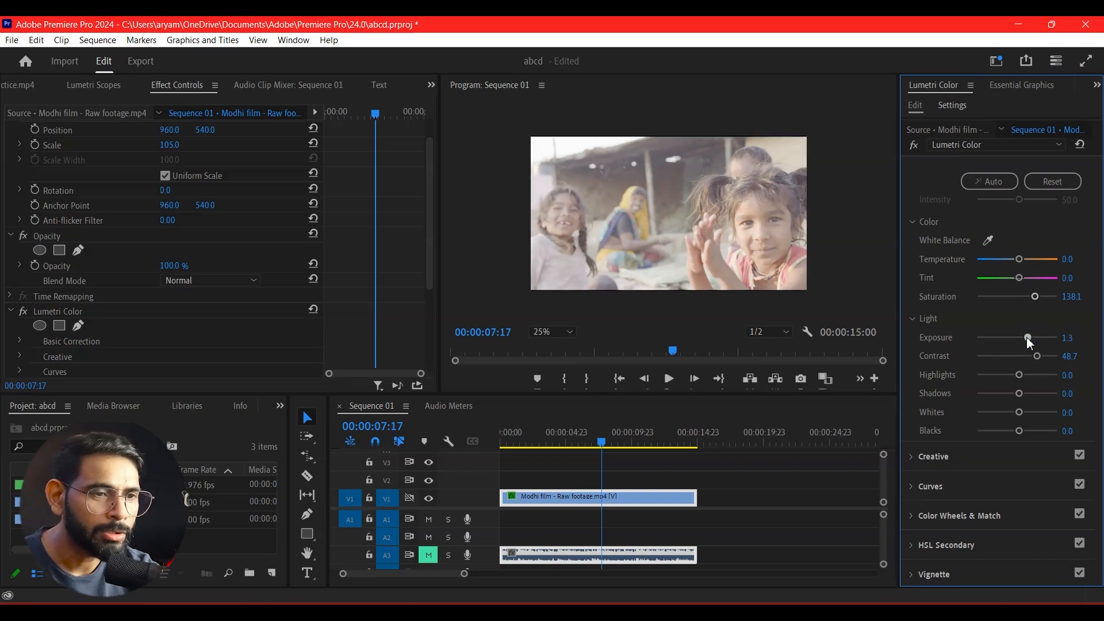
Set Highlights to about 15.0, Shadows to -100.0, Whites to about 4.4 and Blacks to about -89.4.
{"action": "left_click_drag", "start_coordinate": [1022, 377], "coordinate": [972, 407]}
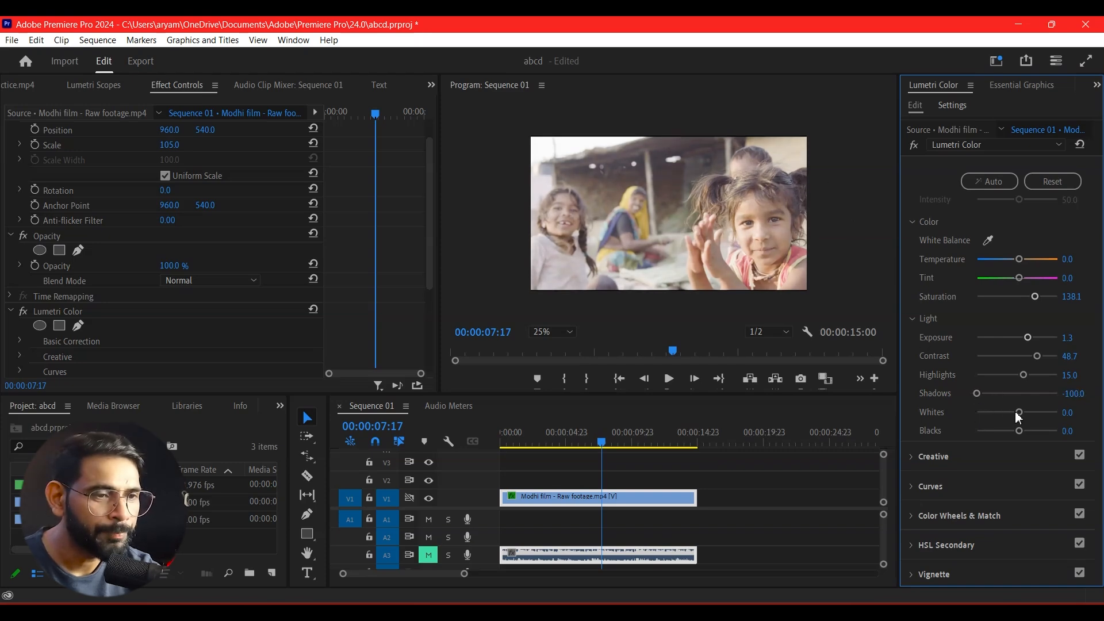
{"action": "left_click_drag", "start_coordinate": [1020, 408], "coordinate": [980, 441]}
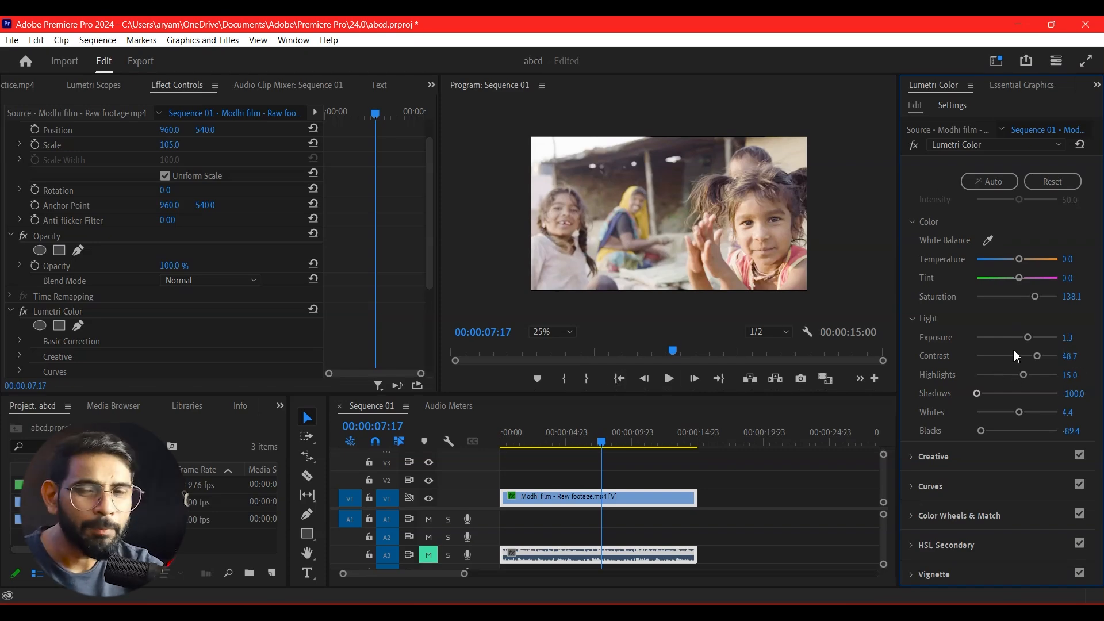
Compare the shot of the children before and after grading by toggling the Lumetri Color effect off and on.
{"action": "left_click", "coordinate": [19, 317]}
{"action": "left_click", "coordinate": [19, 316]}
{"action": "left_click", "coordinate": [19, 316]}
{"action": "left_click", "coordinate": [19, 316]}
{"action": "left_click", "coordinate": [19, 316]}
{"action": "left_click", "coordinate": [19, 317]}
{"action": "left_click", "coordinate": [19, 317]}
{"action": "left_click", "coordinate": [19, 317]}
{"action": "left_click", "coordinate": [19, 316]}
{"action": "left_click", "coordinate": [18, 318]}
{"action": "left_click", "coordinate": [19, 318]}
{"action": "left_click", "coordinate": [19, 318]}
{"action": "left_click", "coordinate": [18, 318]}
{"action": "left_click", "coordinate": [19, 318]}
{"action": "left_click", "coordinate": [19, 318]}
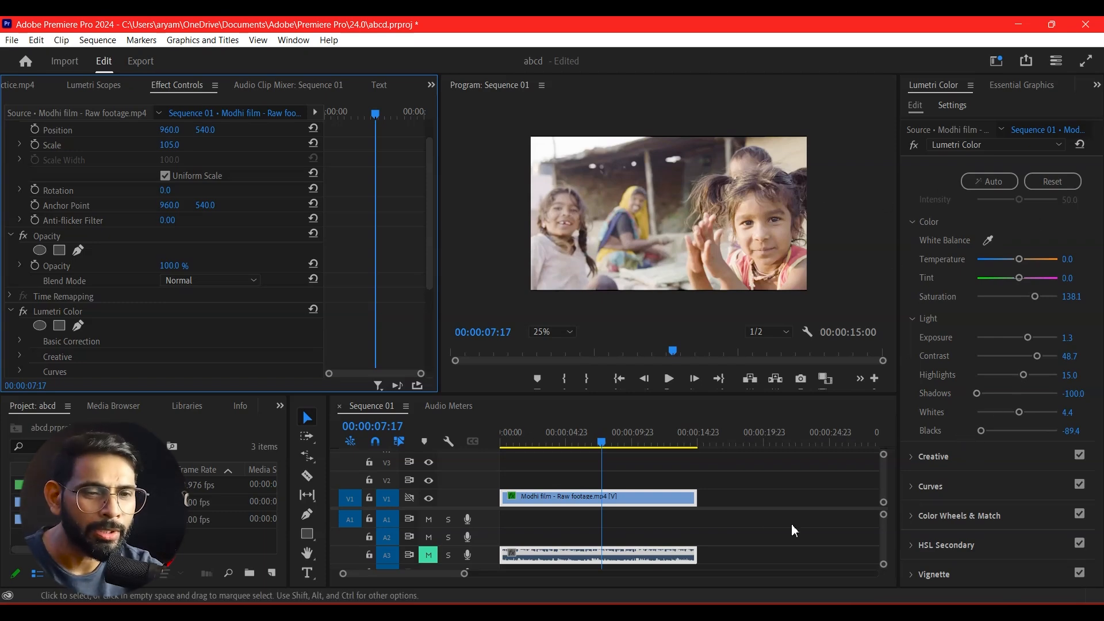
Move the playhead to the riverside shot at 00:00:04:09 and compare it with and without the Lumetri Color effect.
{"action": "left_click", "coordinate": [572, 446]}
{"action": "left_click_drag", "start_coordinate": [571, 446], "coordinate": [558, 454]}
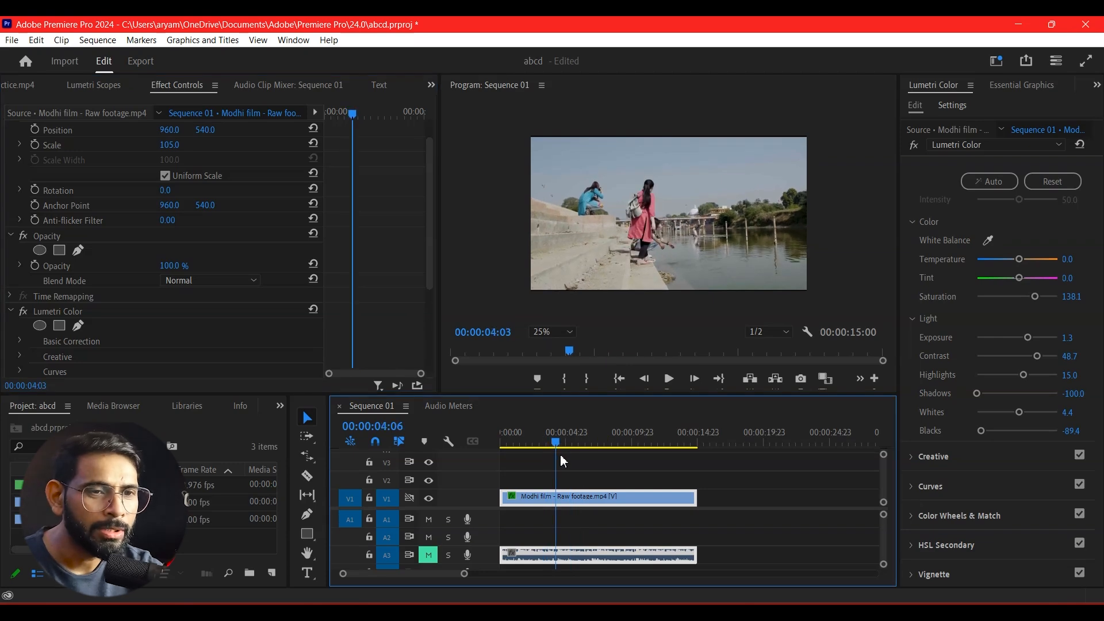
{"action": "left_click", "coordinate": [24, 312]}
{"action": "left_click", "coordinate": [25, 312]}
{"action": "left_click", "coordinate": [24, 312]}
{"action": "left_click", "coordinate": [25, 312]}
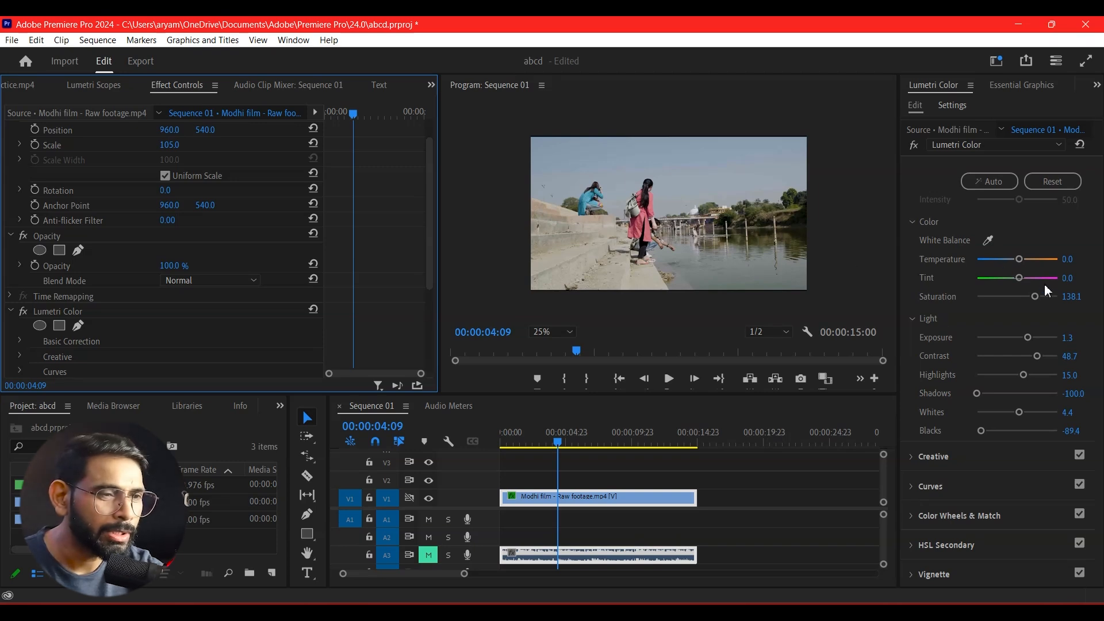
Collapse the Basic Correction section and expand the Creative section in Lumetri Color.
{"action": "scroll", "coordinate": [988, 287], "scroll_direction": "down", "scroll_amount": 1}
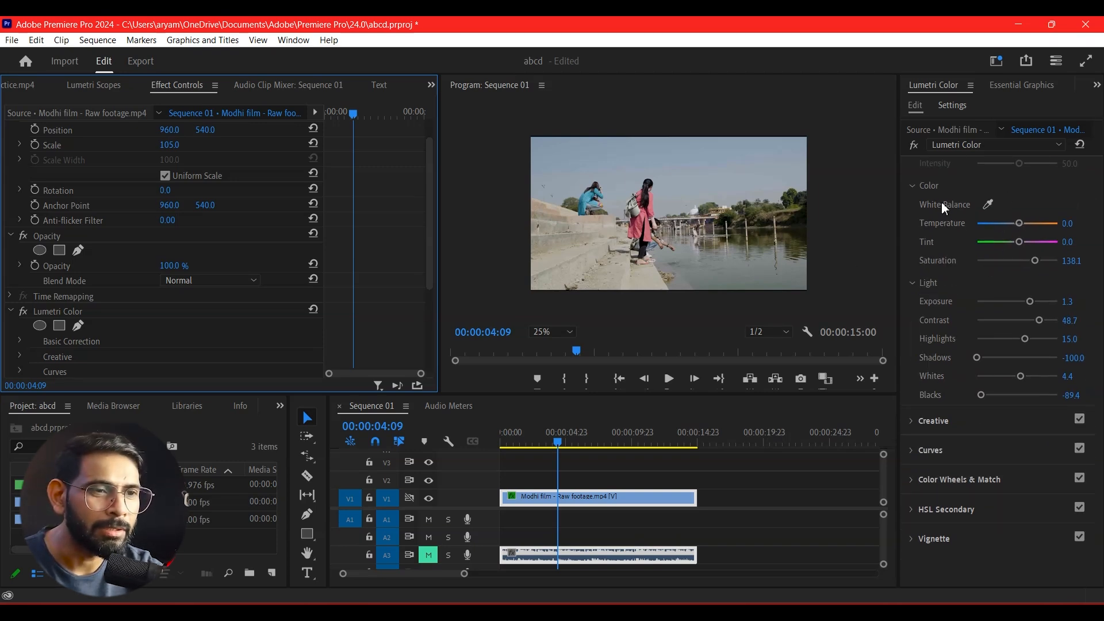
{"action": "scroll", "coordinate": [936, 268], "scroll_direction": "up", "scroll_amount": 2}
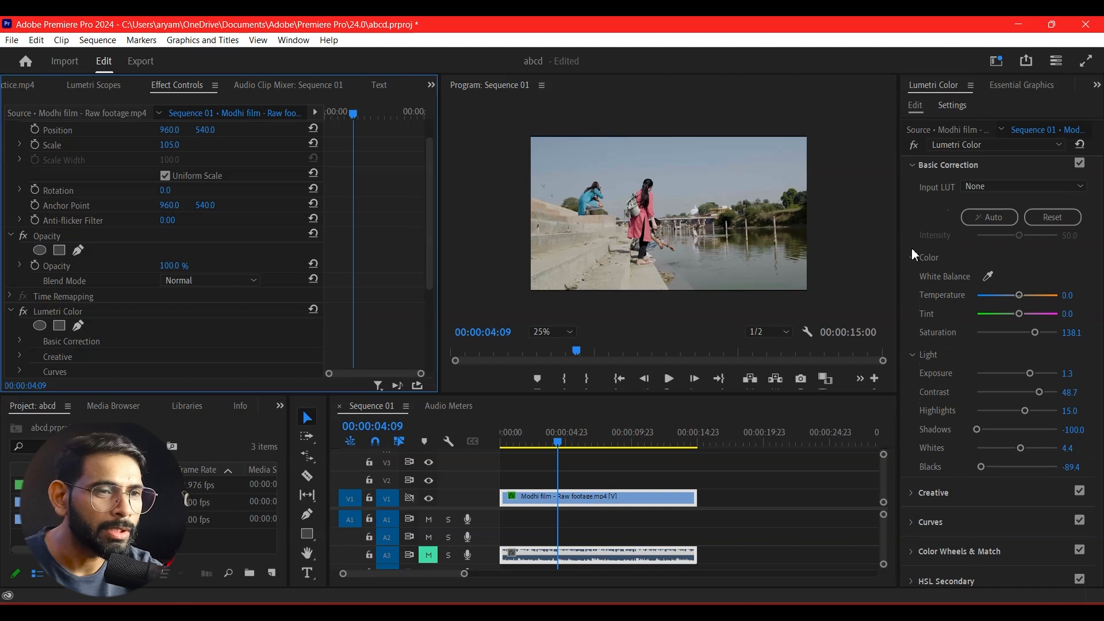
{"action": "left_click", "coordinate": [911, 165]}
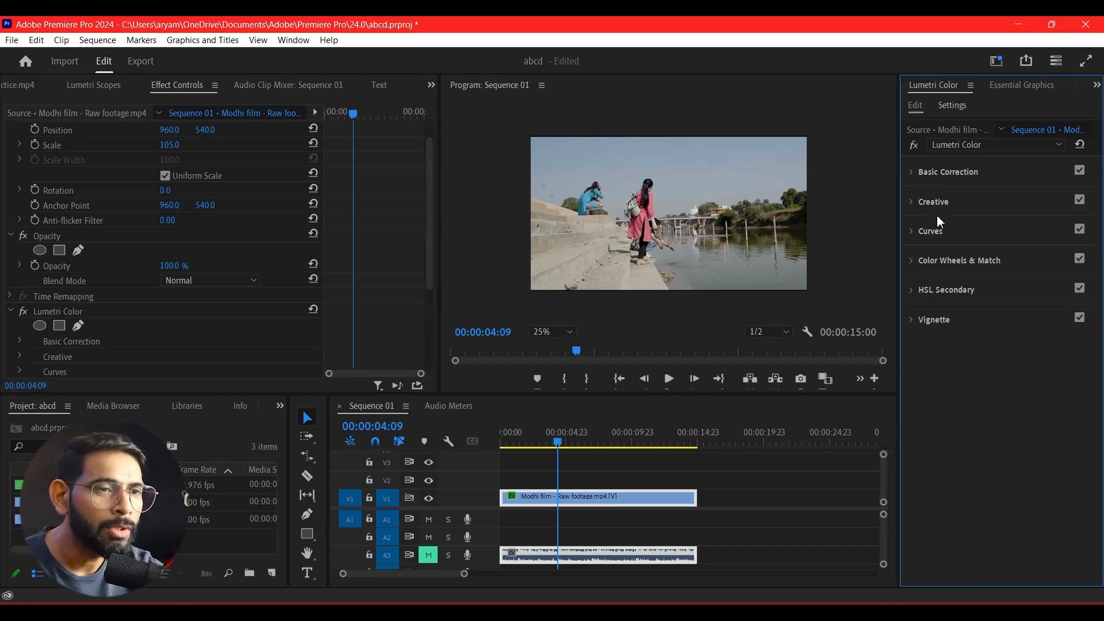
{"action": "left_click", "coordinate": [913, 203]}
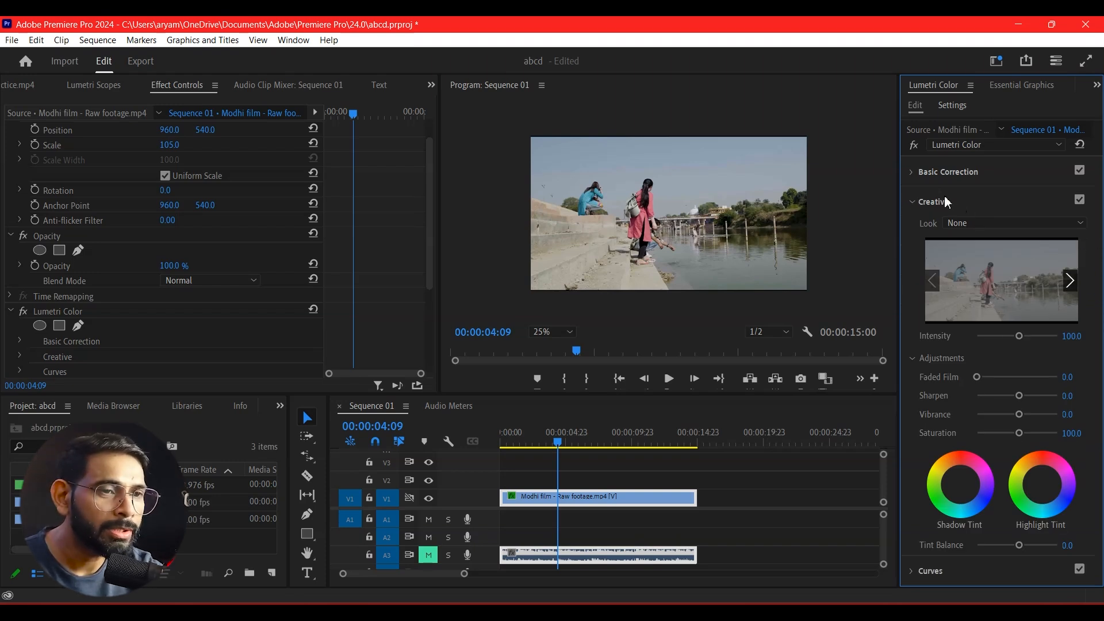
Try the Fuji REALA 500D Kodak 2393 look on the clip, look through the other built-in looks, and reset Look to None.
{"action": "left_click", "coordinate": [972, 222]}
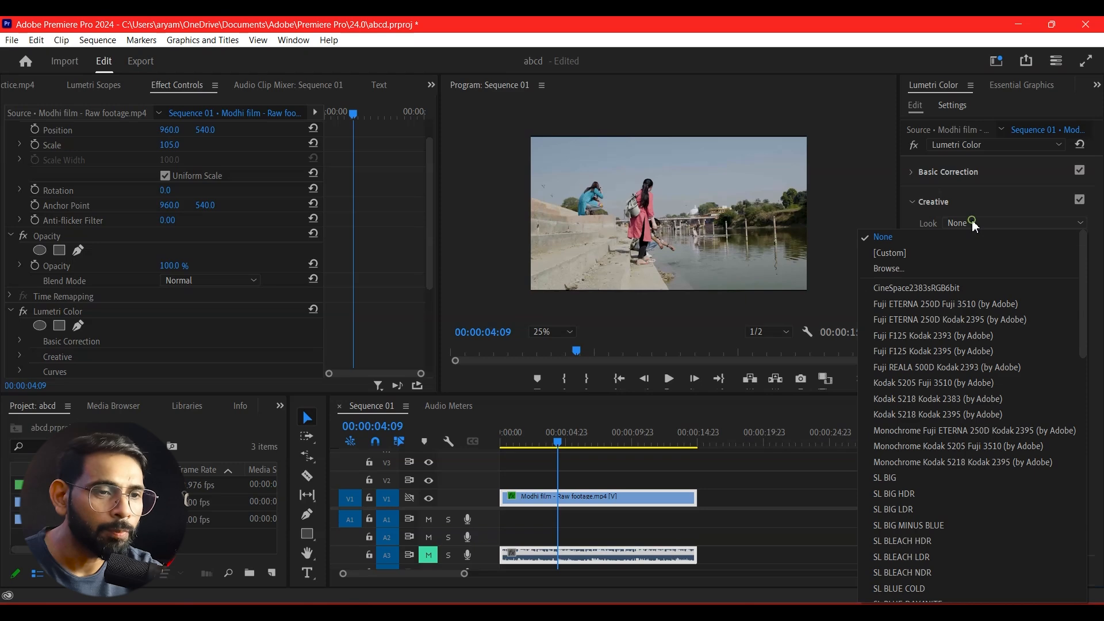
{"action": "left_click", "coordinate": [985, 367]}
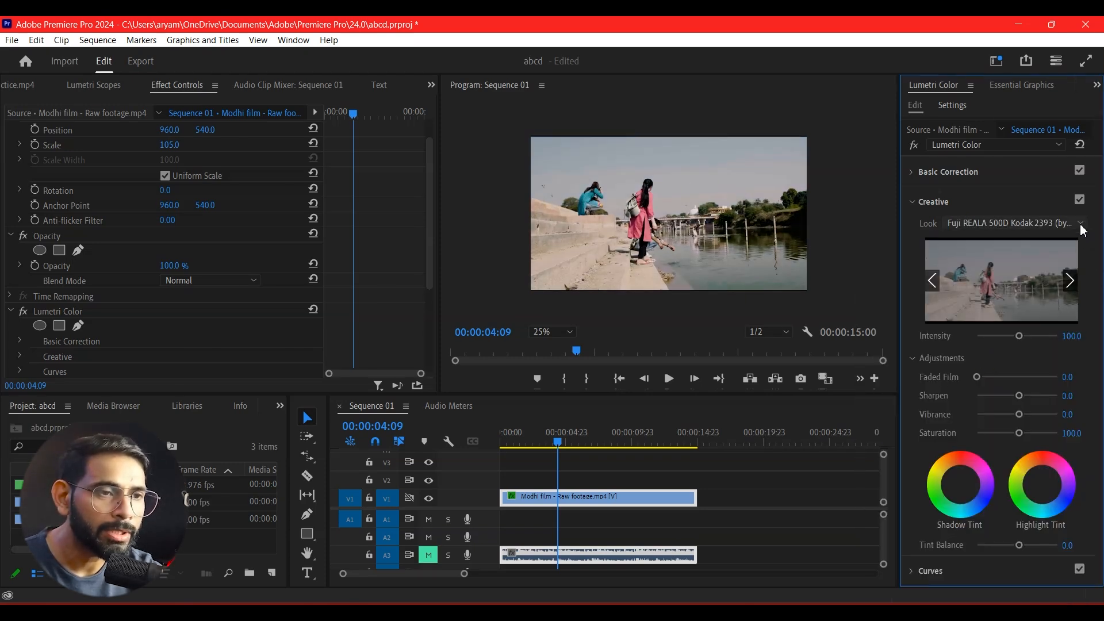
{"action": "left_click", "coordinate": [1030, 224]}
{"action": "scroll", "coordinate": [933, 407], "scroll_direction": "down", "scroll_amount": 5}
{"action": "scroll", "coordinate": [939, 401], "scroll_direction": "down", "scroll_amount": 6}
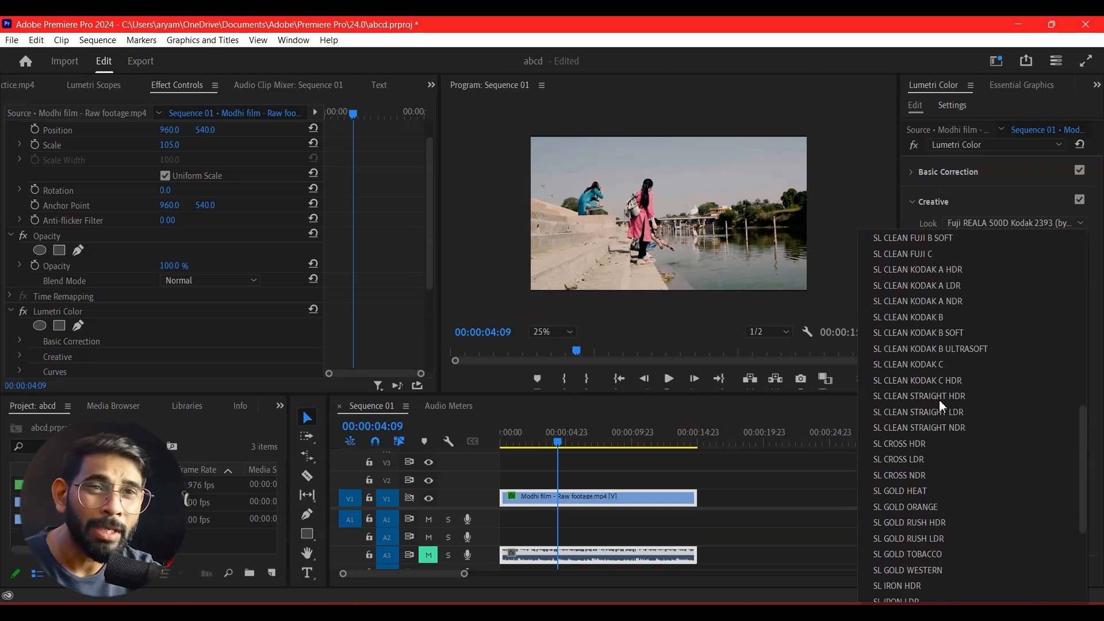
{"action": "left_click_drag", "start_coordinate": [1079, 481], "coordinate": [1101, 227]}
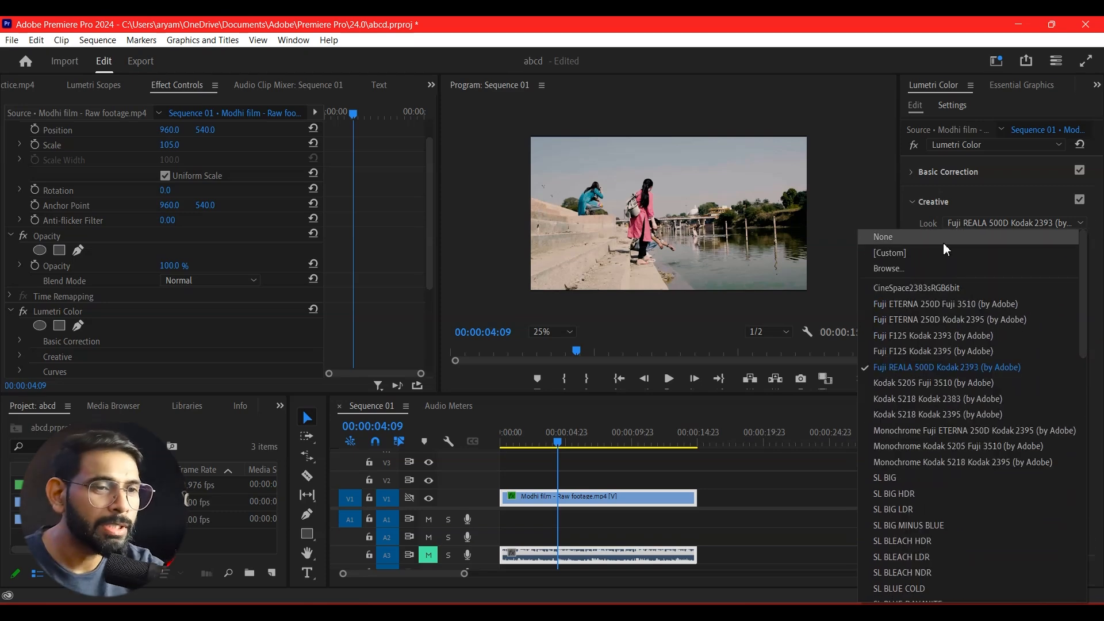
{"action": "left_click", "coordinate": [901, 238]}
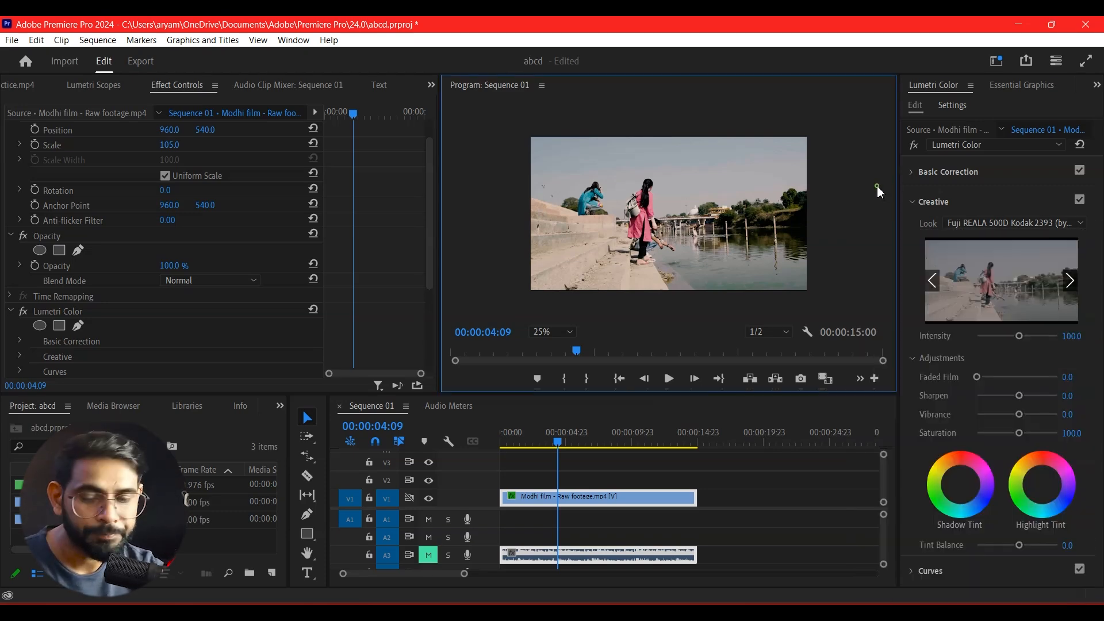
Try the custom LUT (8).cube from the 50 Cinematic Luts folder as the Creative look, and reset Look to None.
{"action": "left_click", "coordinate": [1075, 224]}
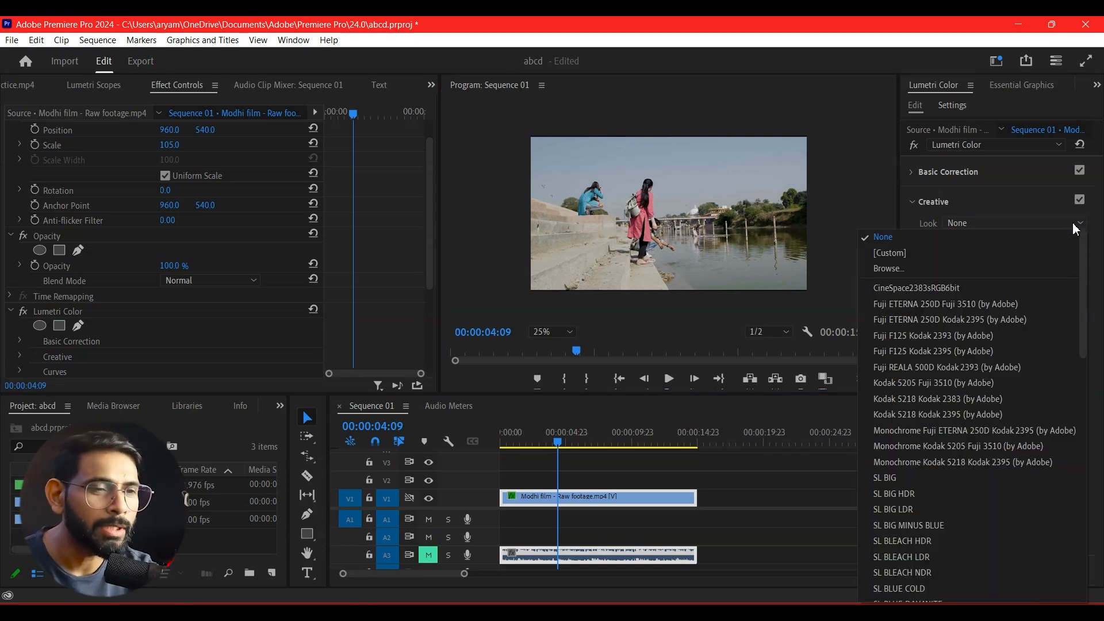
{"action": "left_click", "coordinate": [910, 271]}
{"action": "double_click", "coordinate": [294, 251]}
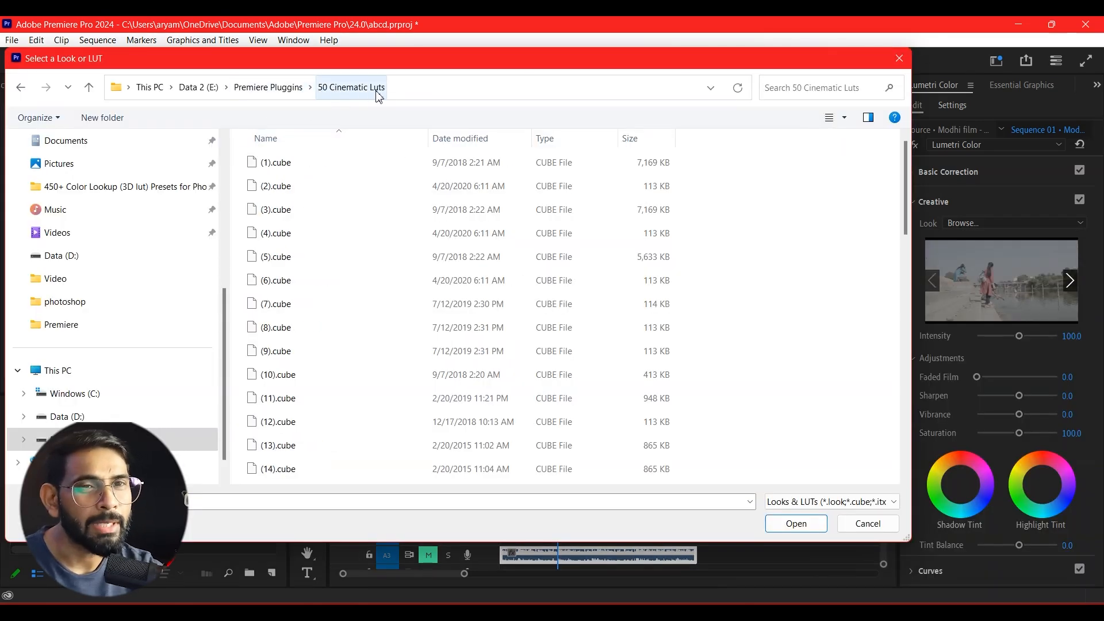
{"action": "left_click", "coordinate": [281, 327]}
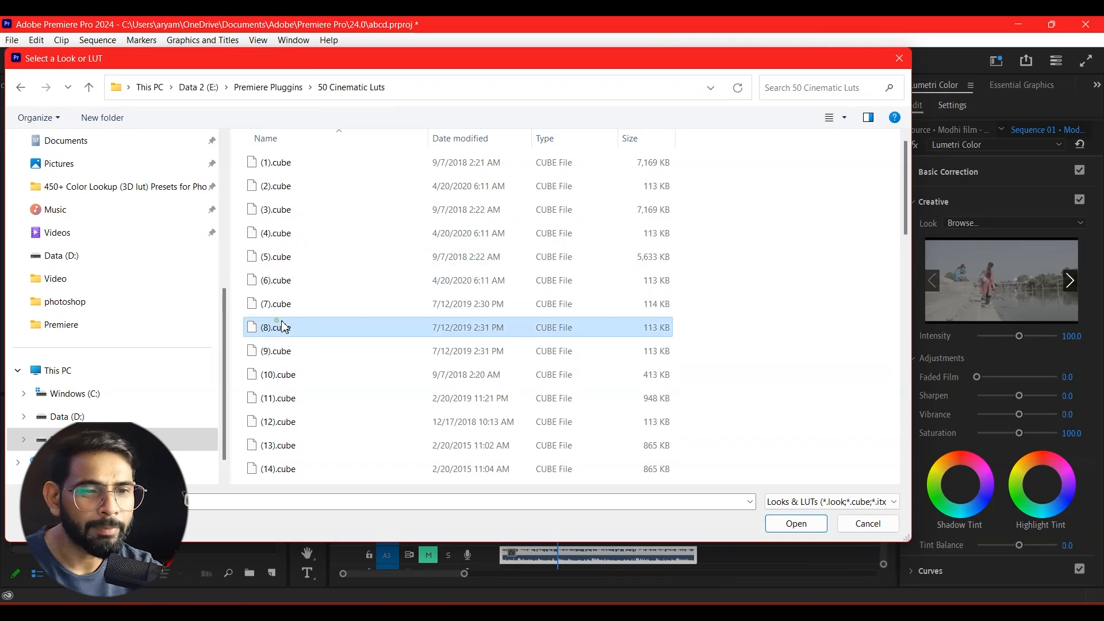
{"action": "left_click", "coordinate": [799, 523]}
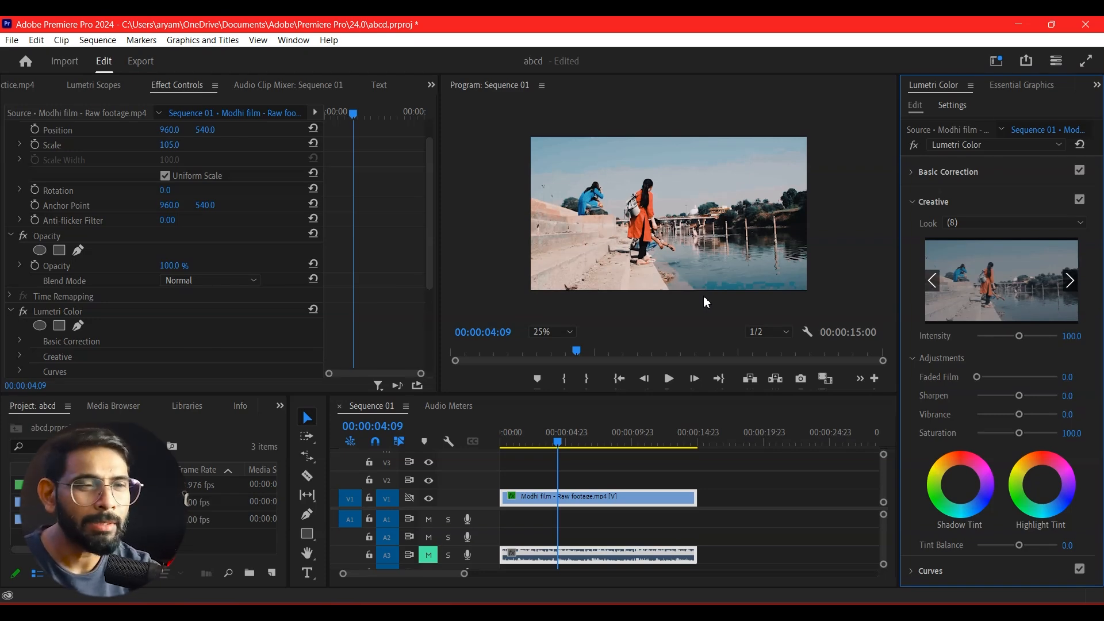
{"action": "left_click", "coordinate": [1003, 226]}
{"action": "left_click", "coordinate": [998, 234]}
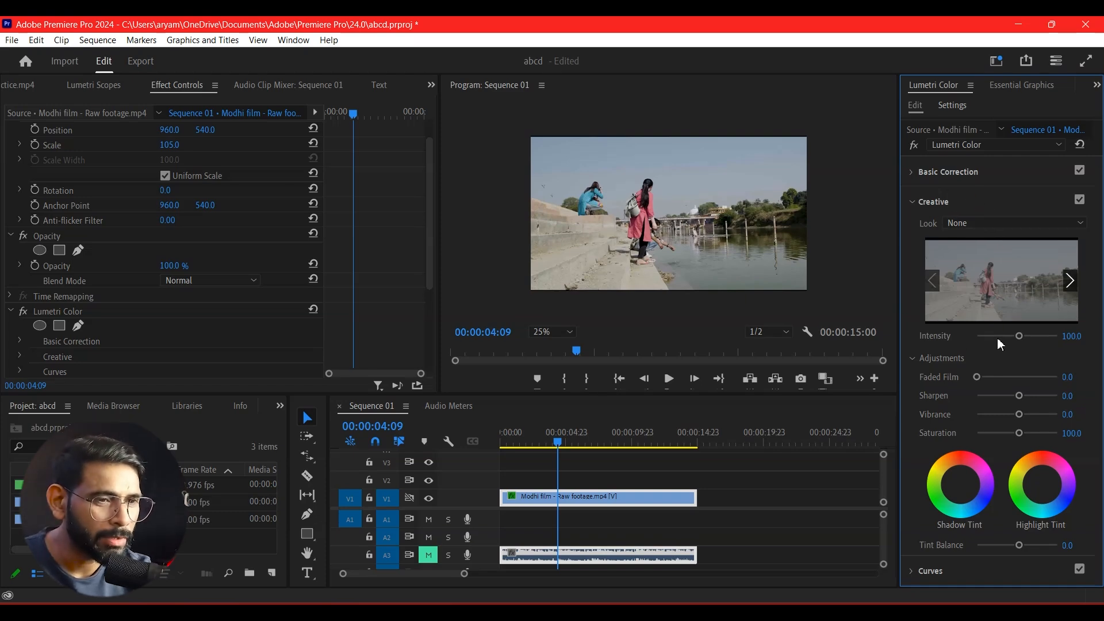
Set the Creative look's Intensity to about 159.3 and Faded Film to about 66.4.
{"action": "left_click_drag", "start_coordinate": [1025, 339], "coordinate": [1006, 344]}
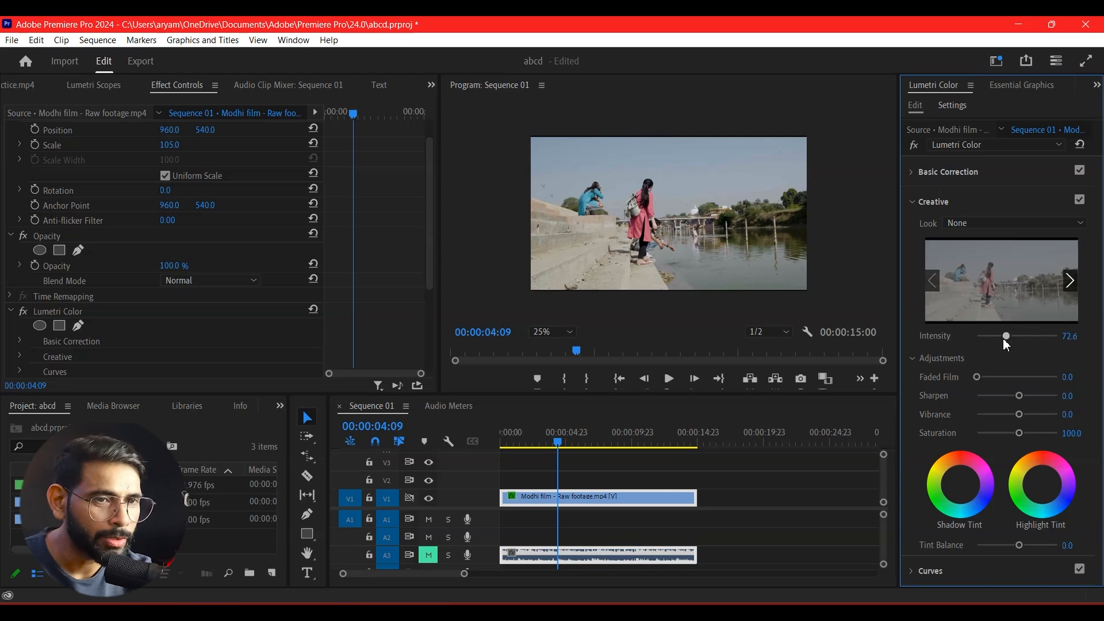
{"action": "left_click", "coordinate": [1040, 338]}
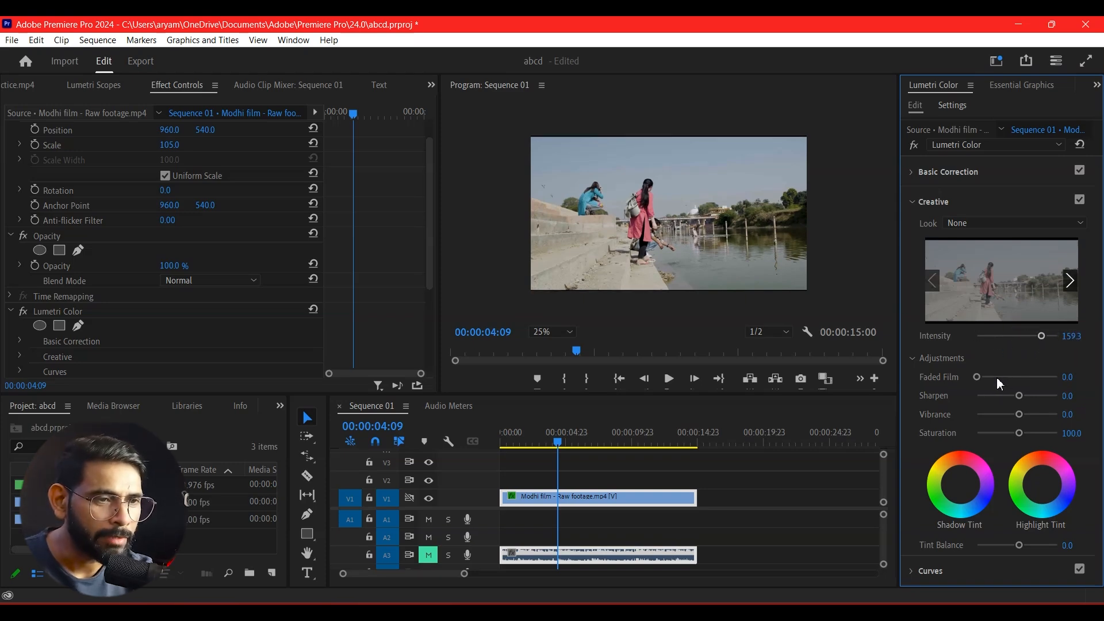
{"action": "left_click_drag", "start_coordinate": [998, 380], "coordinate": [1030, 380]}
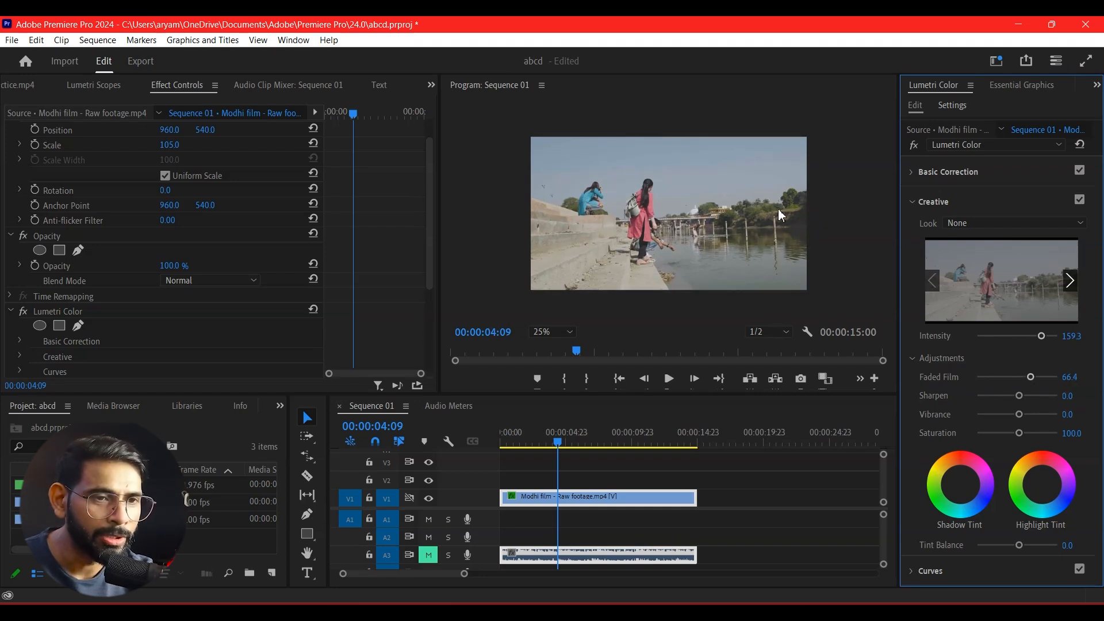
Fit the preview to its frame, return Faded Film to 0.0, and set Sharpen to about 23.9, Vibrance to 87.6 and Saturation to 92.0.
{"action": "left_click", "coordinate": [577, 340]}
{"action": "left_click", "coordinate": [563, 345]}
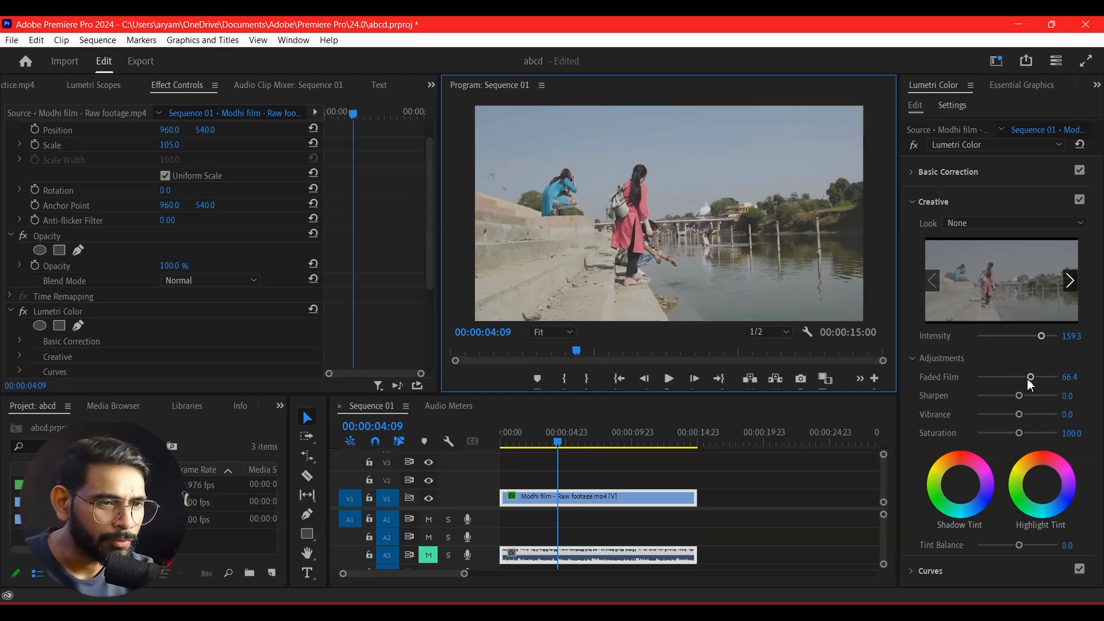
{"action": "left_click_drag", "start_coordinate": [1029, 377], "coordinate": [951, 395]}
{"action": "mouse_move", "coordinate": [1019, 395]}
{"action": "left_mouse_down"}
{"action": "mouse_move", "coordinate": [1029, 397]}
{"action": "mouse_move", "coordinate": [992, 402]}
{"action": "mouse_move", "coordinate": [1039, 396]}
{"action": "mouse_move", "coordinate": [963, 408]}
{"action": "mouse_move", "coordinate": [1029, 405]}
{"action": "left_mouse_up"}
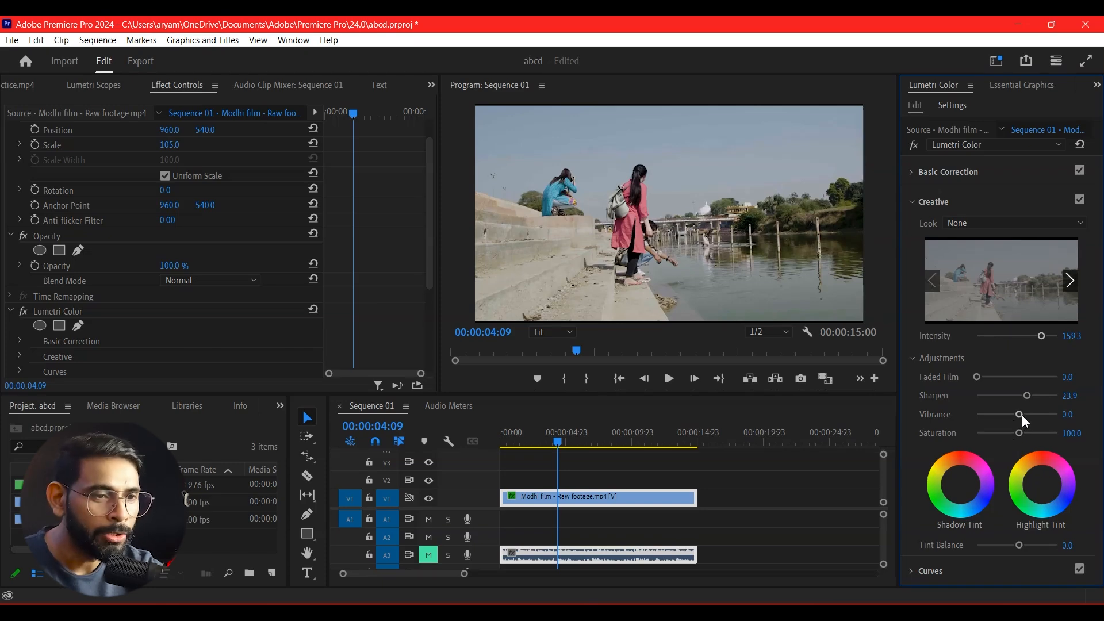
{"action": "left_click_drag", "start_coordinate": [1021, 414], "coordinate": [1012, 436]}
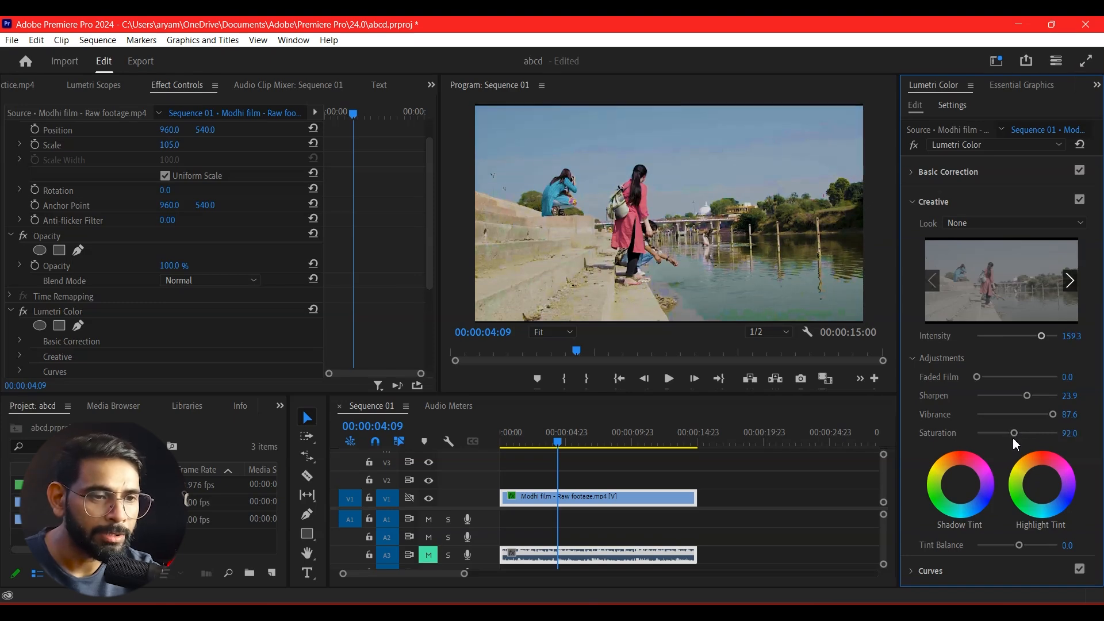
Compare the riverside shot with and without the Lumetri Color effect.
{"action": "scroll", "coordinate": [1084, 424], "scroll_direction": "down", "scroll_amount": 2}
{"action": "scroll", "coordinate": [1083, 424], "scroll_direction": "down", "scroll_amount": 2}
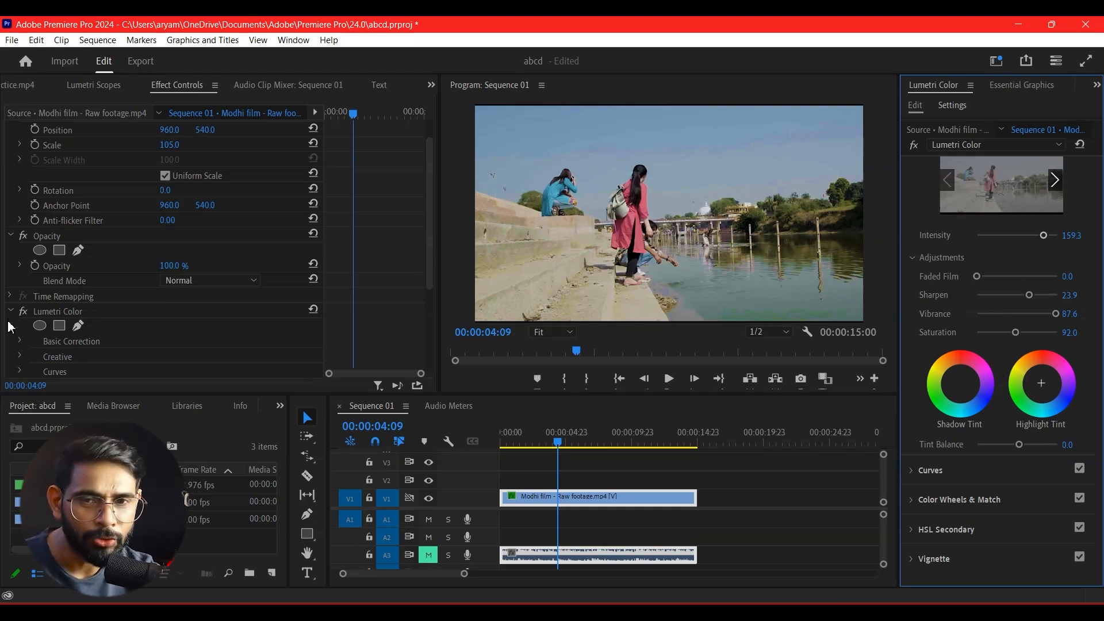
{"action": "left_click", "coordinate": [23, 312]}
{"action": "left_click", "coordinate": [23, 312]}
{"action": "left_click", "coordinate": [24, 312]}
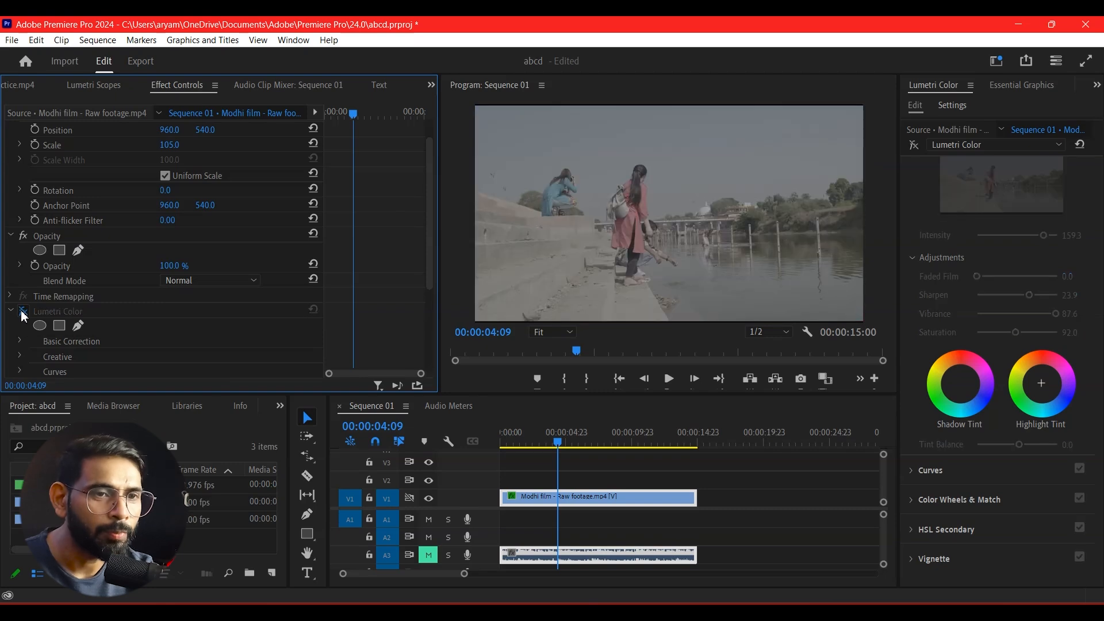
{"action": "left_click", "coordinate": [23, 312]}
{"action": "left_click", "coordinate": [23, 312]}
{"action": "left_click", "coordinate": [22, 312]}
Move the playhead to the children's shot at 00:00:08:07 and compare it with the Lumetri Color effect off and on.
{"action": "left_click_drag", "start_coordinate": [562, 444], "coordinate": [612, 454]}
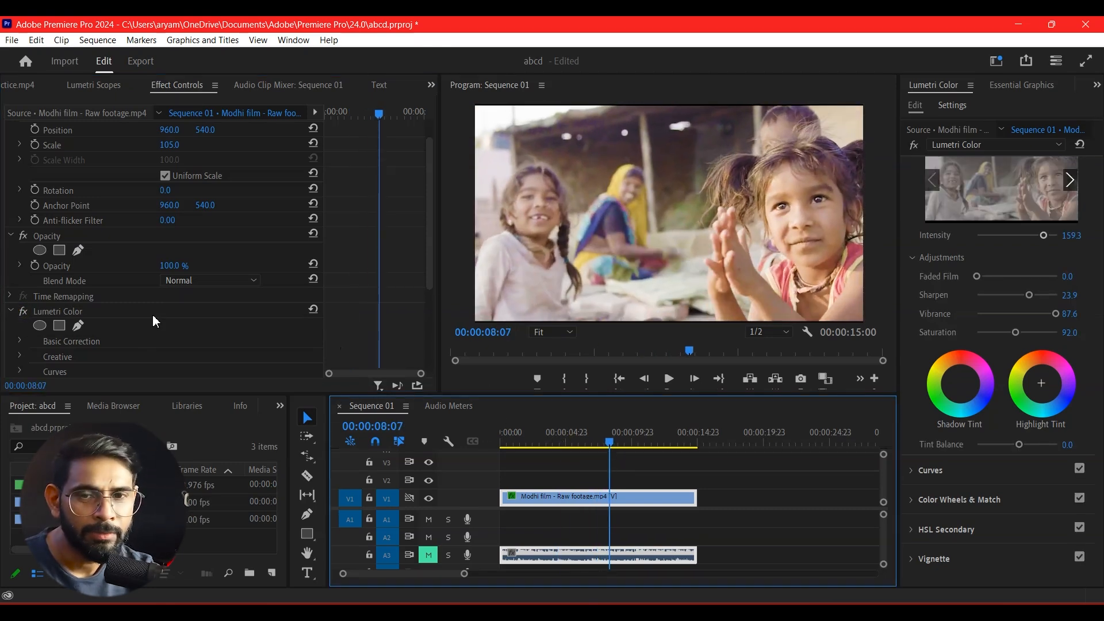
{"action": "left_click", "coordinate": [22, 311]}
{"action": "left_click", "coordinate": [22, 312]}
{"action": "left_click", "coordinate": [22, 312]}
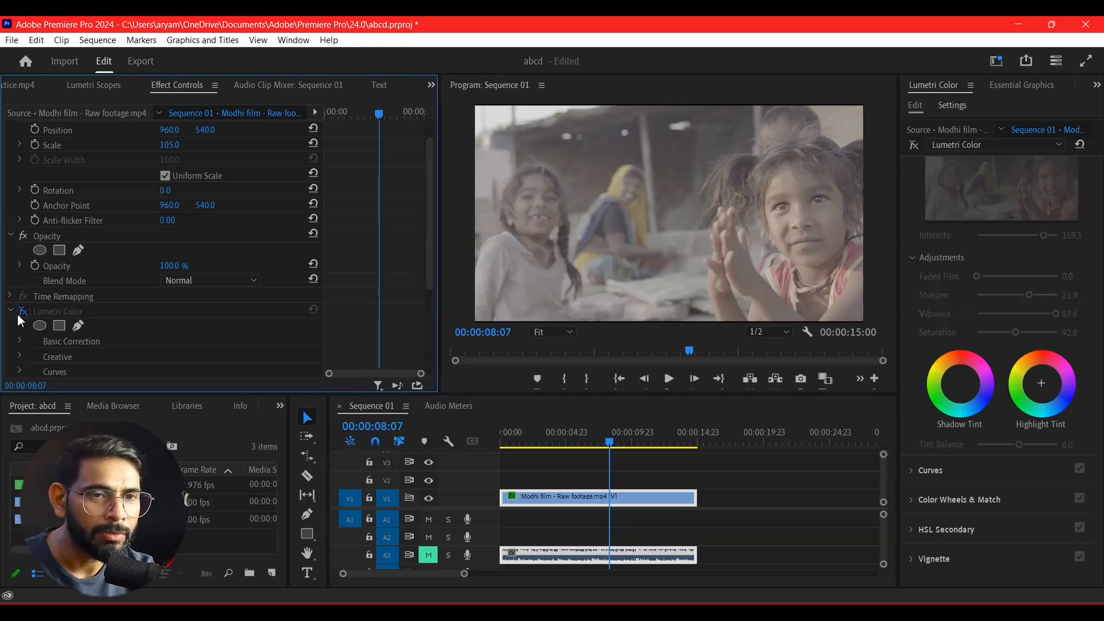
{"action": "left_click", "coordinate": [22, 311]}
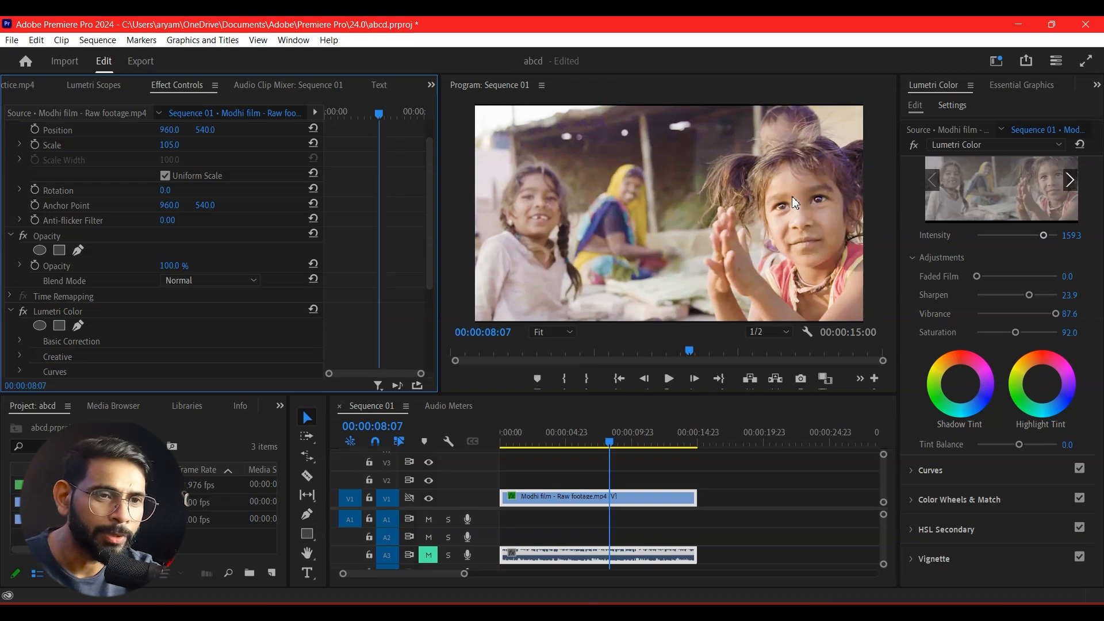
Try slight color shifts with the Shadow Tint and Highlight Tint wheels, resetting each wheel to neutral.
{"action": "left_click", "coordinate": [958, 382]}
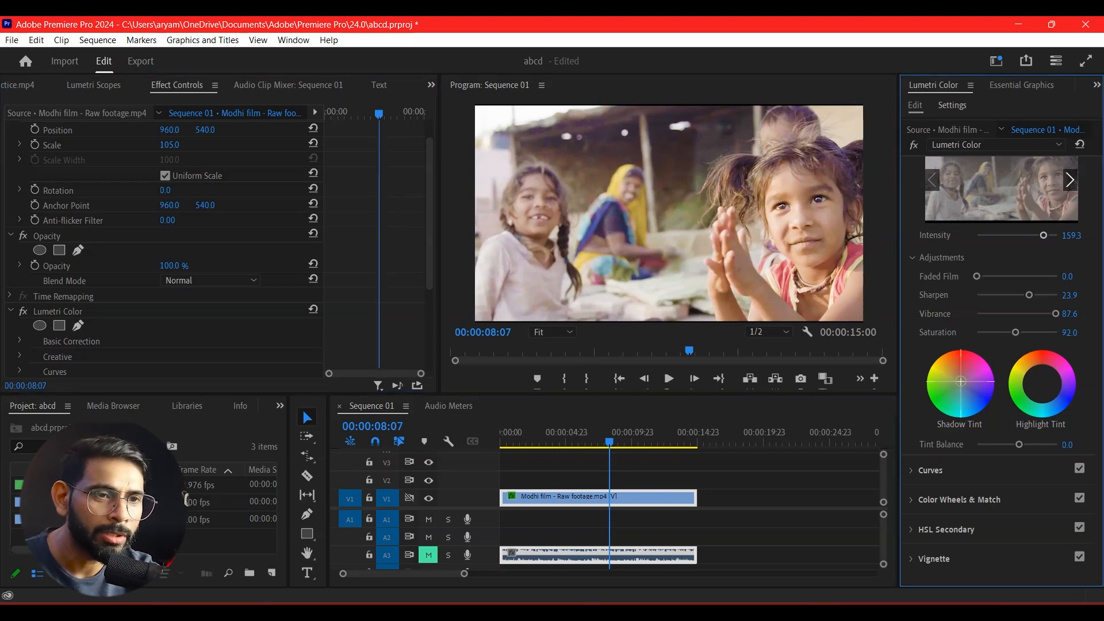
{"action": "mouse_move", "coordinate": [959, 382]}
{"action": "left_mouse_down"}
{"action": "mouse_move", "coordinate": [970, 379]}
{"action": "mouse_move", "coordinate": [961, 385]}
{"action": "left_mouse_up"}
{"action": "double_click", "coordinate": [961, 385]}
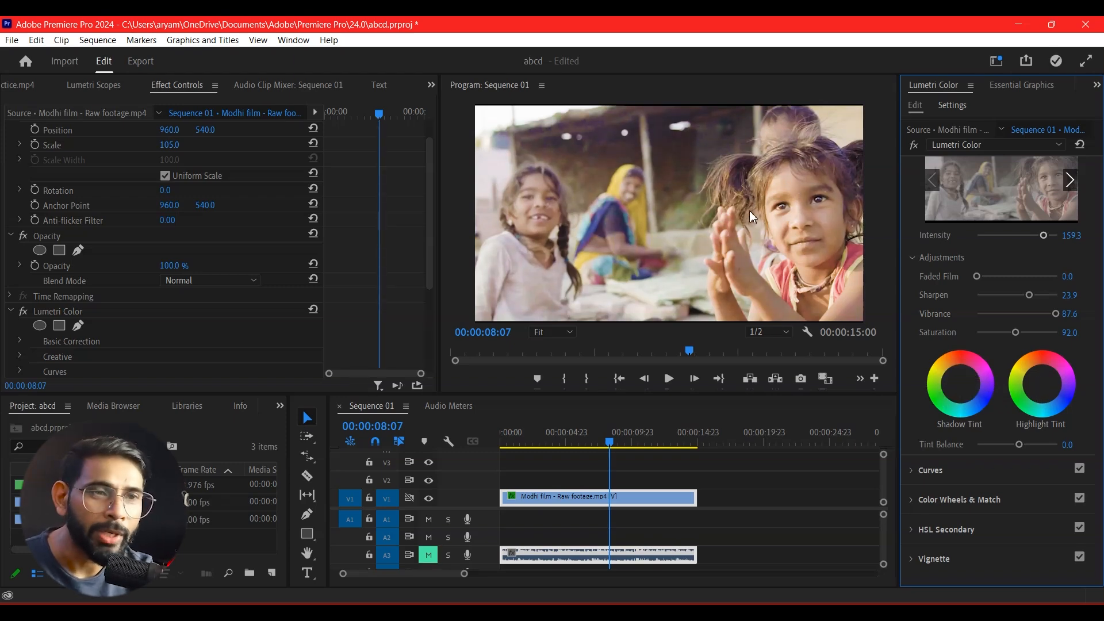
{"action": "mouse_move", "coordinate": [1044, 394]}
{"action": "left_mouse_down"}
{"action": "mouse_move", "coordinate": [1033, 381]}
{"action": "mouse_move", "coordinate": [1051, 399]}
{"action": "left_mouse_up"}
{"action": "double_click", "coordinate": [1051, 400]}
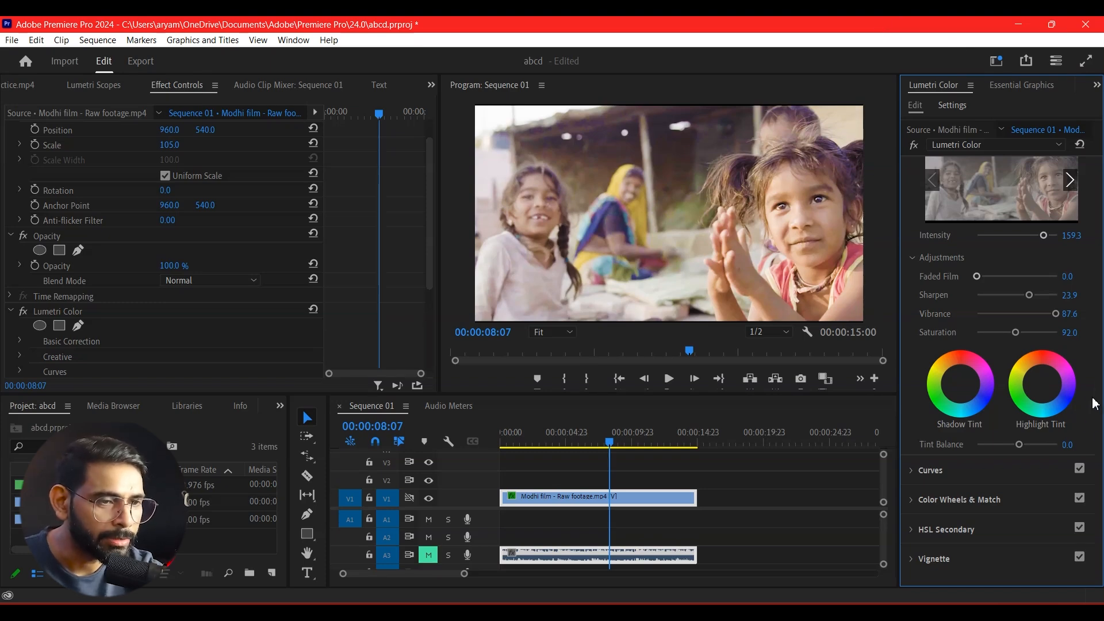
Collapse the Creative section and expand the Curves section to show the Hue Saturation Curves.
{"action": "scroll", "coordinate": [1079, 429], "scroll_direction": "down", "scroll_amount": 1}
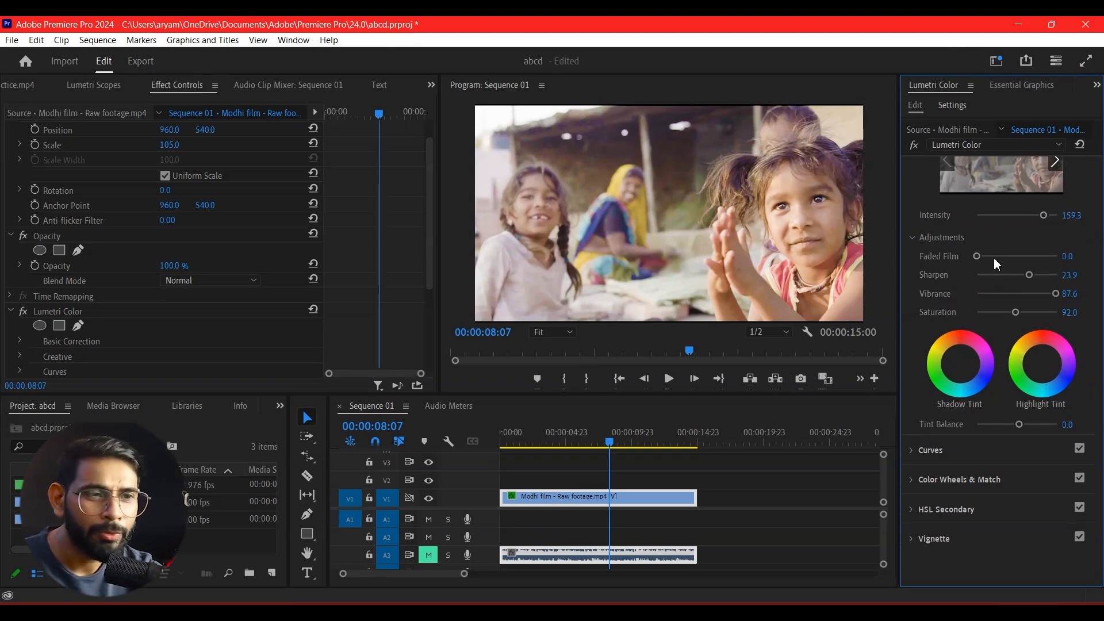
{"action": "scroll", "coordinate": [978, 232], "scroll_direction": "up", "scroll_amount": 3}
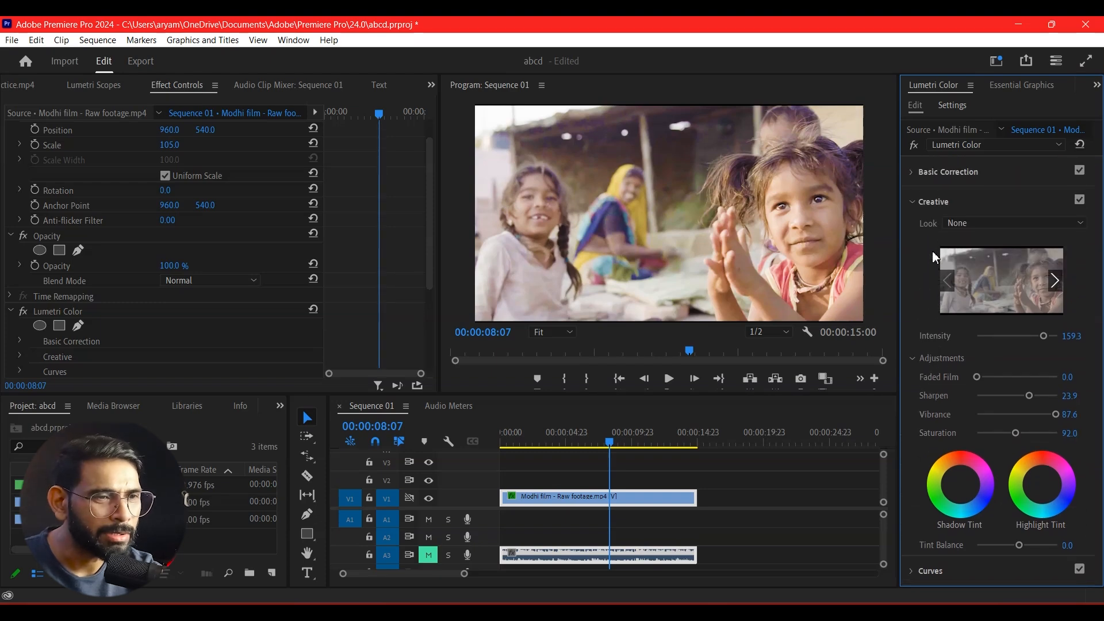
{"action": "left_click", "coordinate": [915, 200]}
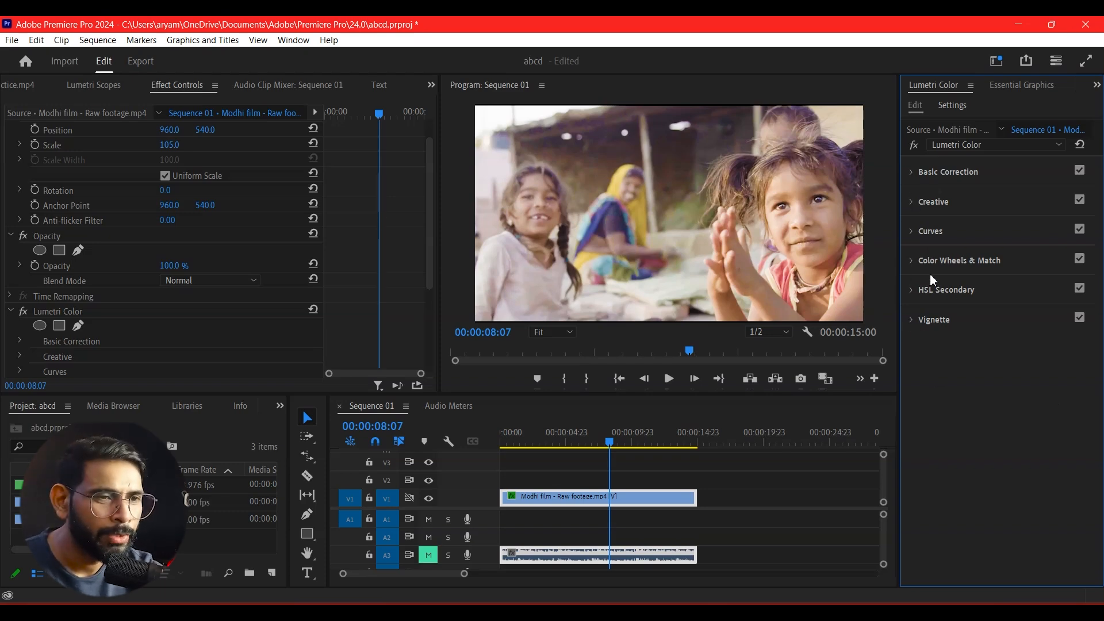
{"action": "left_click", "coordinate": [913, 238]}
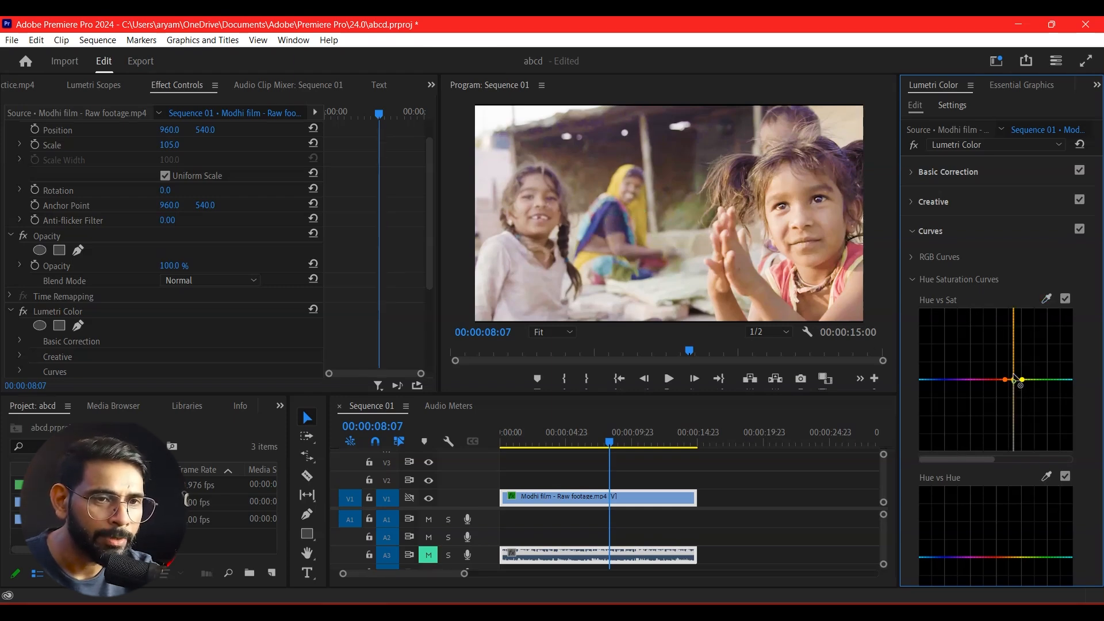
Raise the Hue vs Sat curve at the yellow-orange hue and at the pink-red hue sampled from the girl's clothing.
{"action": "left_click_drag", "start_coordinate": [1015, 377], "coordinate": [1016, 350]}
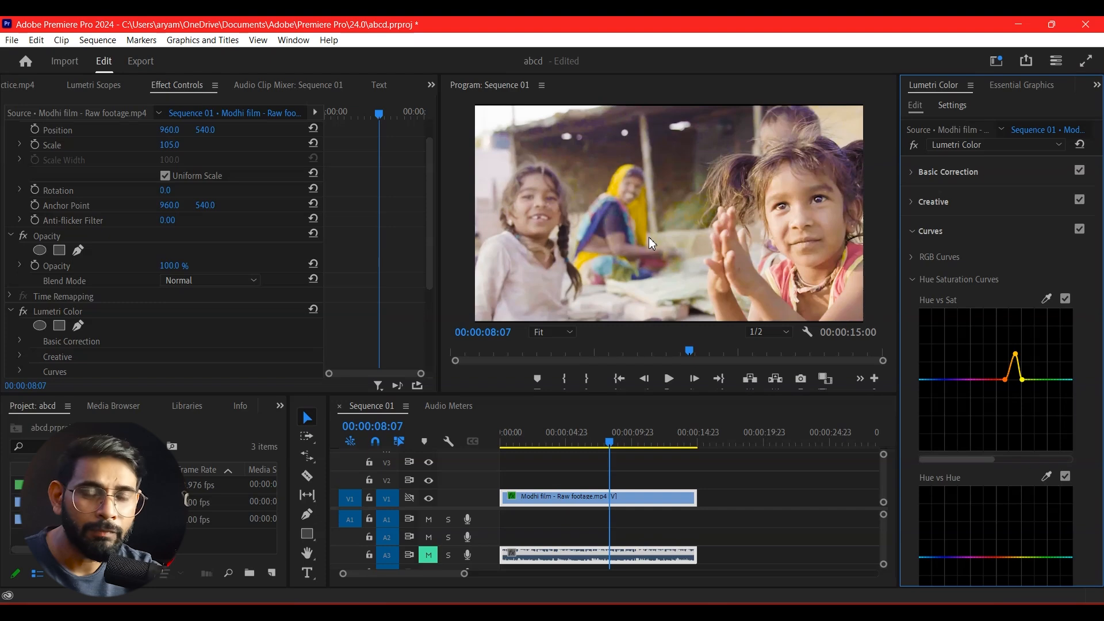
{"action": "left_click", "coordinate": [1046, 298]}
{"action": "left_click", "coordinate": [859, 253]}
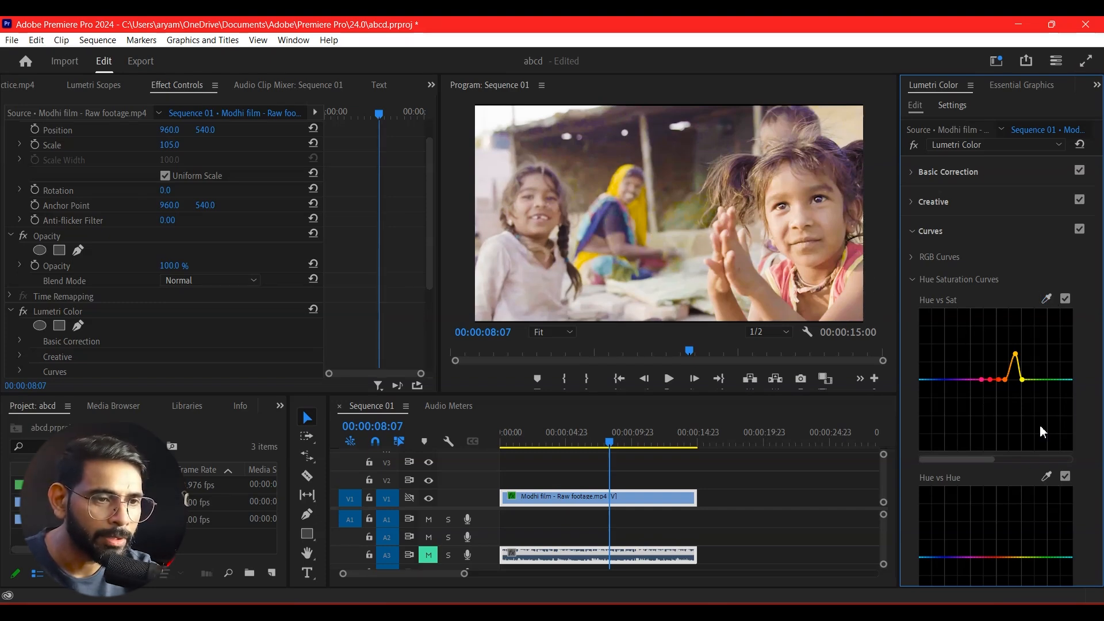
{"action": "left_click_drag", "start_coordinate": [990, 379], "coordinate": [989, 349]}
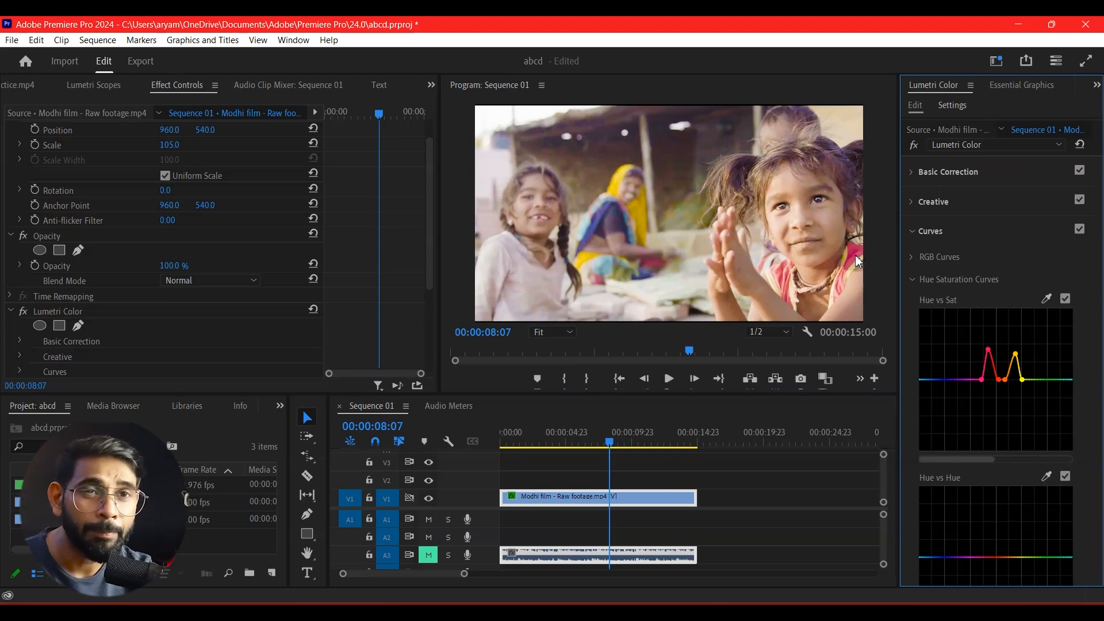
Sample a yellow hue for the Hue vs Hue curve and move the playhead to the bicycle shot at 00:00:10:02.
{"action": "left_click_drag", "start_coordinate": [610, 442], "coordinate": [620, 470]}
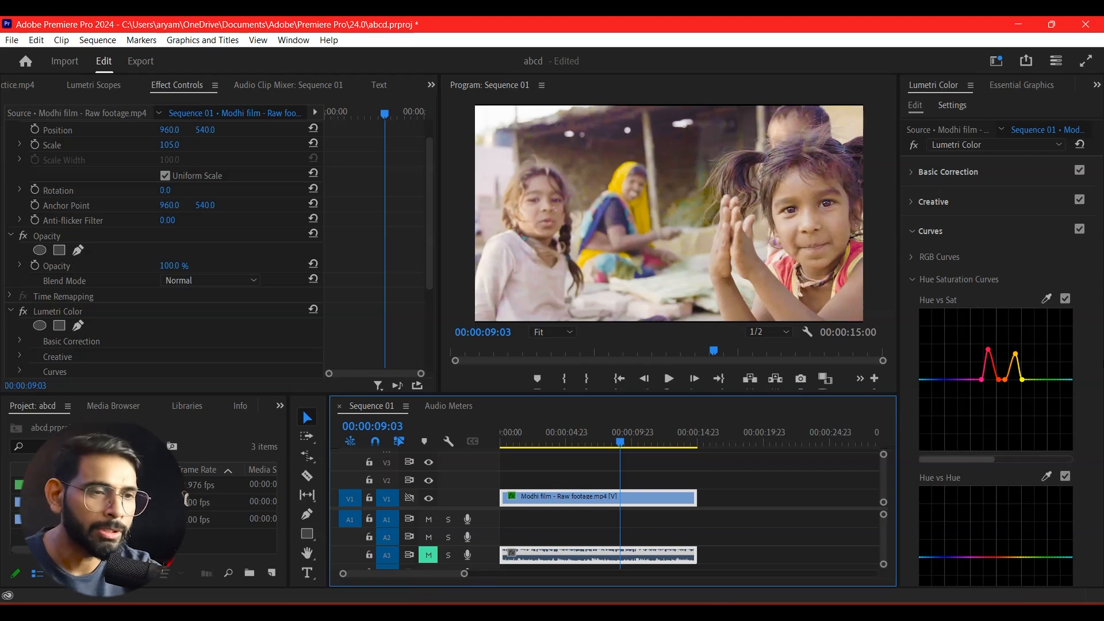
{"action": "scroll", "coordinate": [1061, 444], "scroll_direction": "down", "scroll_amount": 3}
{"action": "scroll", "coordinate": [1061, 445], "scroll_direction": "down", "scroll_amount": 1}
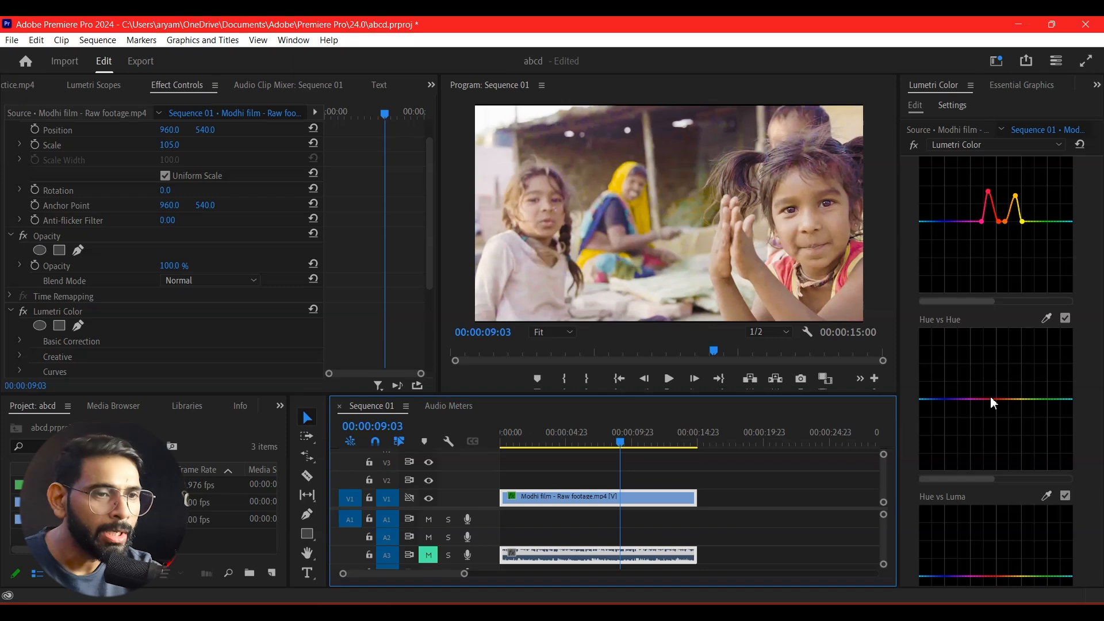
{"action": "left_click", "coordinate": [1047, 320]}
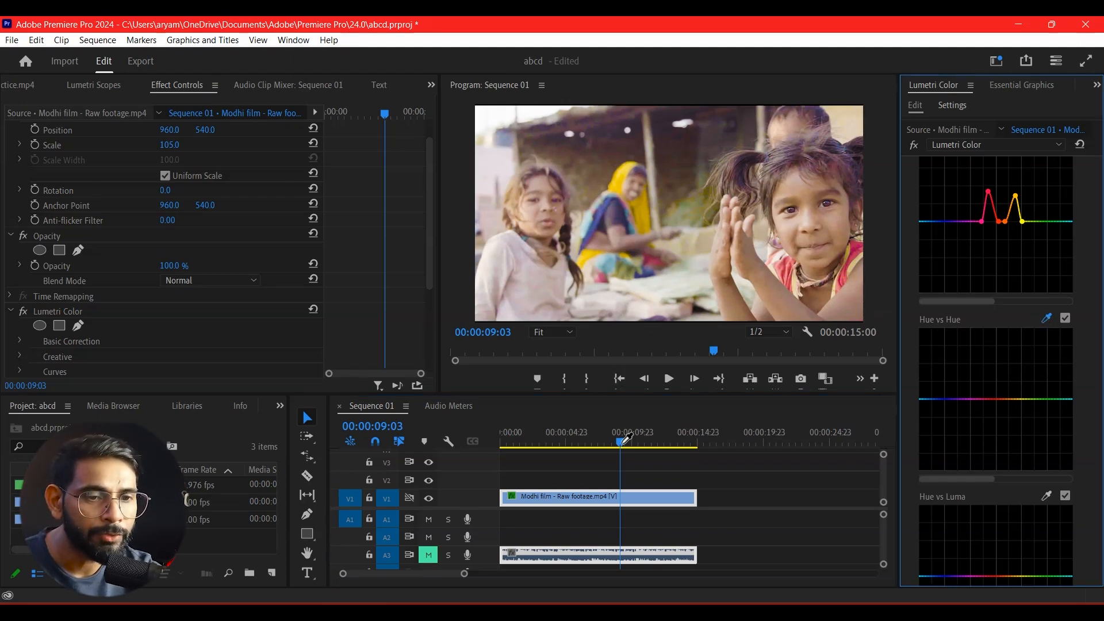
{"action": "left_click_drag", "start_coordinate": [624, 446], "coordinate": [633, 481]}
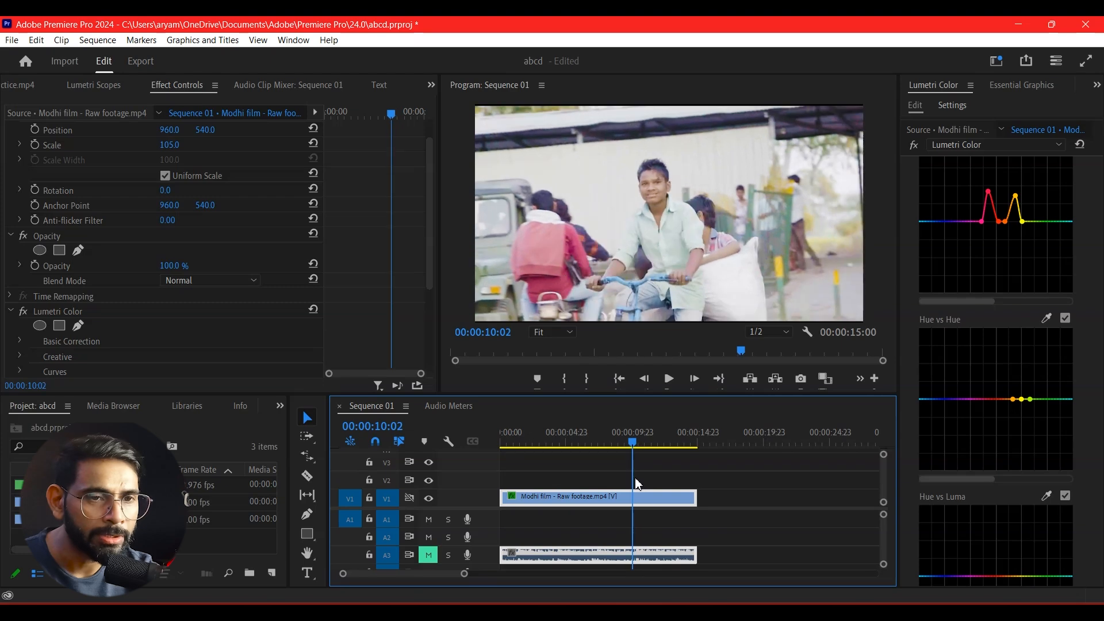
Try shifting the Hue vs Hue curve at the green-cyan hue sampled from the bicycle shot's background, then undo it.
{"action": "left_click", "coordinate": [1047, 318]}
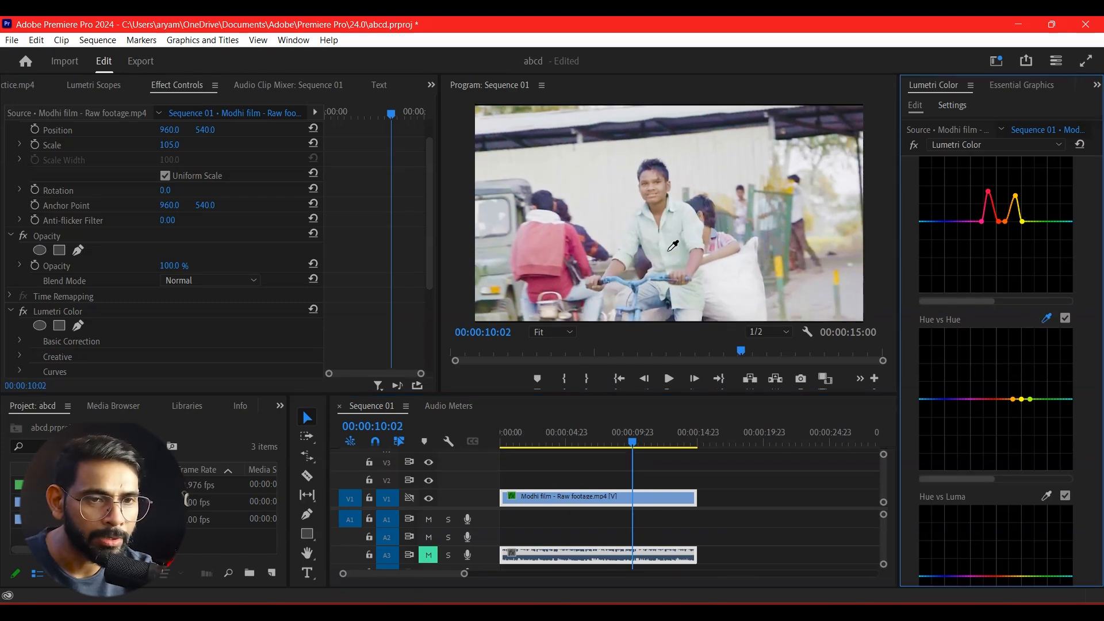
{"action": "left_click", "coordinate": [800, 223]}
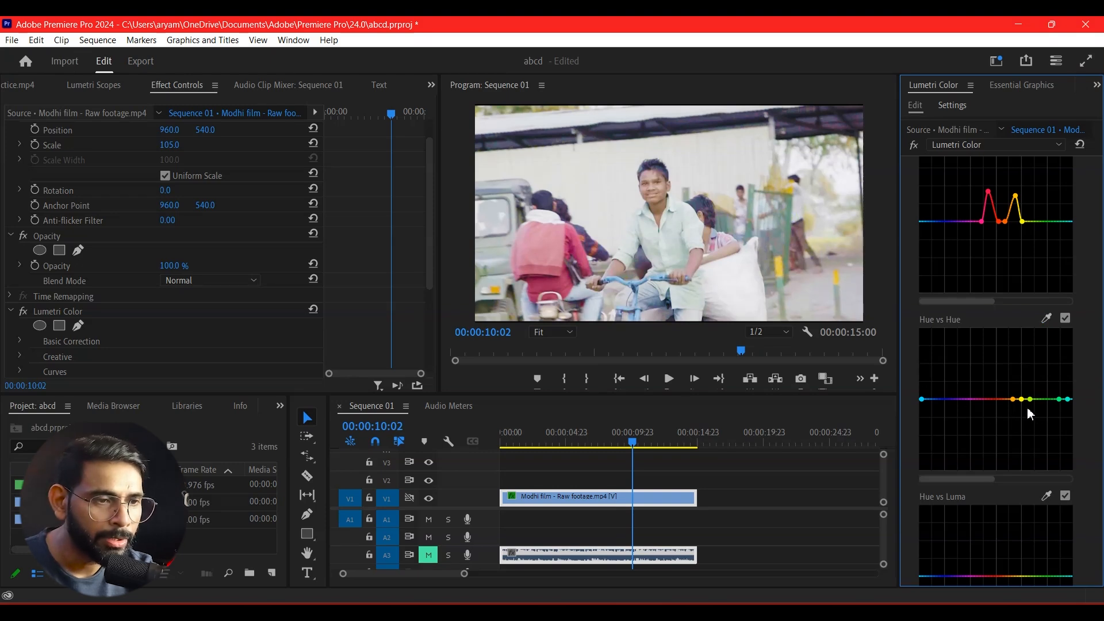
{"action": "mouse_move", "coordinate": [1059, 399]}
{"action": "left_mouse_down"}
{"action": "mouse_move", "coordinate": [1049, 402]}
{"action": "mouse_move", "coordinate": [1034, 357]}
{"action": "mouse_move", "coordinate": [1029, 389]}
{"action": "mouse_move", "coordinate": [1034, 375]}
{"action": "mouse_move", "coordinate": [1055, 402]}
{"action": "left_mouse_up"}
{"action": "key", "text": "ctrl+z"}
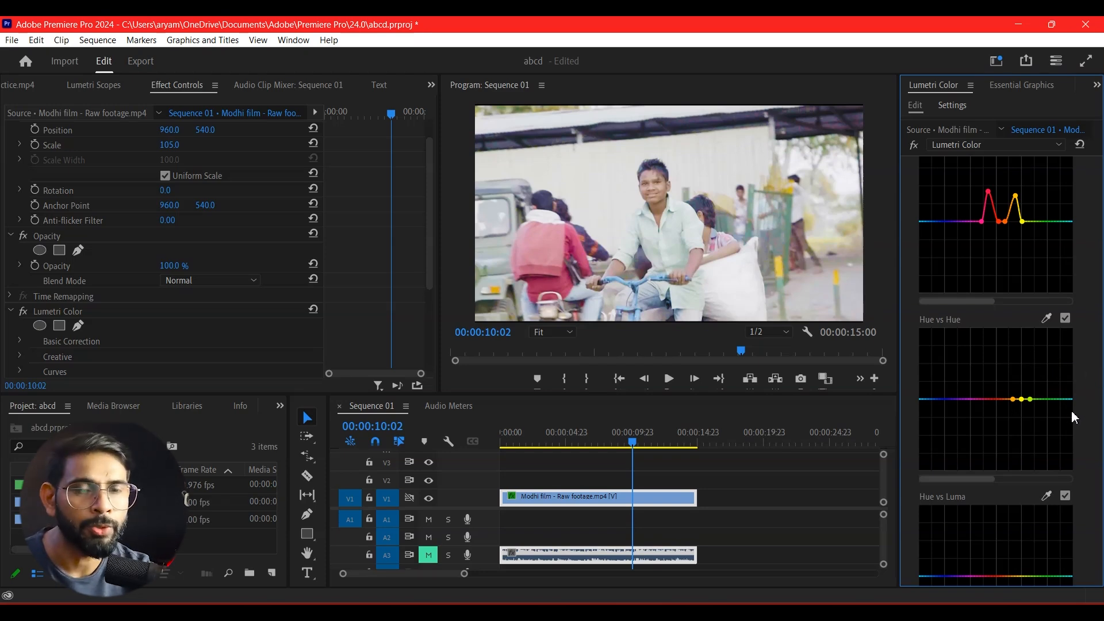
Add control points around the green-cyan hue on the Hue vs Luma curve by sampling the bicycle shot.
{"action": "scroll", "coordinate": [1073, 418], "scroll_direction": "down", "scroll_amount": 3}
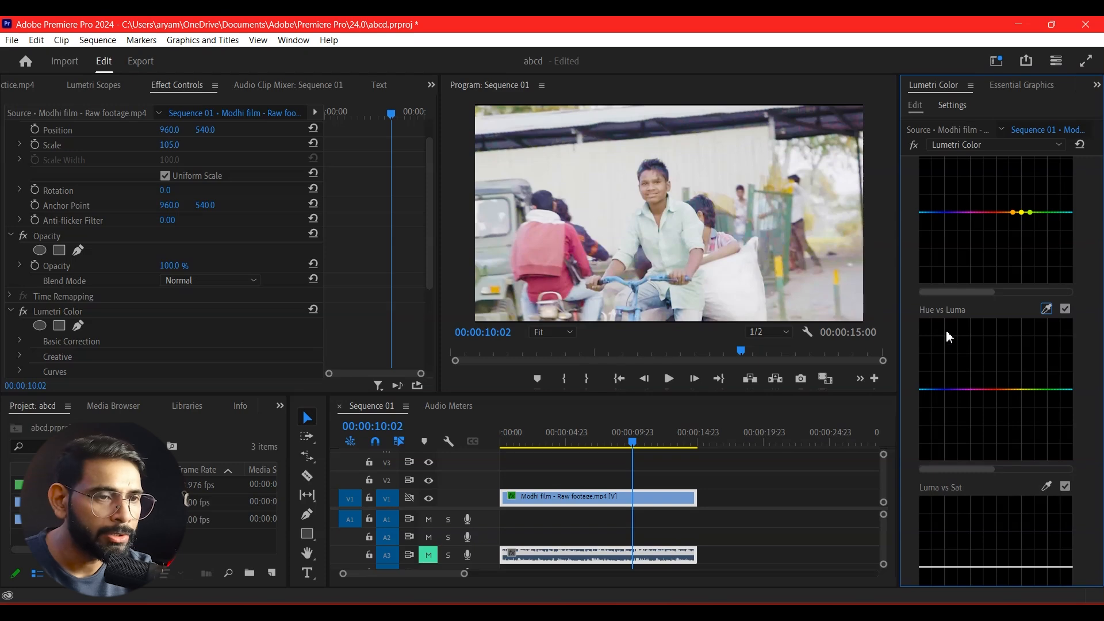
{"action": "left_click", "coordinate": [1046, 309]}
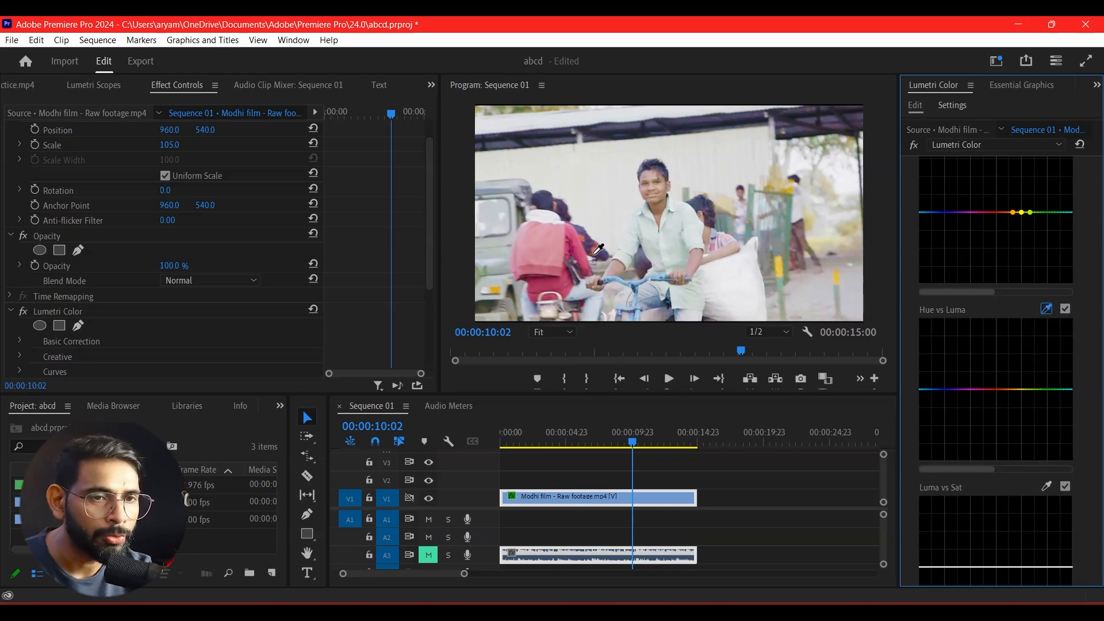
{"action": "mouse_move", "coordinate": [1064, 391]}
{"action": "left_mouse_down"}
{"action": "mouse_move", "coordinate": [1062, 337]}
{"action": "mouse_move", "coordinate": [1062, 437]}
{"action": "mouse_move", "coordinate": [1061, 380]}
{"action": "mouse_move", "coordinate": [1060, 389]}
{"action": "left_mouse_up"}
{"action": "scroll", "coordinate": [1064, 402], "scroll_direction": "down", "scroll_amount": 5}
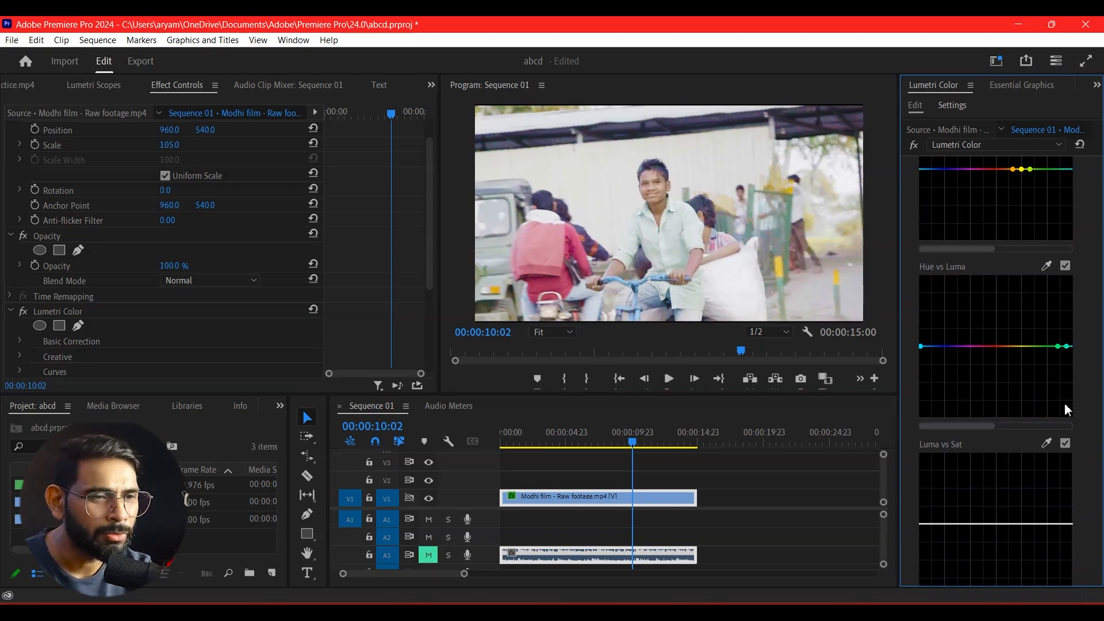
Look through the Hue Saturation Curves from Hue vs Sat down to Luma vs Sat and Sat vs Sat.
{"action": "scroll", "coordinate": [1021, 352], "scroll_direction": "down", "scroll_amount": 3}
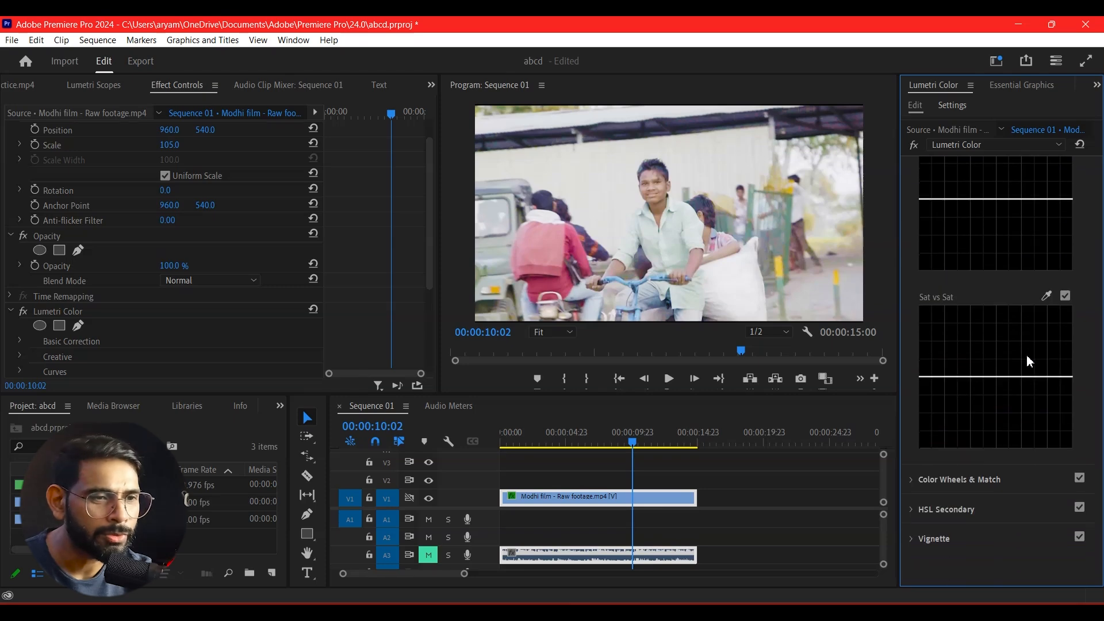
{"action": "scroll", "coordinate": [1024, 364], "scroll_direction": "up", "scroll_amount": 1}
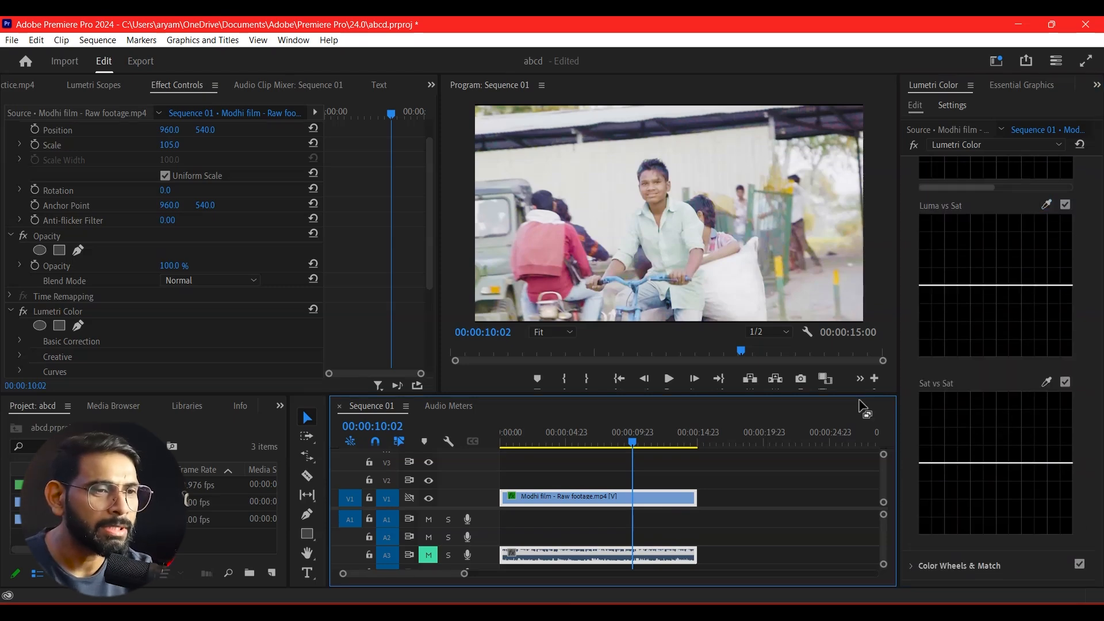
{"action": "scroll", "coordinate": [975, 339], "scroll_direction": "up", "scroll_amount": 4}
{"action": "scroll", "coordinate": [974, 335], "scroll_direction": "up", "scroll_amount": 5}
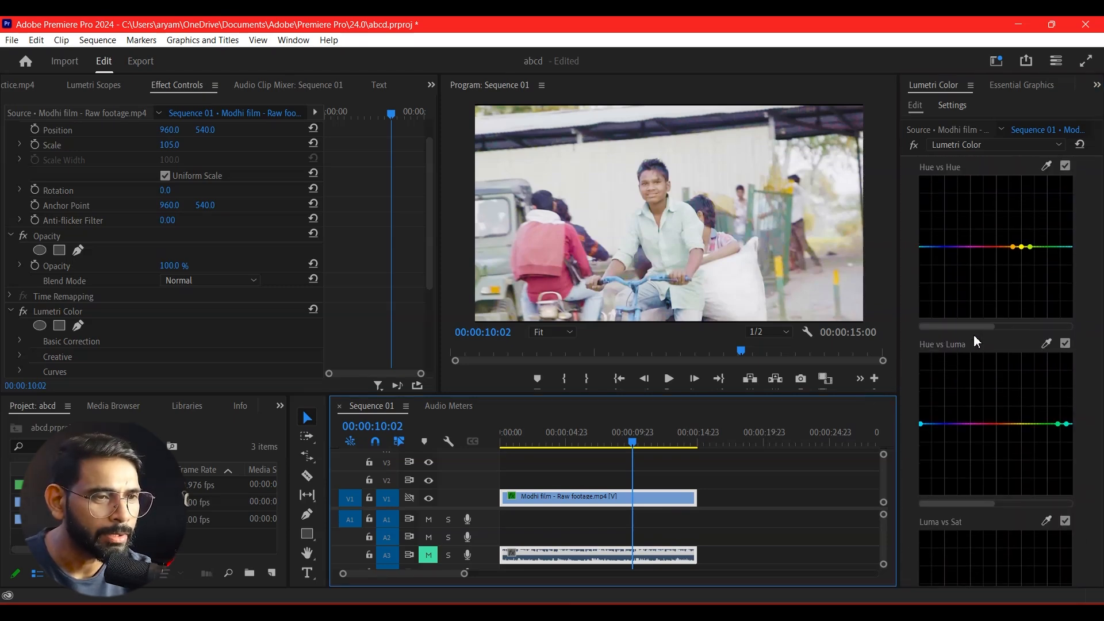
{"action": "scroll", "coordinate": [985, 313], "scroll_direction": "up", "scroll_amount": 4}
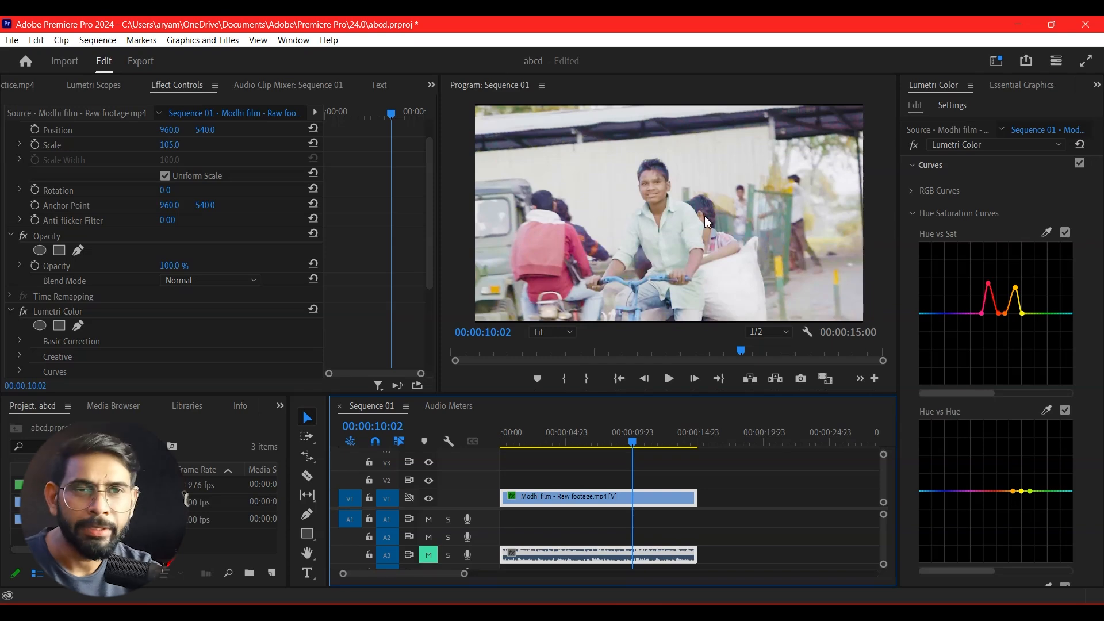
{"action": "left_click", "coordinate": [1102, 332]}
{"action": "scroll", "coordinate": [1057, 384], "scroll_direction": "down", "scroll_amount": 8}
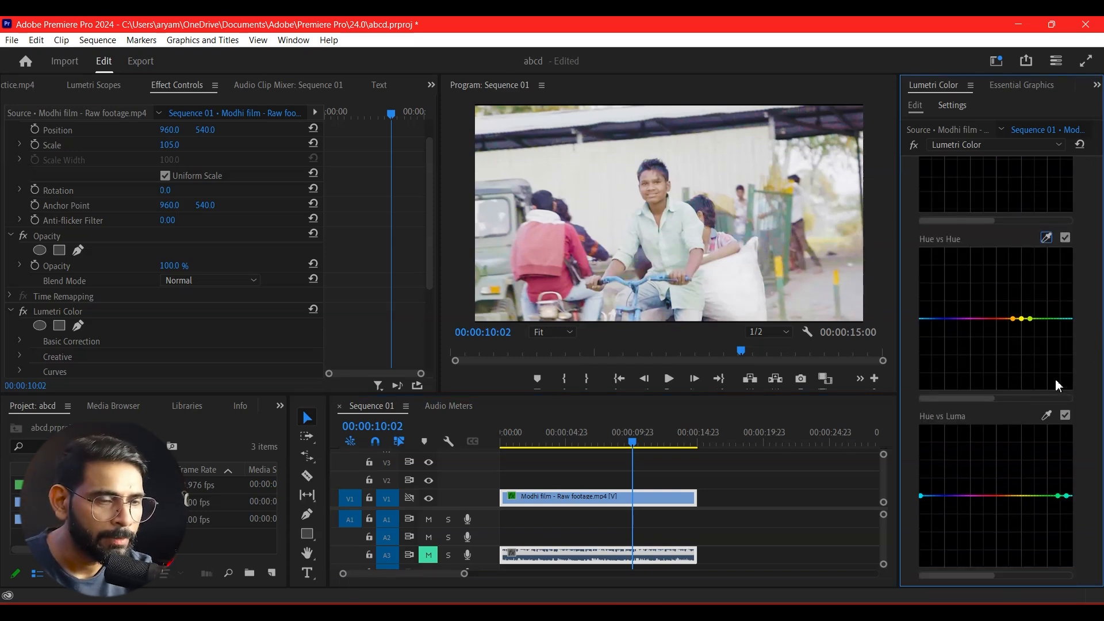
{"action": "scroll", "coordinate": [1071, 367], "scroll_direction": "down", "scroll_amount": 5}
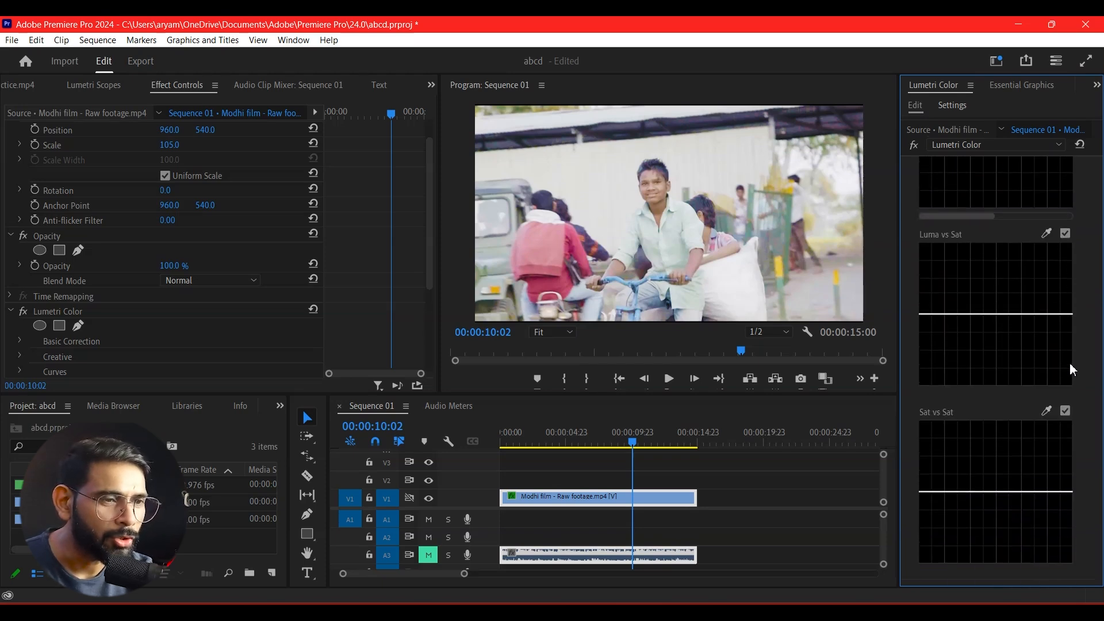
{"action": "scroll", "coordinate": [1047, 324], "scroll_direction": "up", "scroll_amount": 3}
{"action": "scroll", "coordinate": [1048, 325], "scroll_direction": "down", "scroll_amount": 3}
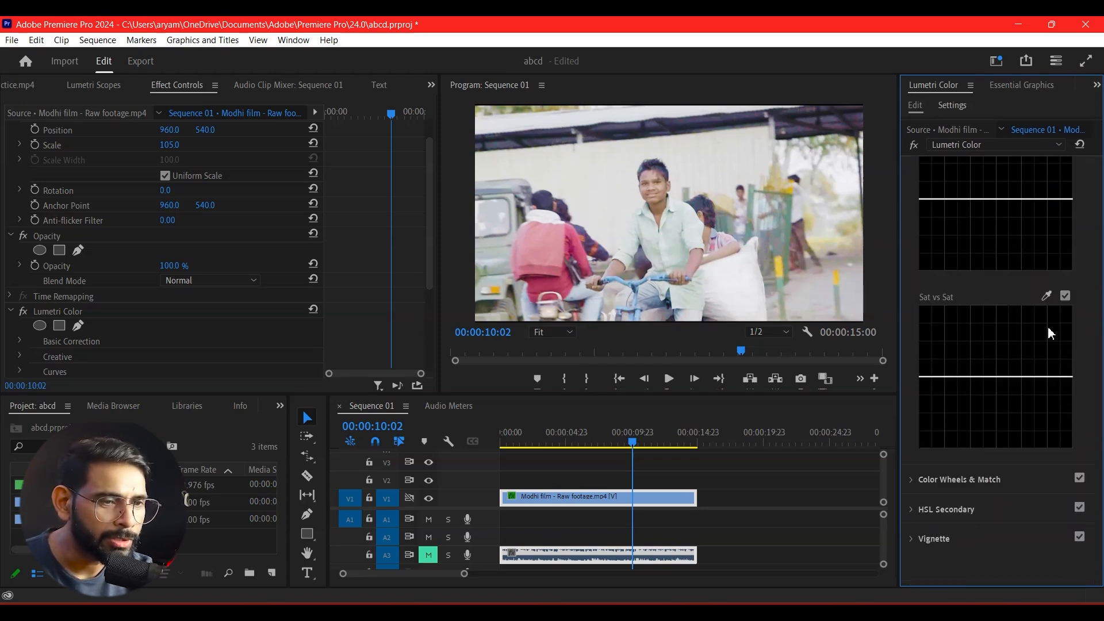
Expand Color Wheels & Match and show the reference and current frames side by side in Comparison View.
{"action": "left_click", "coordinate": [910, 480]}
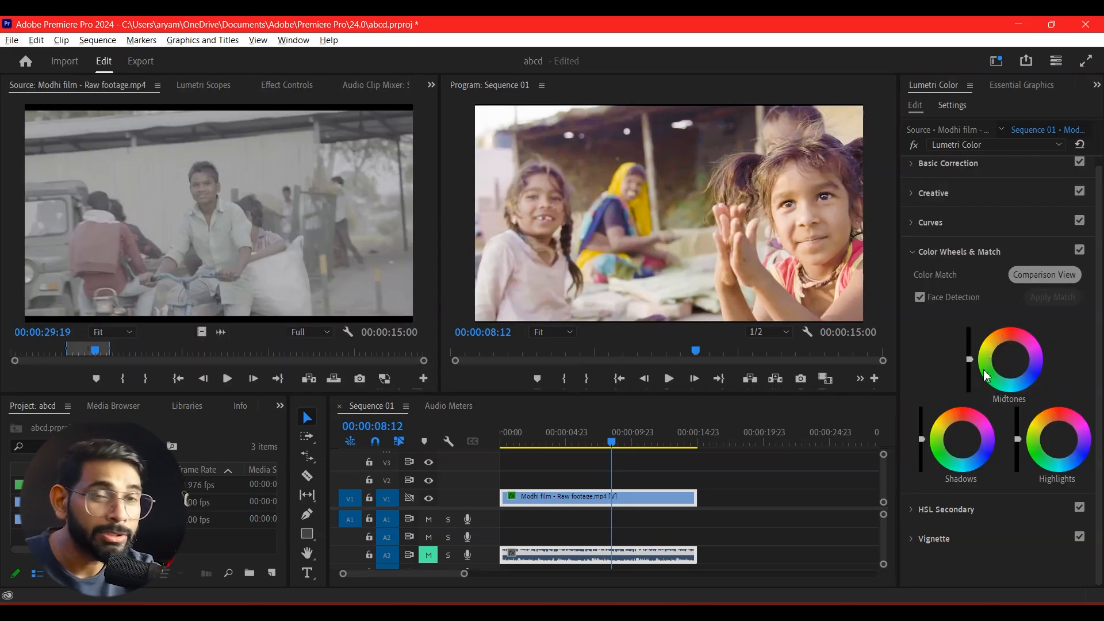
{"action": "left_click", "coordinate": [1011, 359]}
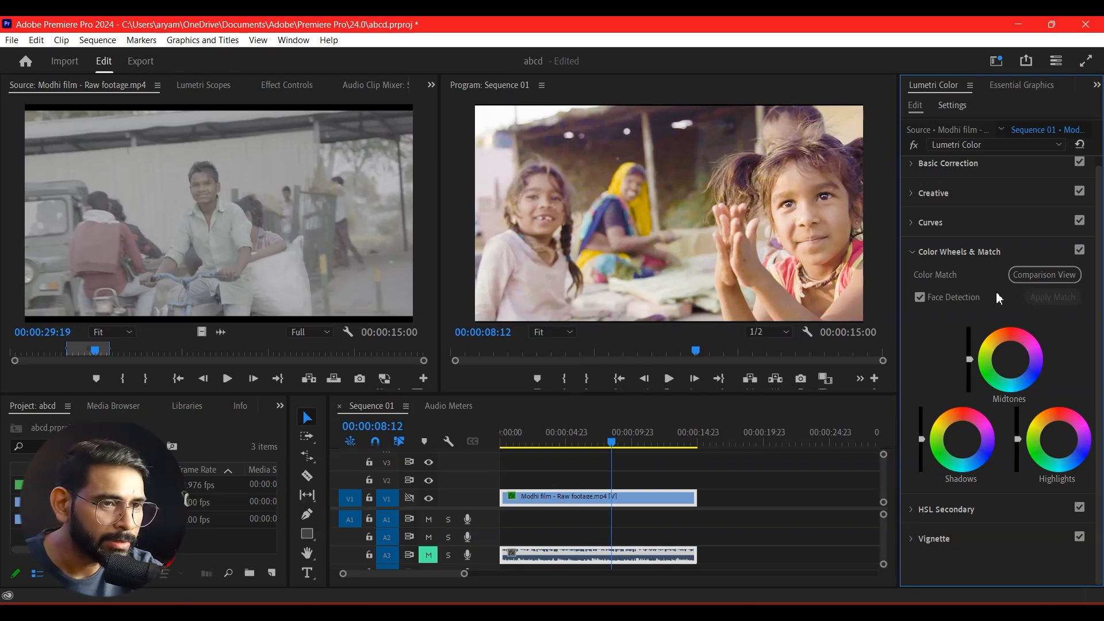
{"action": "left_click", "coordinate": [1044, 274]}
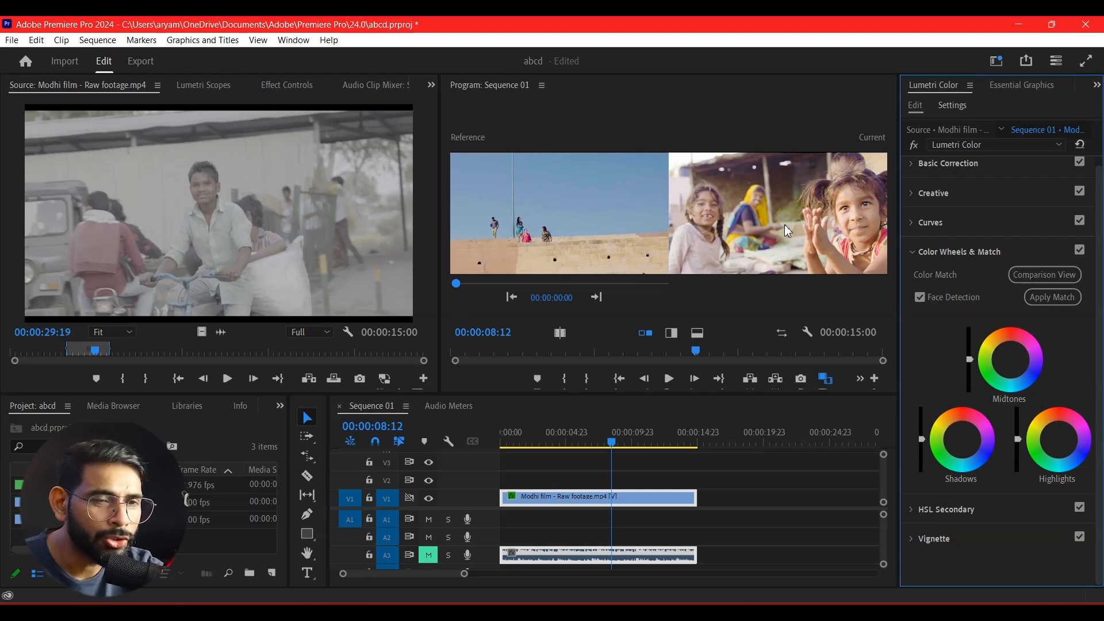
Try matching the children's shot to the blue-sky reference frame with Apply Match and toggling Face Detection, then undo it.
{"action": "left_click", "coordinate": [1045, 300]}
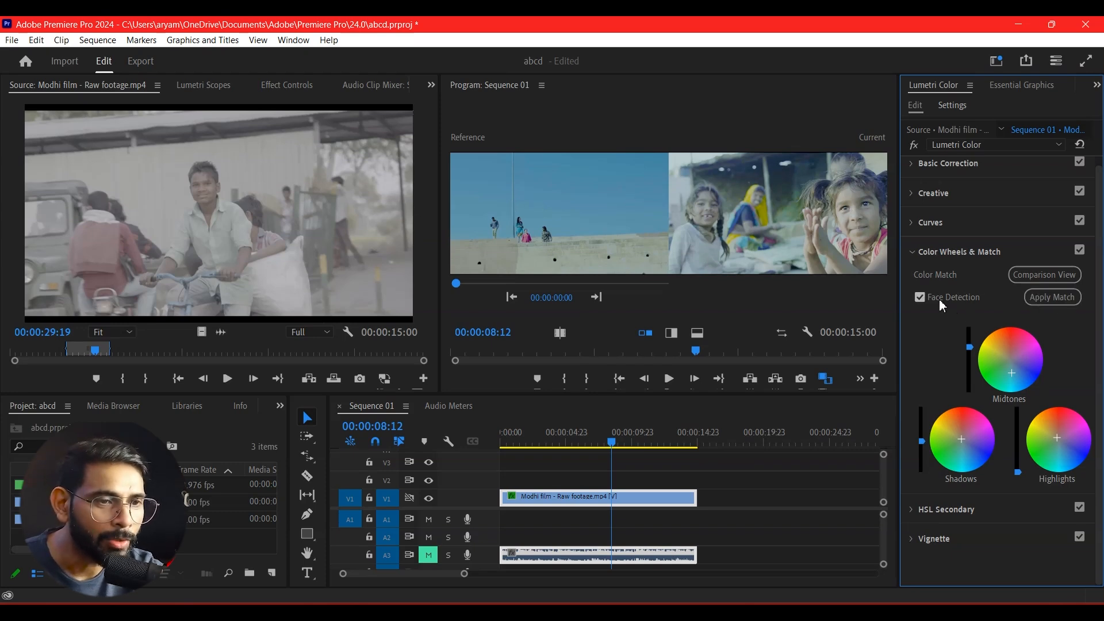
{"action": "left_click", "coordinate": [919, 298]}
{"action": "key", "text": "ctrl+z"}
{"action": "key", "text": "ctrl+z"}
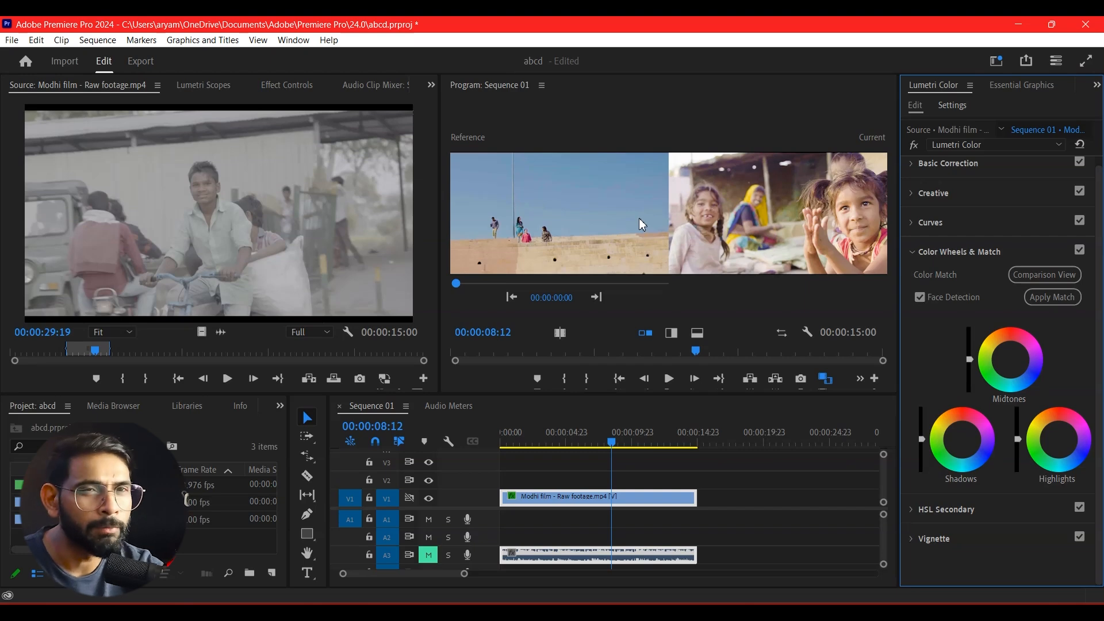
Expand the HSL Secondary section and examine its Key, Refine and Correction controls.
{"action": "left_click", "coordinate": [915, 514]}
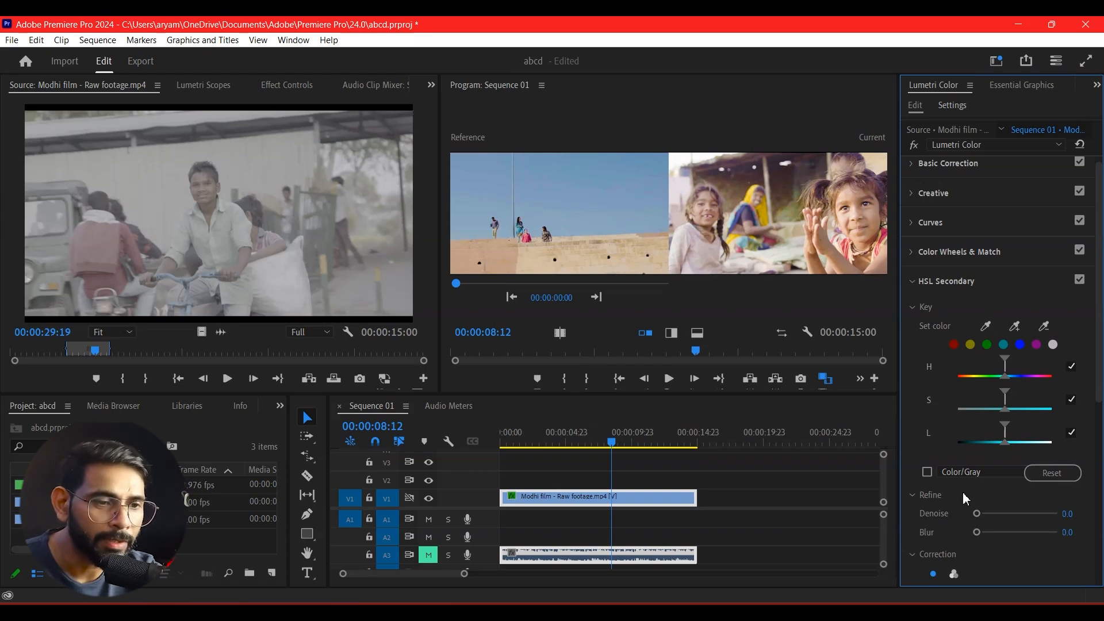
{"action": "scroll", "coordinate": [978, 506], "scroll_direction": "down", "scroll_amount": 5}
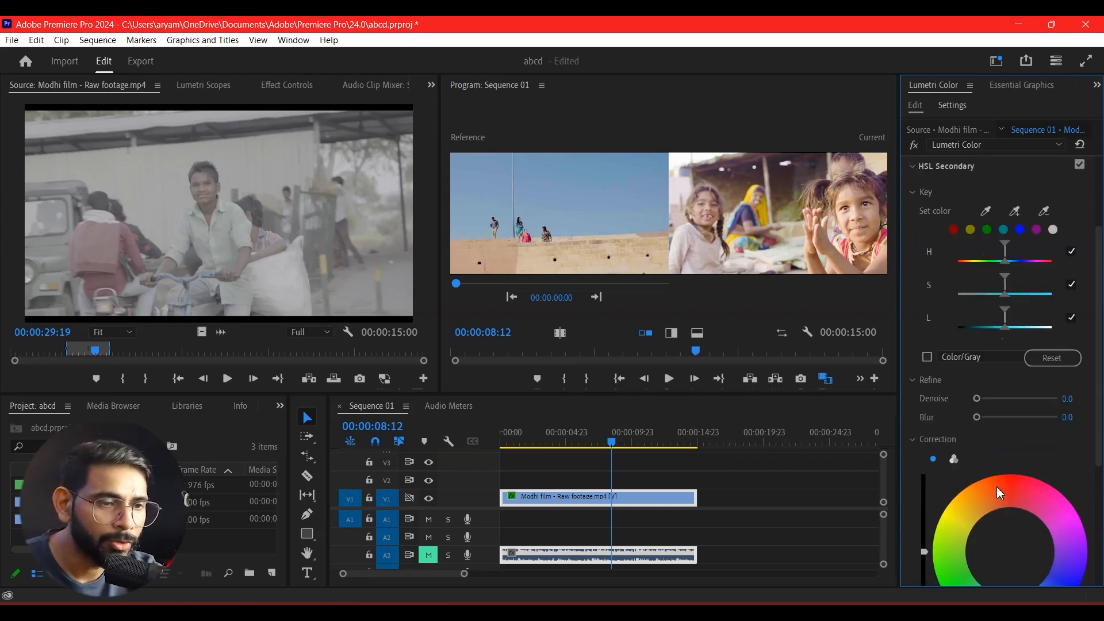
{"action": "scroll", "coordinate": [996, 487], "scroll_direction": "down", "scroll_amount": 1}
{"action": "scroll", "coordinate": [1001, 402], "scroll_direction": "up", "scroll_amount": 3}
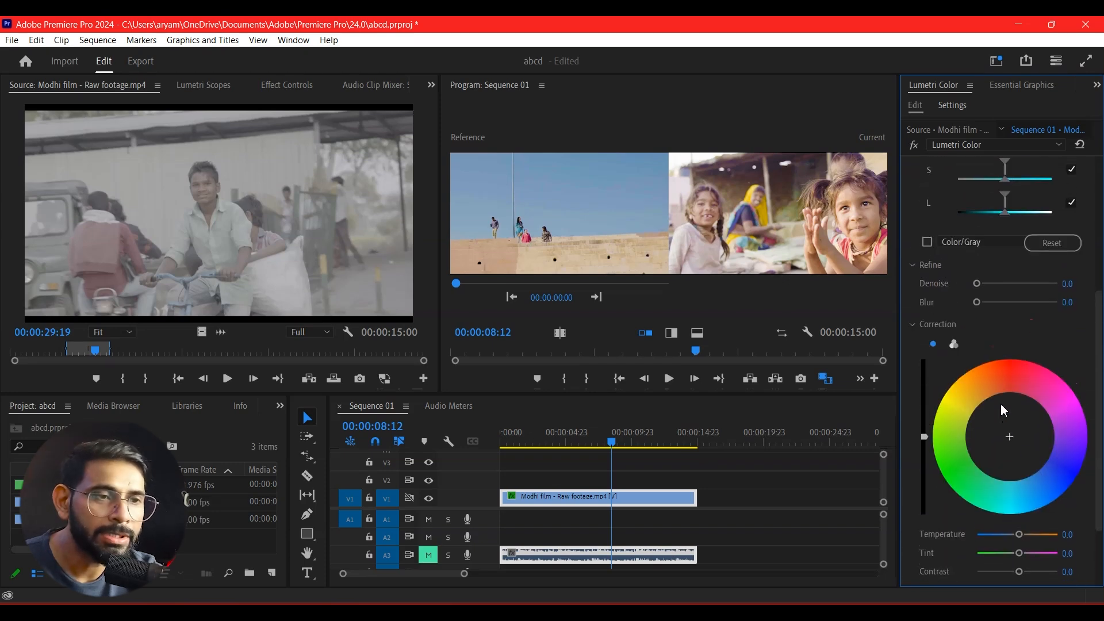
{"action": "scroll", "coordinate": [999, 402], "scroll_direction": "up", "scroll_amount": 3}
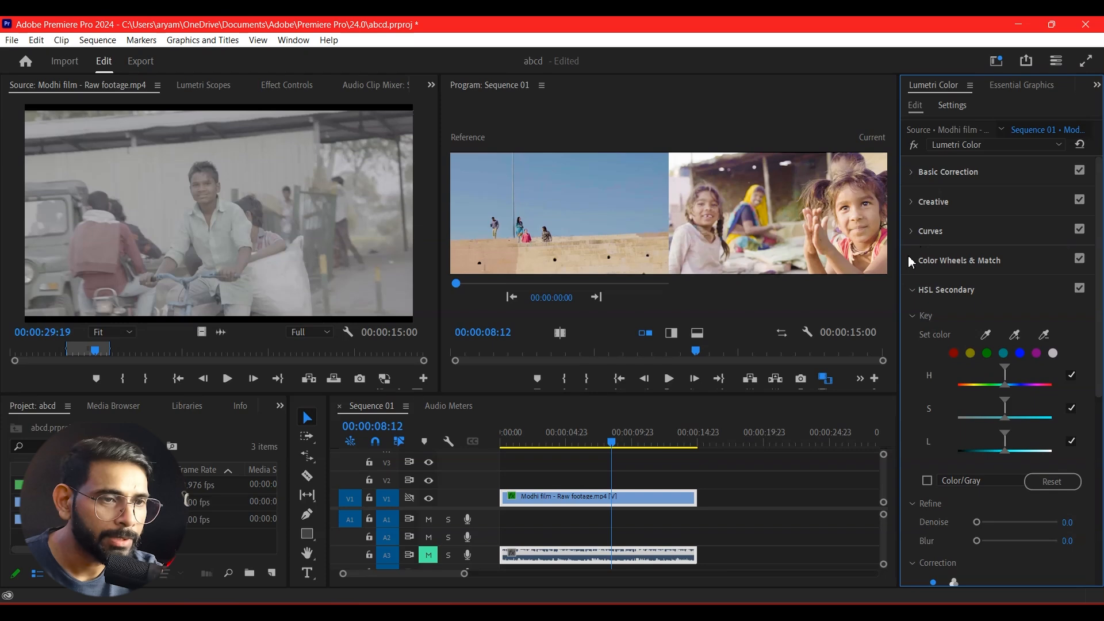
Reopen the Color Wheels & Match section and turn off Comparison View.
{"action": "left_click", "coordinate": [912, 231]}
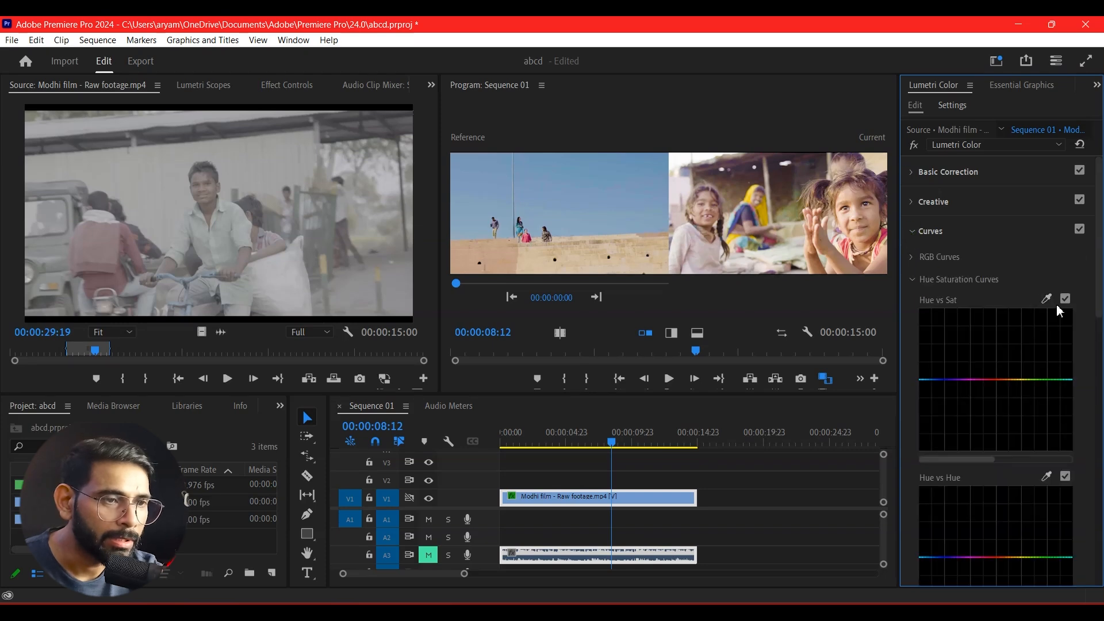
{"action": "left_click", "coordinate": [913, 281]}
{"action": "left_click", "coordinate": [913, 308]}
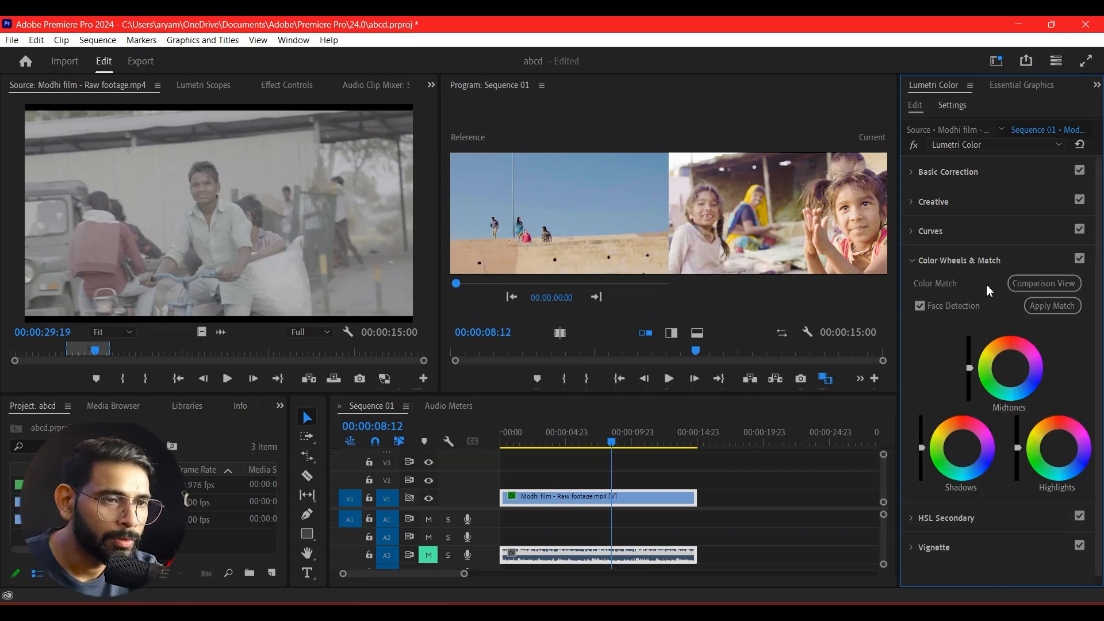
{"action": "left_click", "coordinate": [1025, 288]}
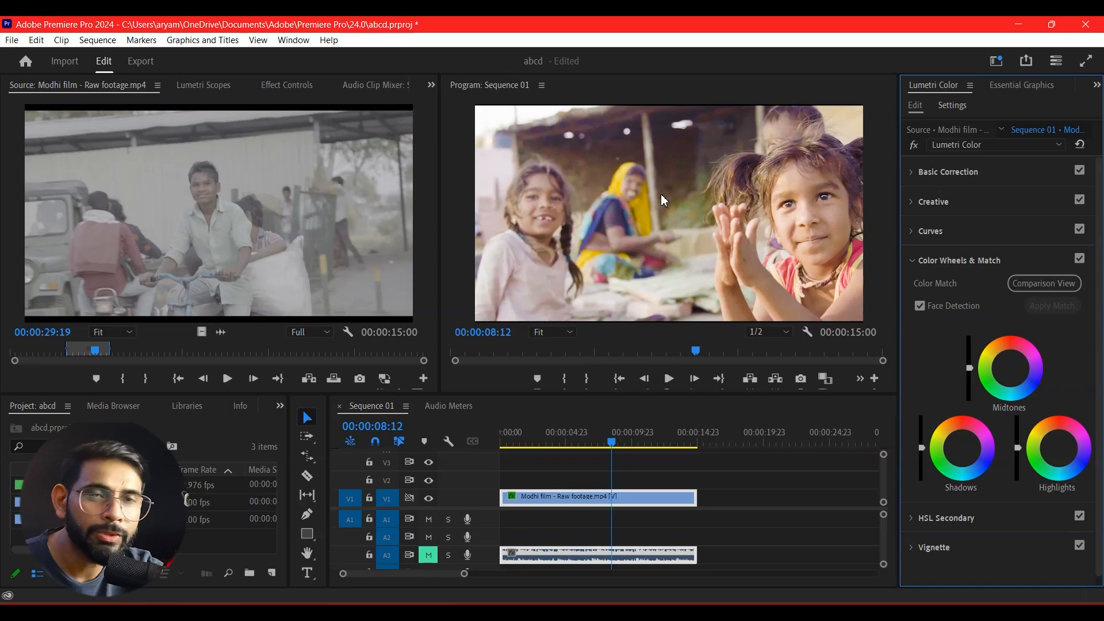
Move the playhead to 00:00:09:10 and check the Lumetri Color effect's preset-saving options without choosing one.
{"action": "left_click_drag", "start_coordinate": [613, 440], "coordinate": [630, 460]}
{"action": "right_click", "coordinate": [55, 224]}
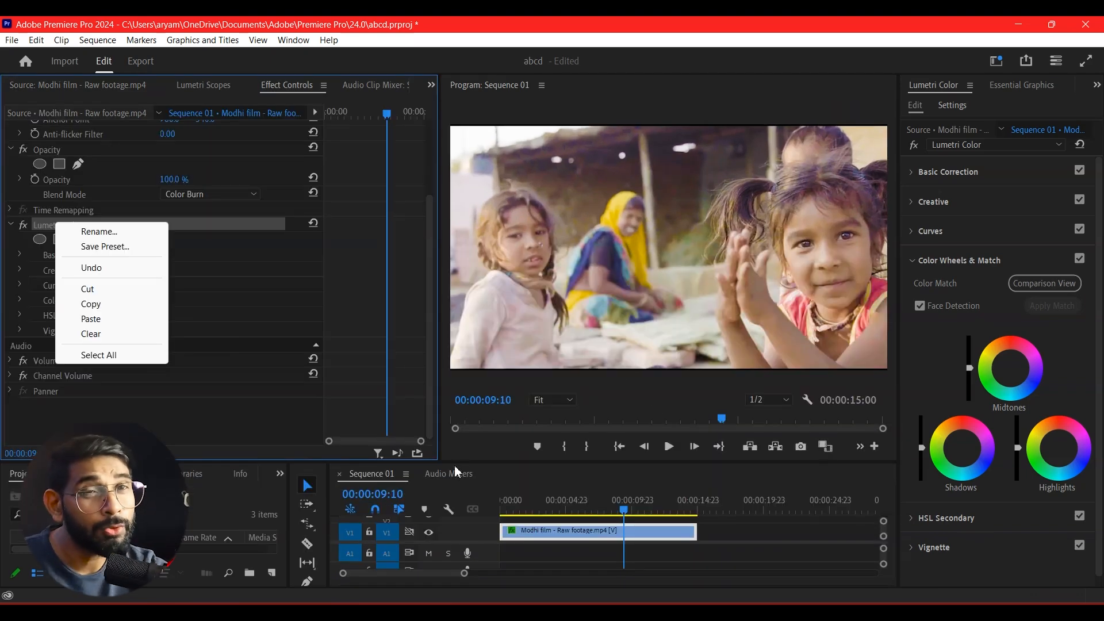
{"action": "left_click", "coordinate": [391, 380]}
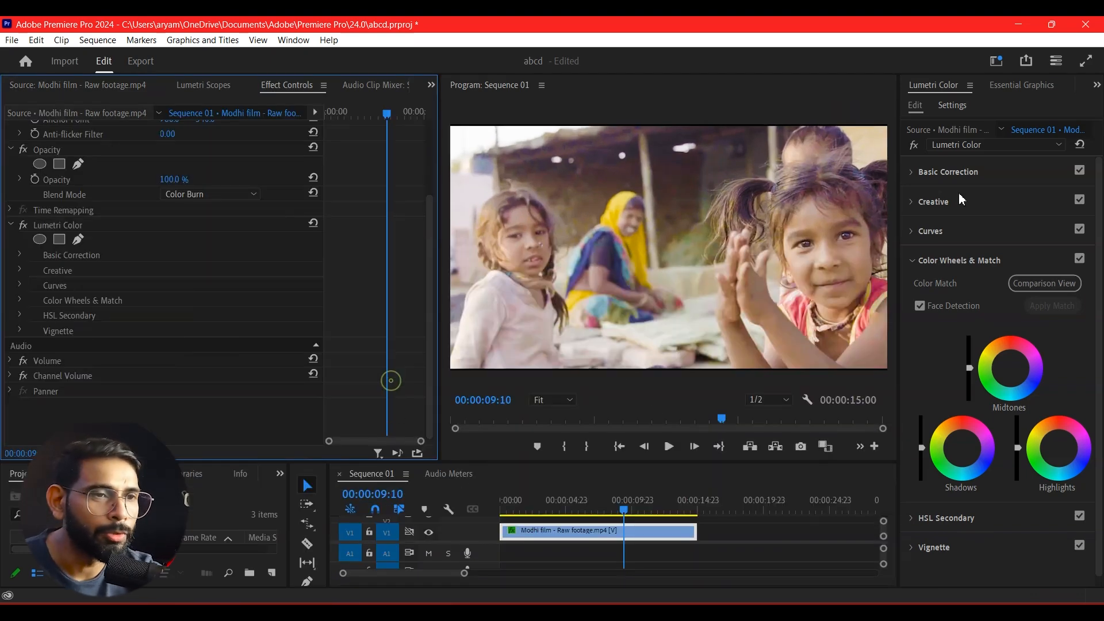
{"action": "left_click", "coordinate": [1099, 259]}
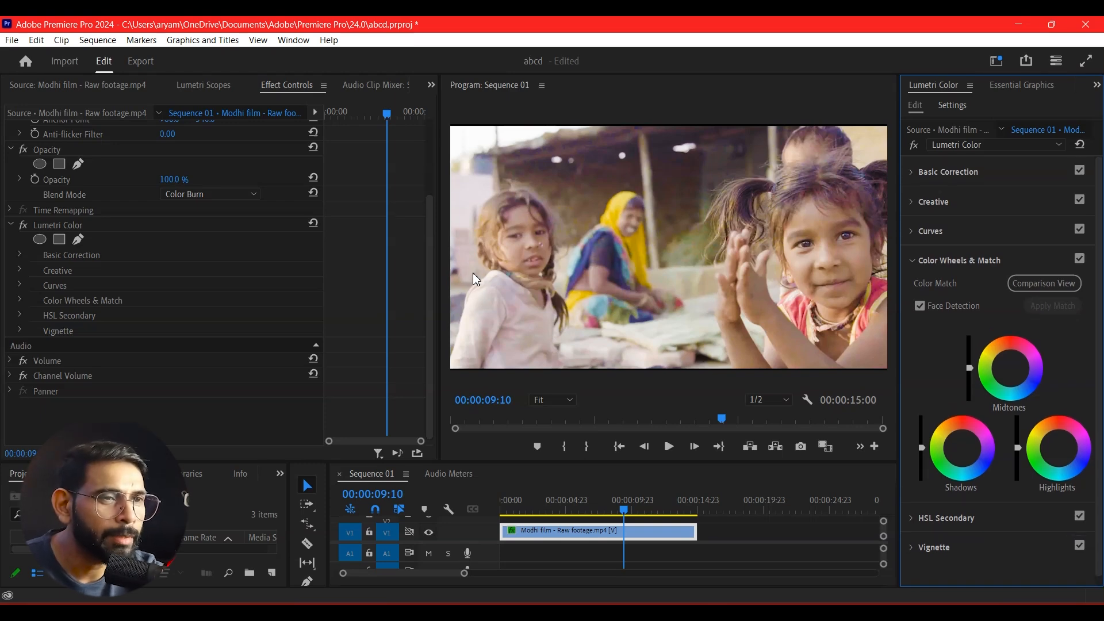
Export the Lumetri grade as a .cube LUT named Dream_1 to the Desktop folder.
{"action": "left_click", "coordinate": [971, 85]}
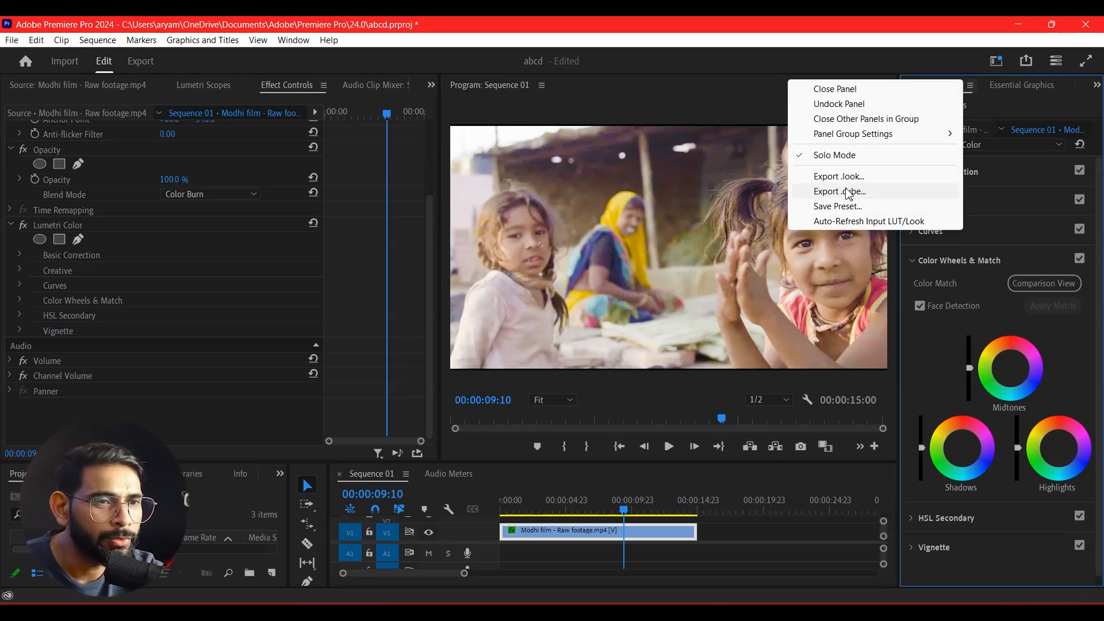
{"action": "left_click", "coordinate": [843, 196]}
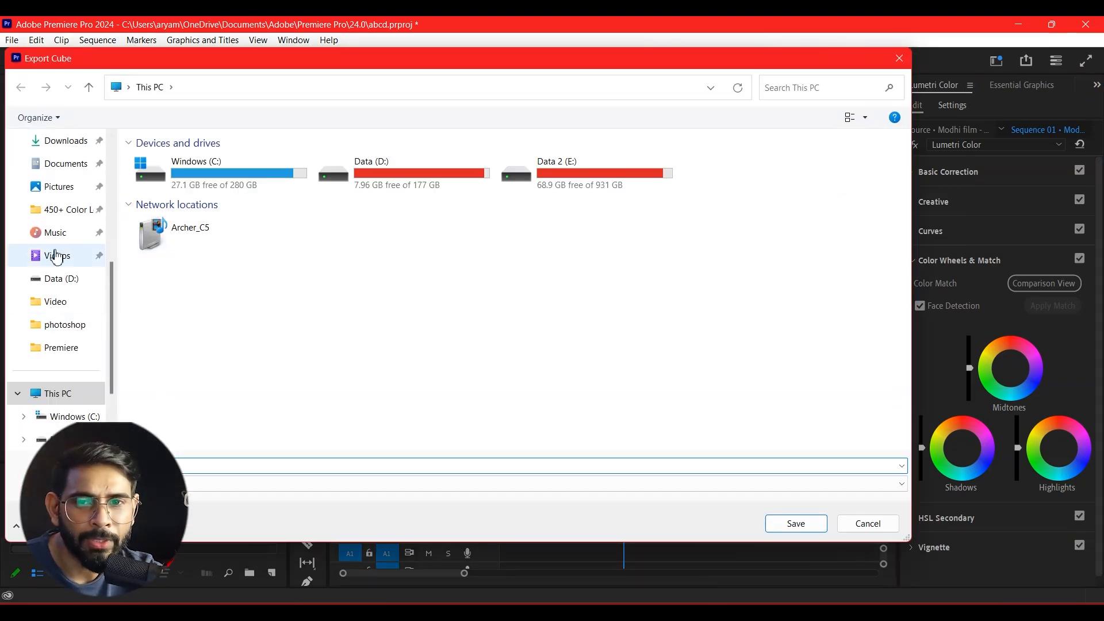
{"action": "scroll", "coordinate": [56, 239], "scroll_direction": "up", "scroll_amount": 3}
{"action": "scroll", "coordinate": [55, 239], "scroll_direction": "up", "scroll_amount": 1}
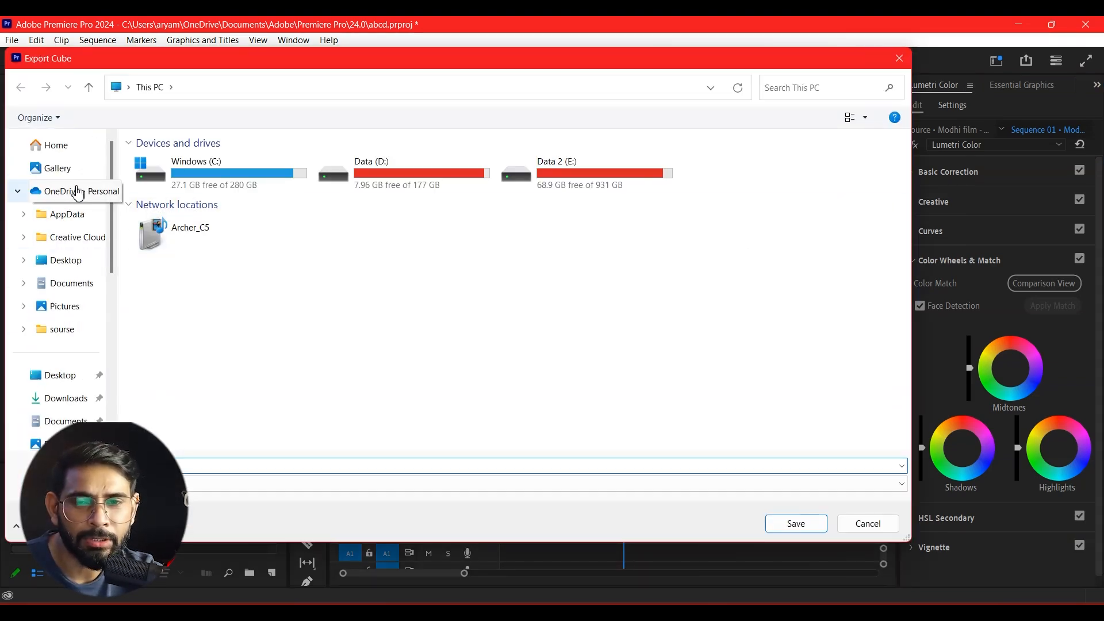
{"action": "left_click", "coordinate": [78, 267]}
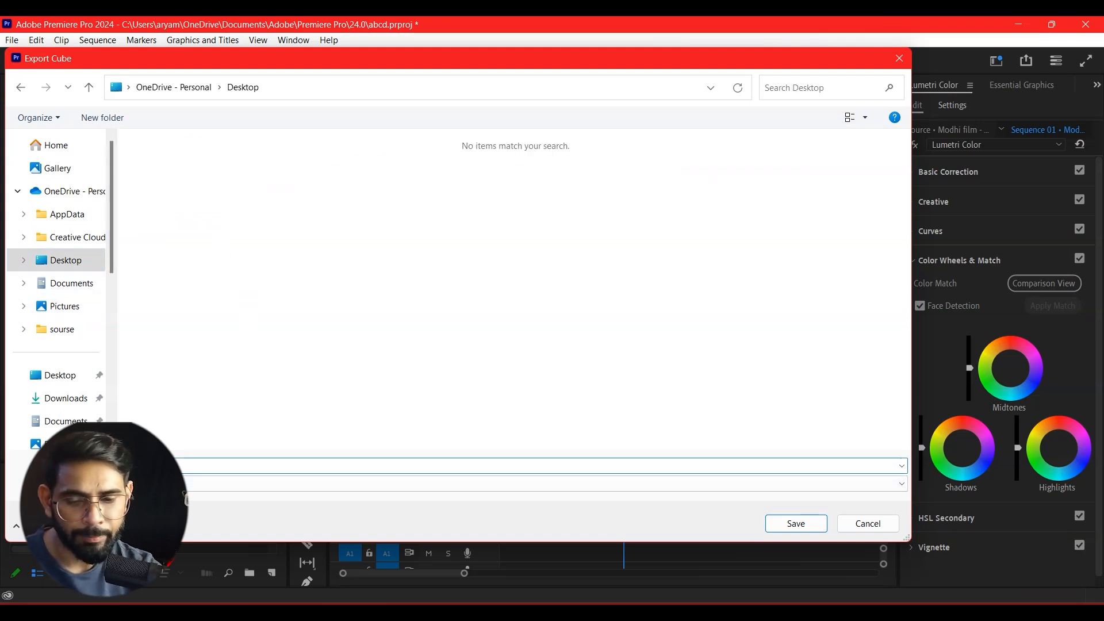
{"action": "type", "text": "Dre"}
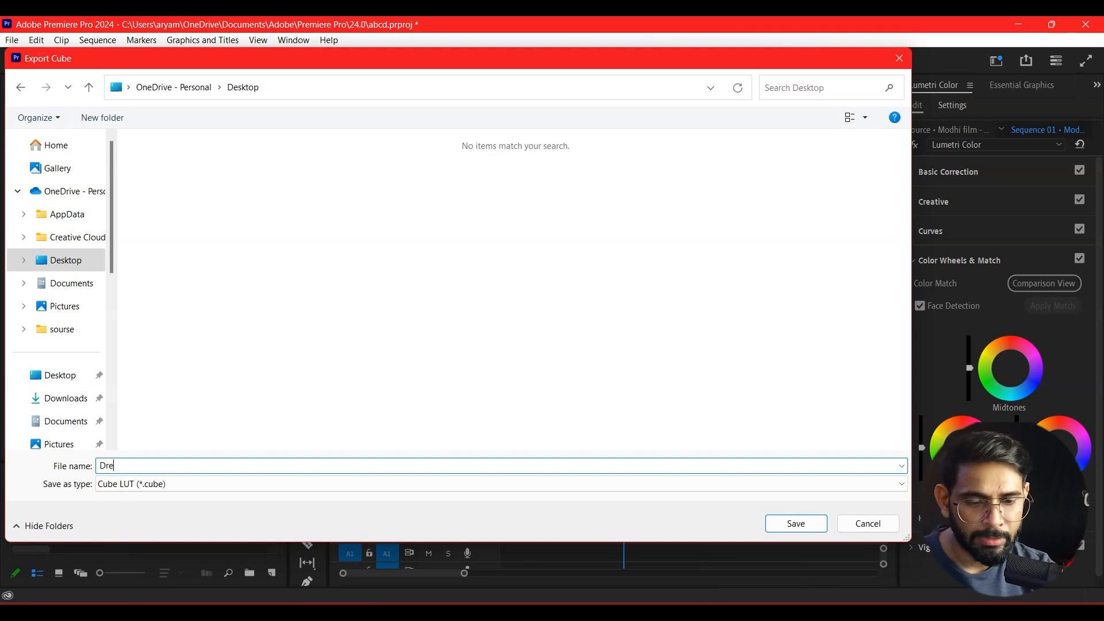
{"action": "type", "text": "am_1"}
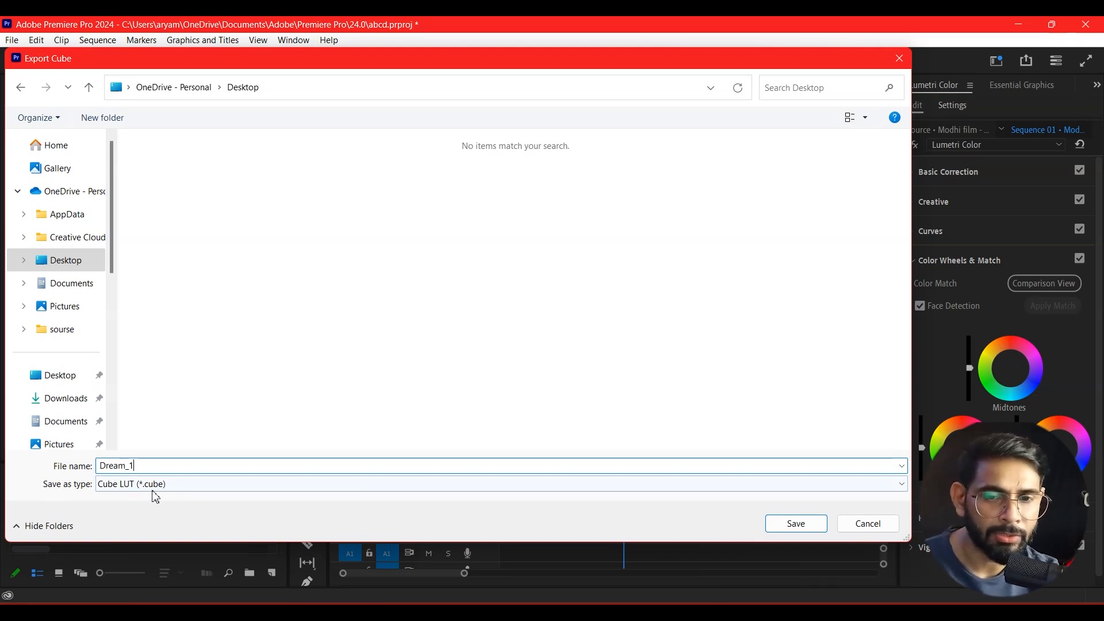
{"action": "left_click", "coordinate": [796, 524]}
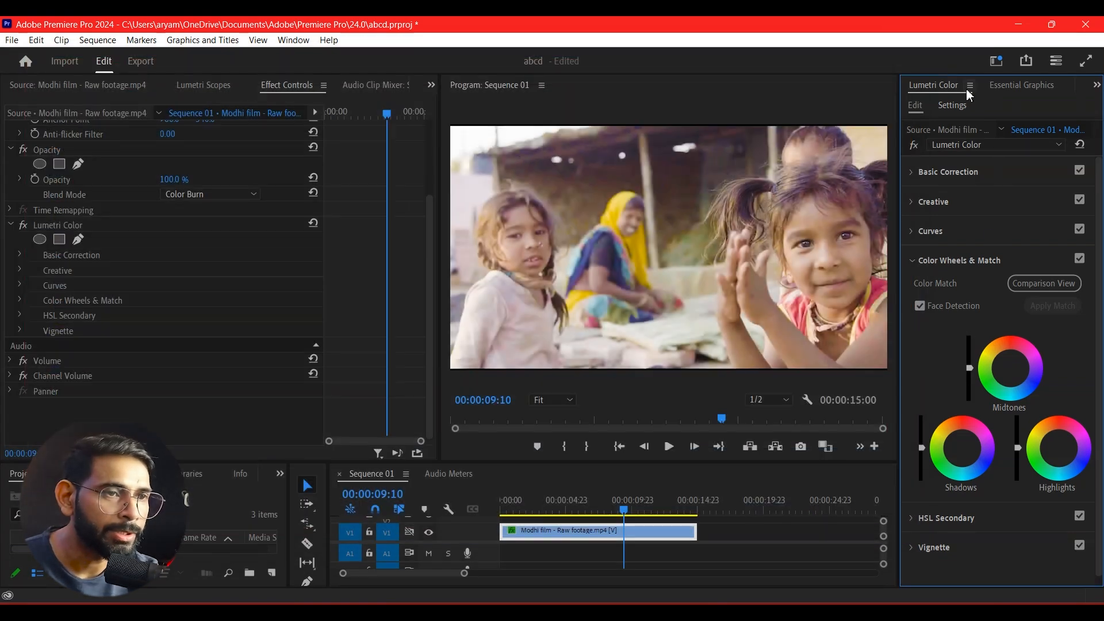
{"action": "left_click", "coordinate": [969, 87]}
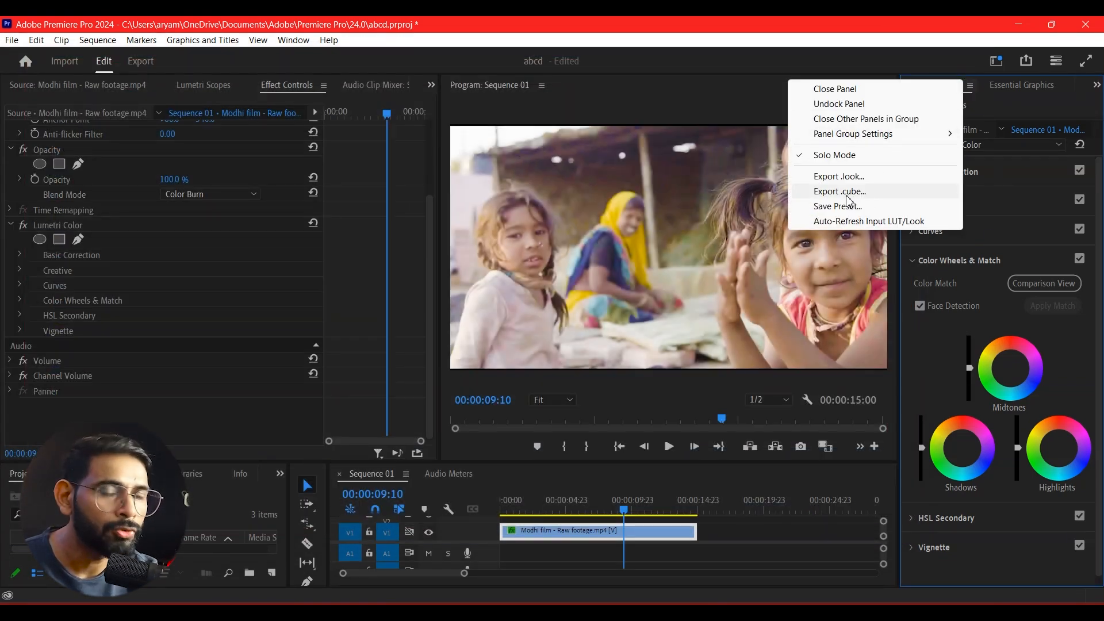
{"action": "left_click", "coordinate": [693, 100]}
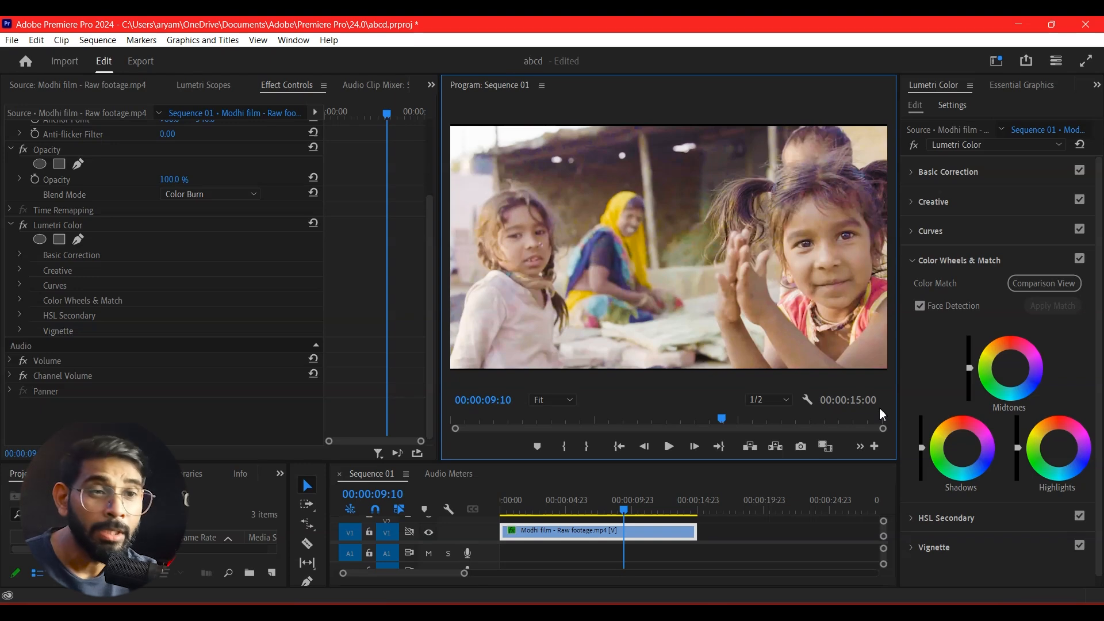
Create an adjustment layer with the default video settings and place it on V2 over the full length of the footage clip.
{"action": "left_click_drag", "start_coordinate": [867, 462], "coordinate": [867, 412]}
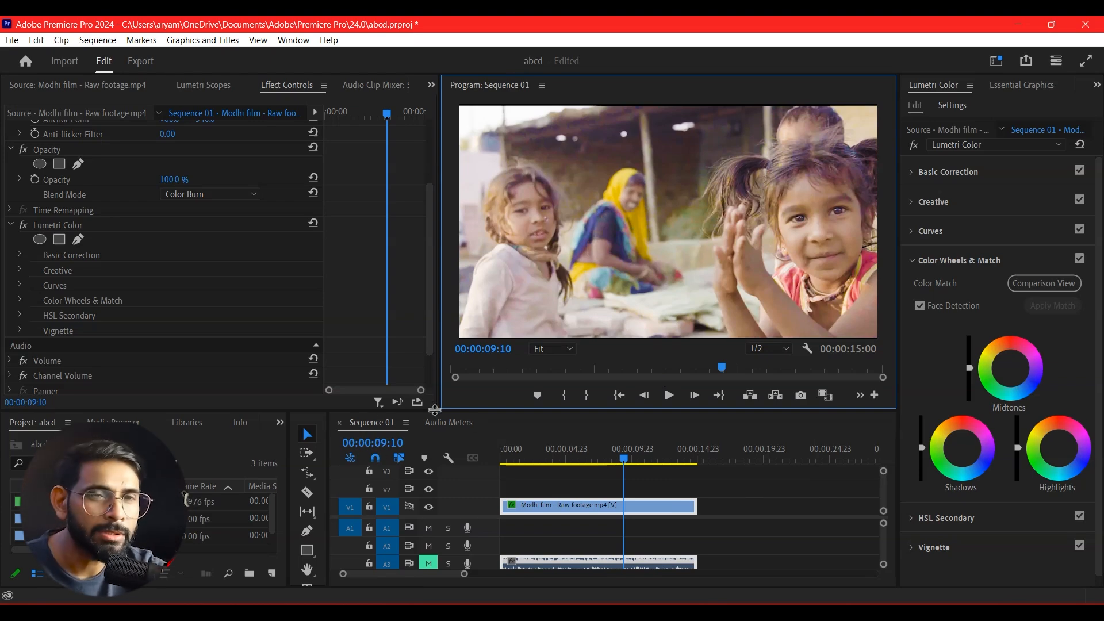
{"action": "left_click_drag", "start_coordinate": [495, 411], "coordinate": [509, 432]}
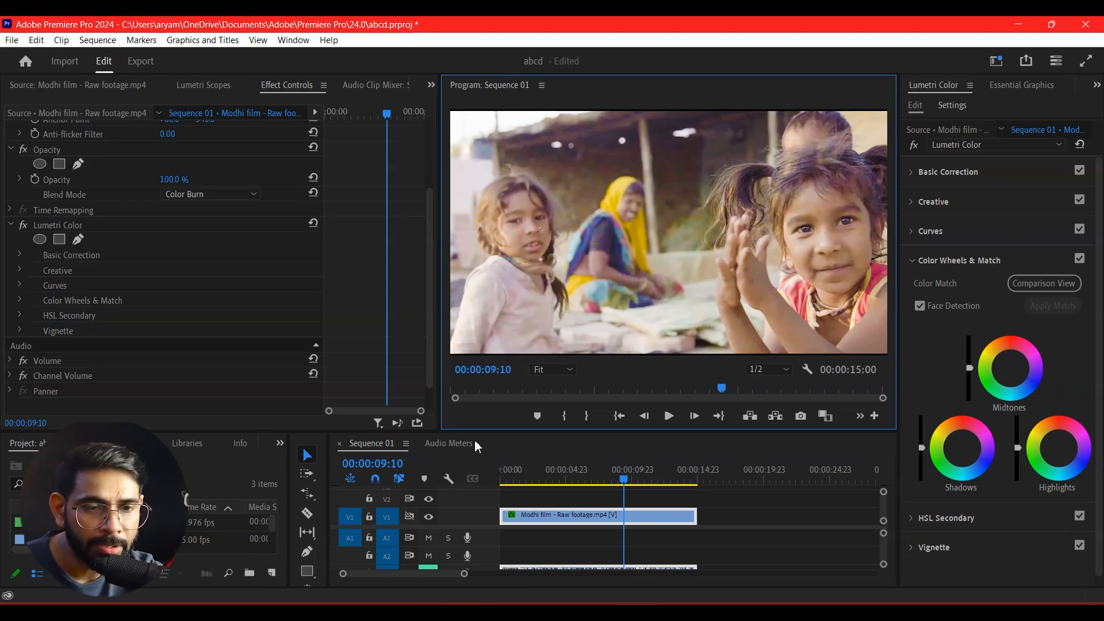
{"action": "left_click_drag", "start_coordinate": [482, 430], "coordinate": [482, 389]}
{"action": "right_click", "coordinate": [167, 529]}
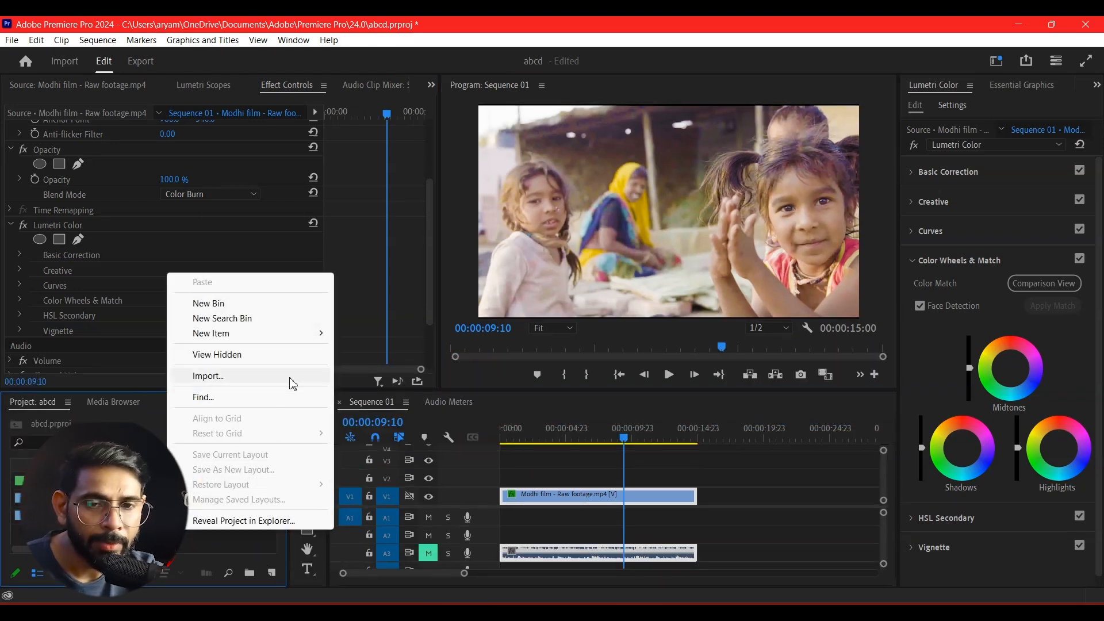
{"action": "mouse_move", "coordinate": [282, 334]}
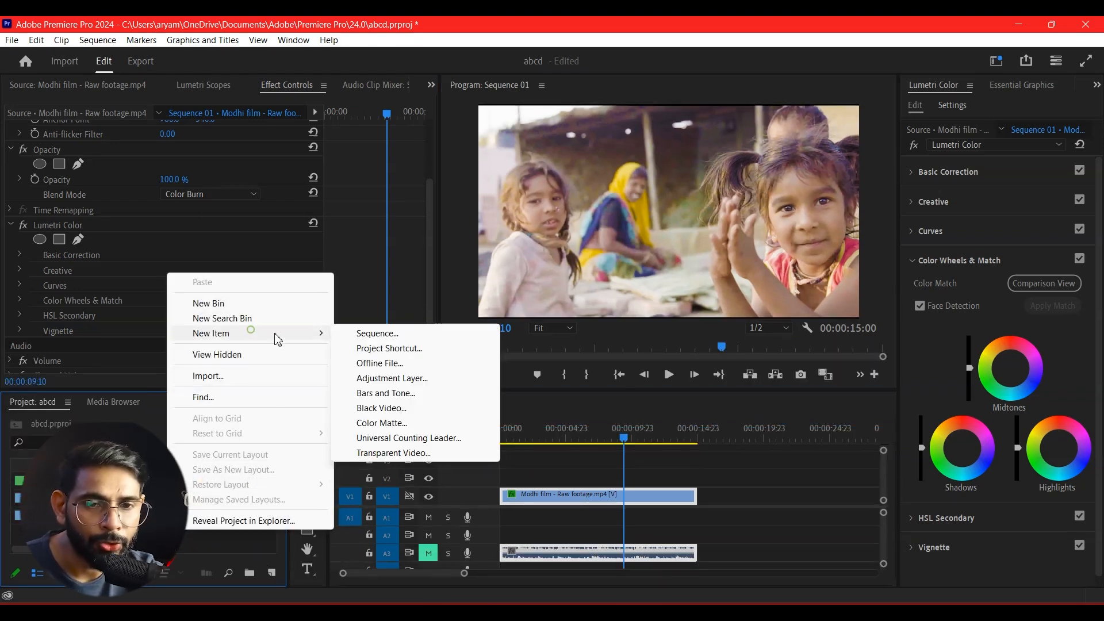
{"action": "left_click", "coordinate": [392, 383]}
{"action": "left_click", "coordinate": [550, 369]}
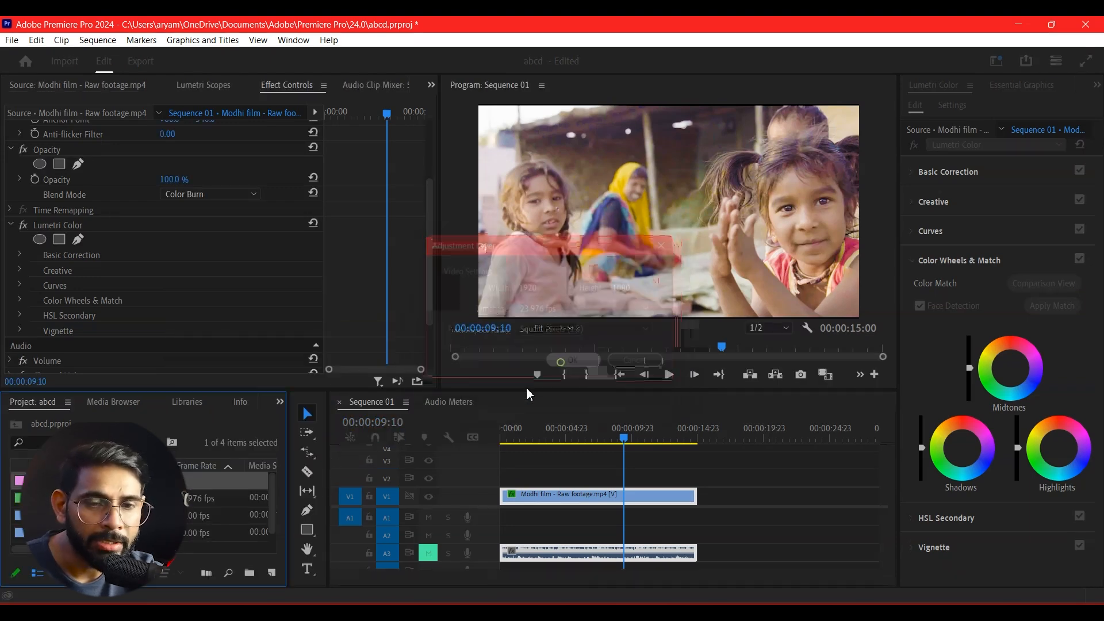
{"action": "left_click_drag", "start_coordinate": [700, 573], "coordinate": [696, 477]}
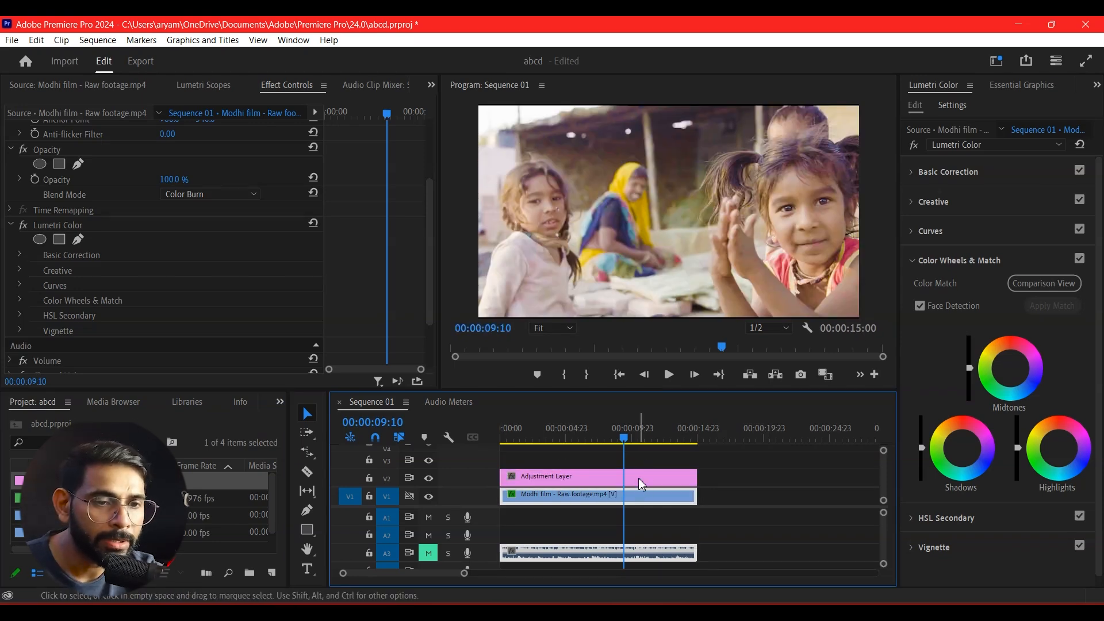
{"action": "left_click", "coordinate": [641, 482]}
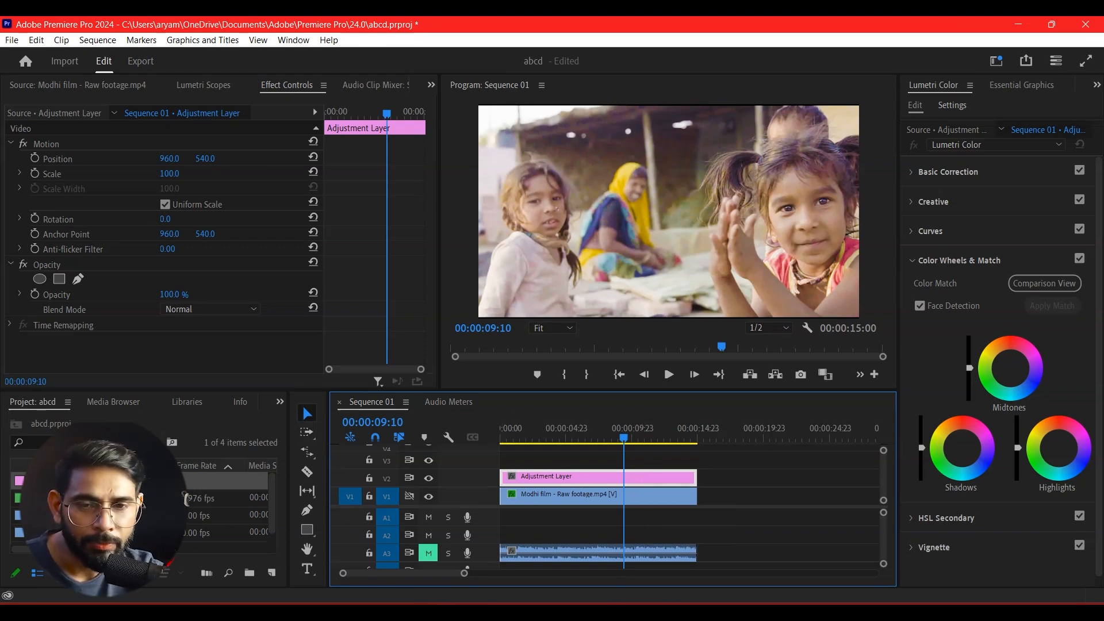
Search the effects for "crop" and apply the Crop effect to the adjustment layer.
{"action": "left_click", "coordinate": [280, 402]}
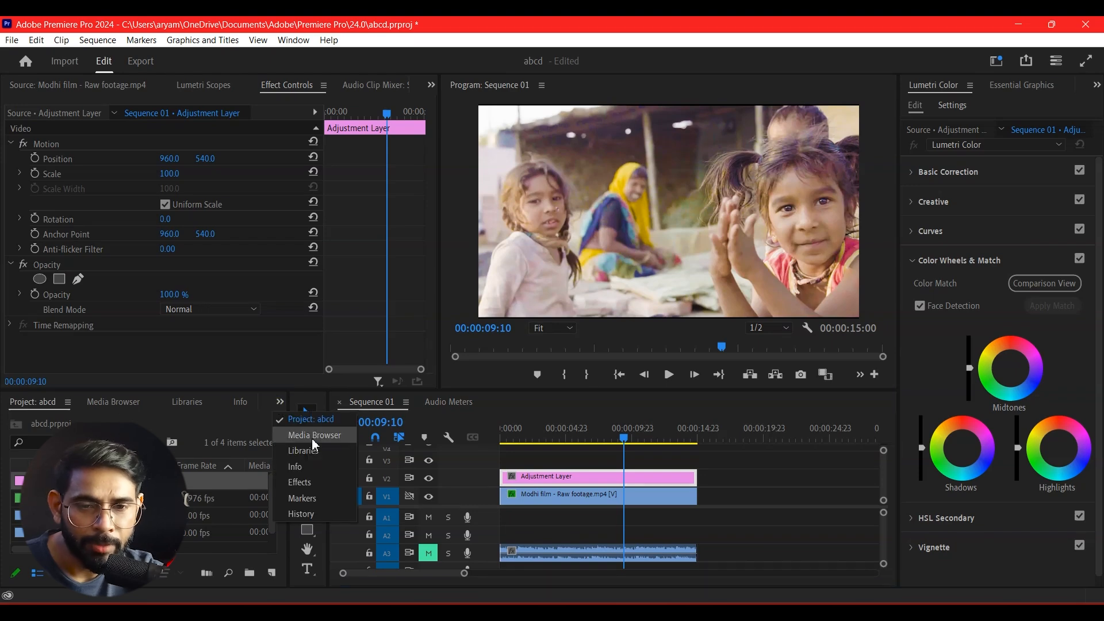
{"action": "left_click", "coordinate": [309, 486]}
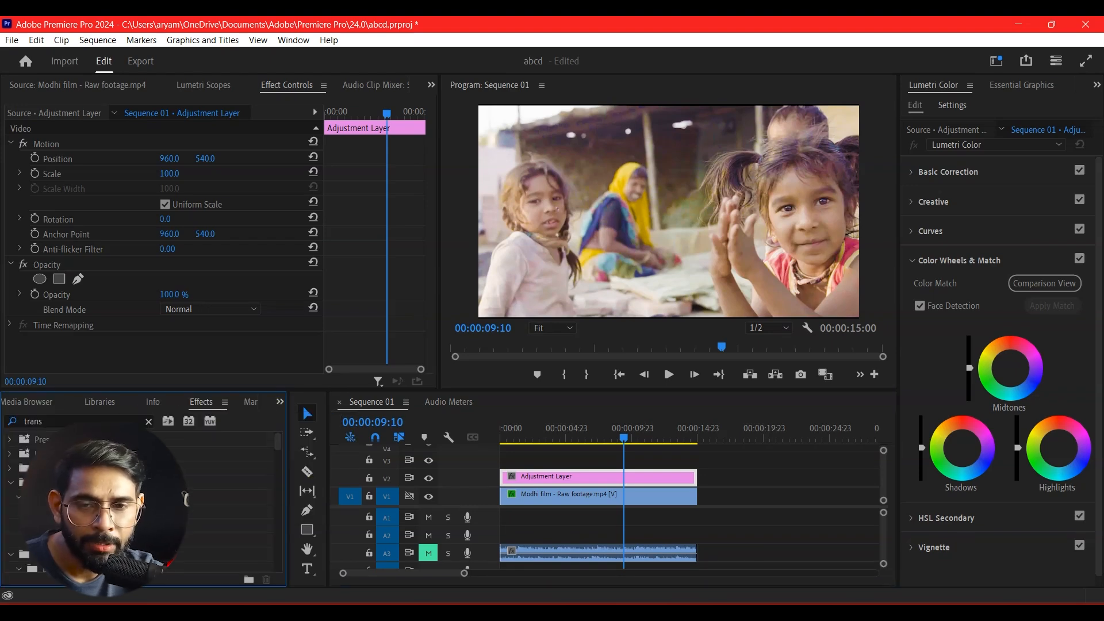
{"action": "type", "text": "crop"}
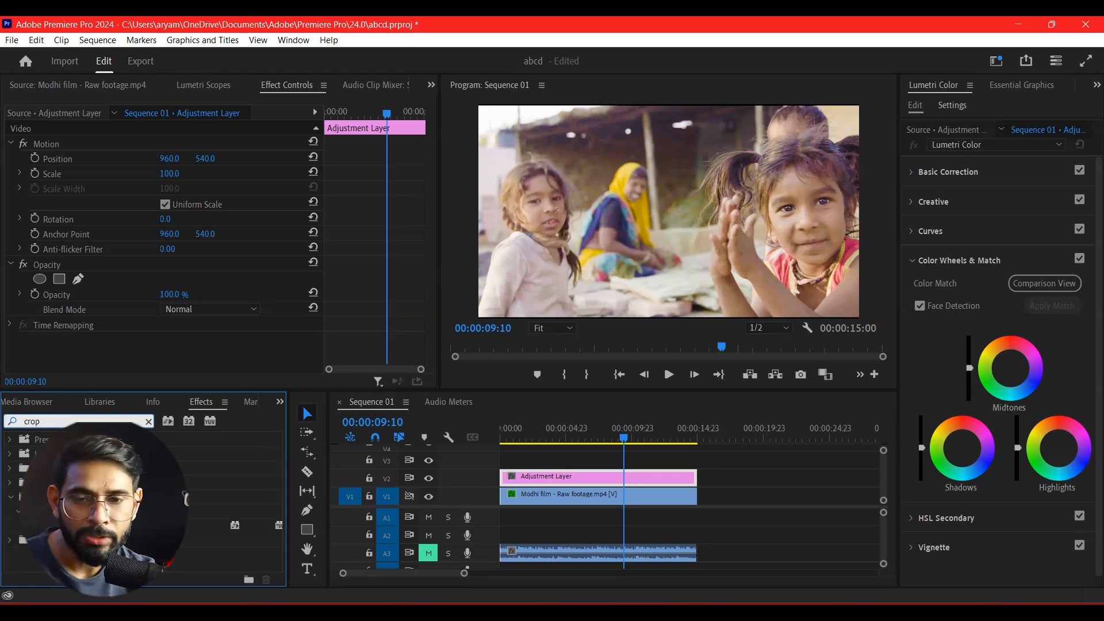
{"action": "left_click_drag", "start_coordinate": [201, 525], "coordinate": [564, 478]}
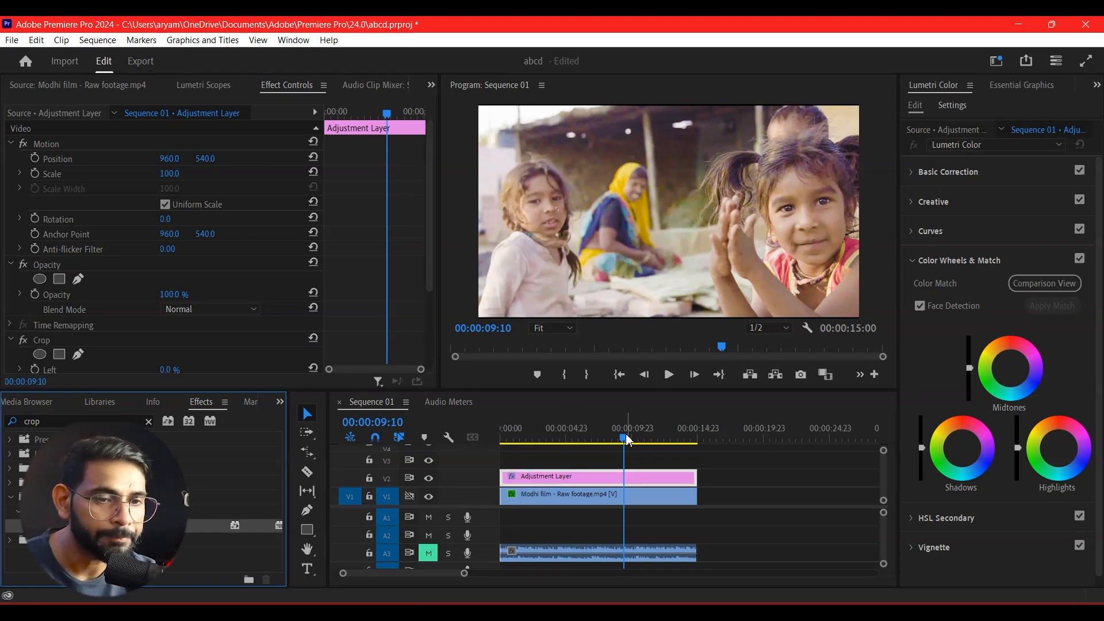
Set the Crop effect's Top and Bottom values to 15%, with the playhead at 00:00:07:19.
{"action": "left_click_drag", "start_coordinate": [626, 443], "coordinate": [602, 443]}
{"action": "scroll", "coordinate": [253, 302], "scroll_direction": "down", "scroll_amount": 5}
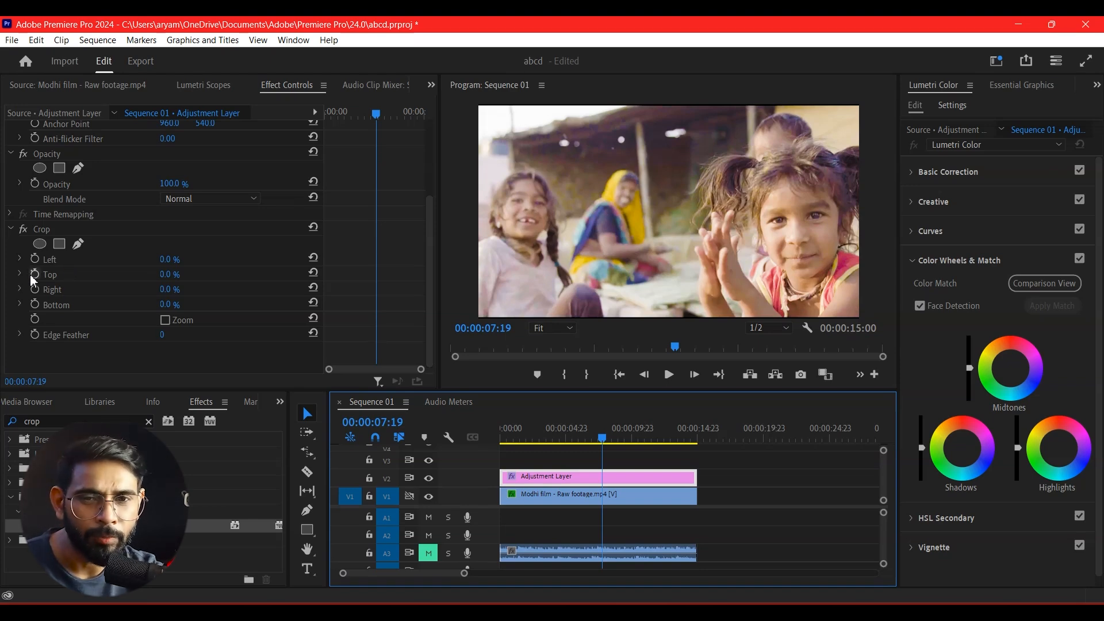
{"action": "left_click", "coordinate": [167, 274]}
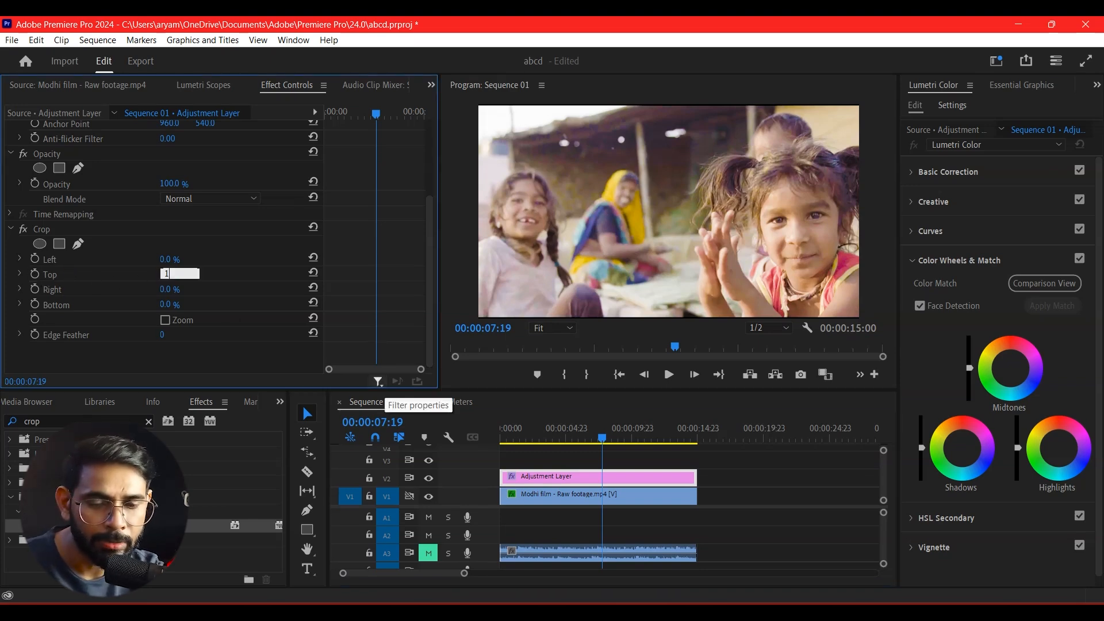
{"action": "key", "text": "Return"}
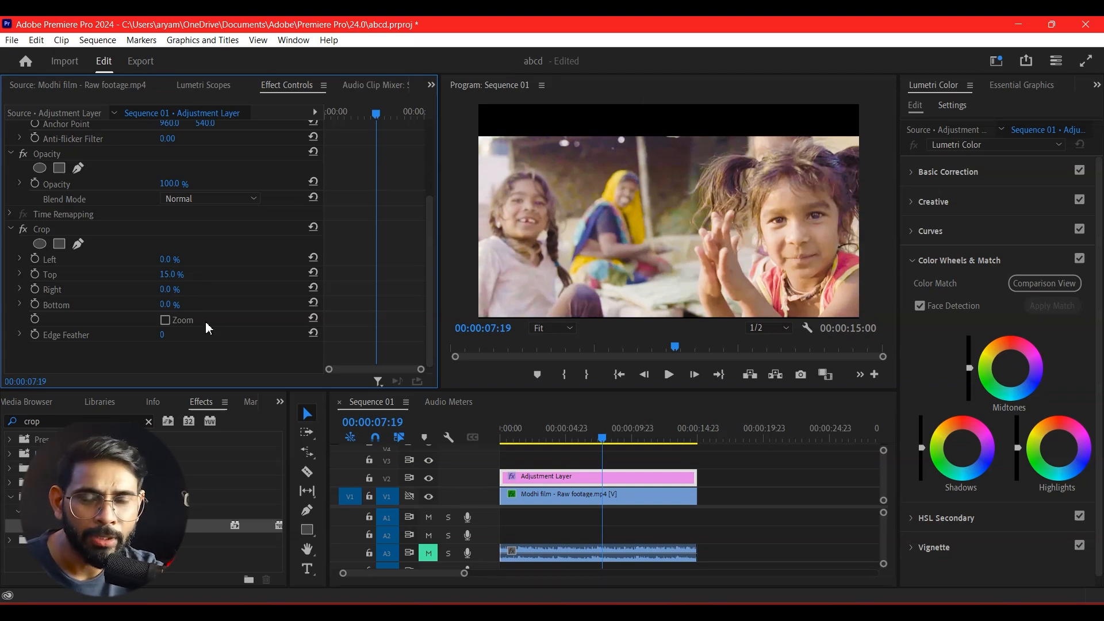
{"action": "left_click", "coordinate": [166, 305]}
{"action": "type", "text": "15"}
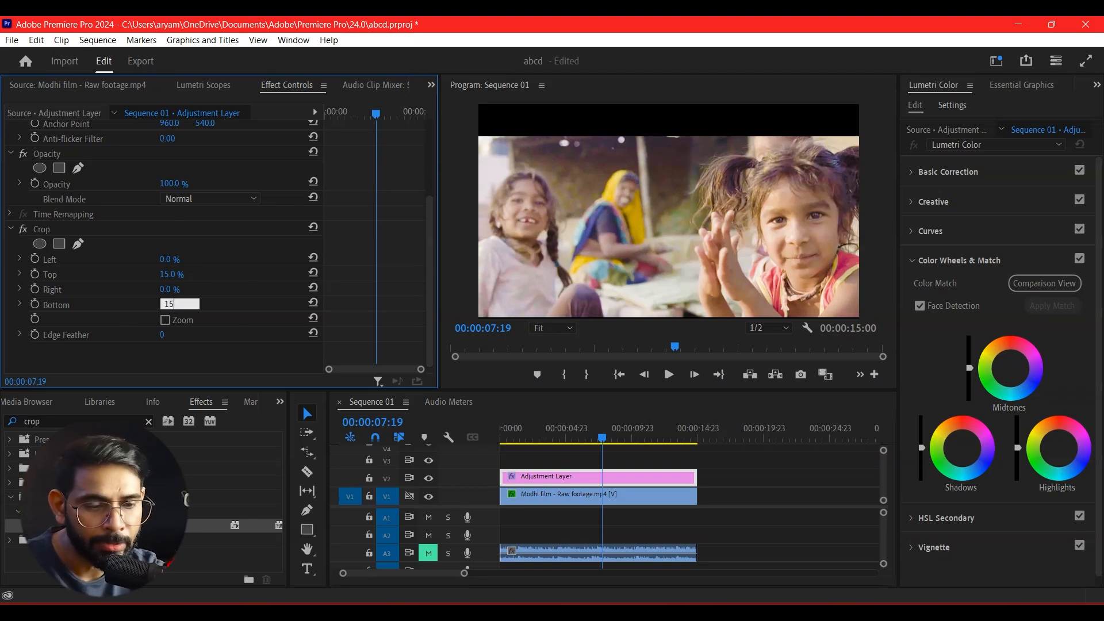
{"action": "key", "text": "Return"}
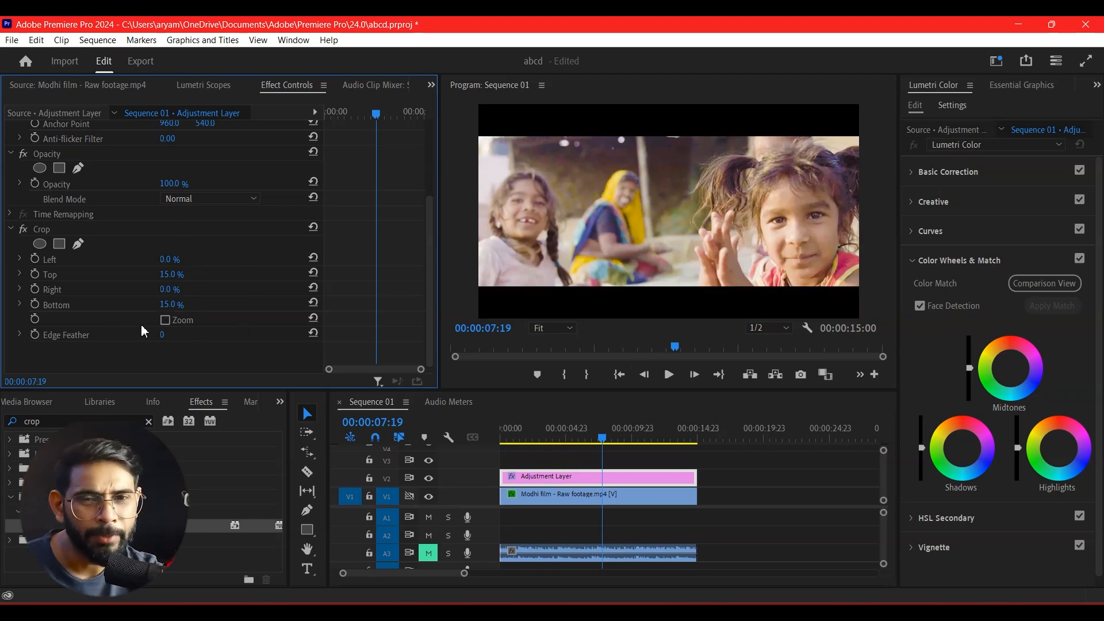
Set the adjustment layer's Crop Top and Bottom values to 10% each.
{"action": "left_click", "coordinate": [167, 274]}
{"action": "type", "text": "10"}
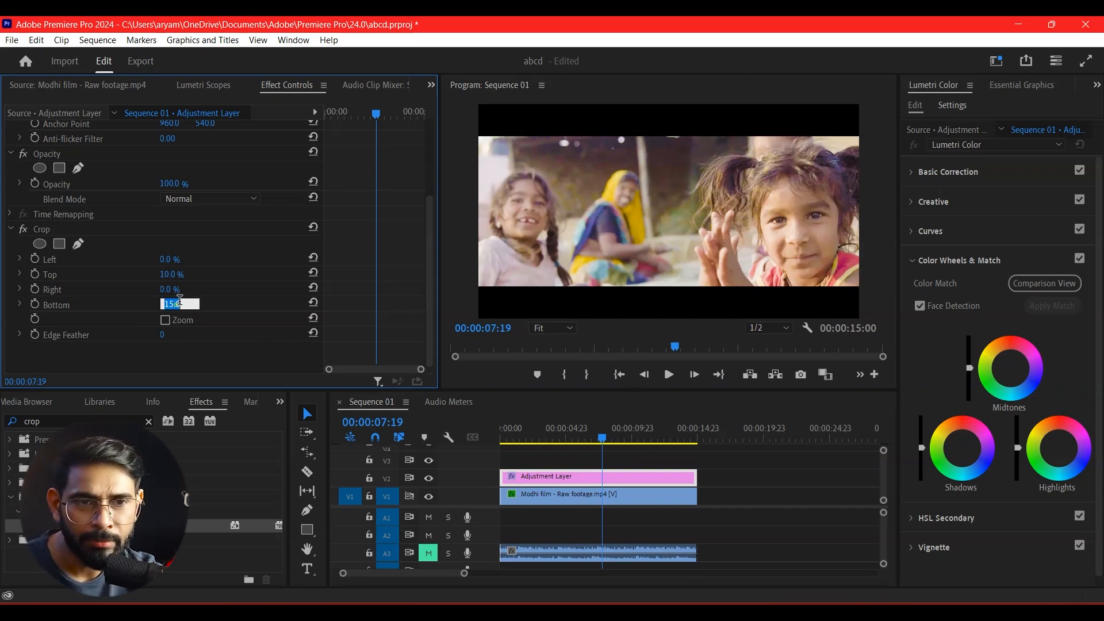
{"action": "left_click", "coordinate": [176, 305]}
{"action": "type", "text": "10"}
{"action": "key", "text": "Return"}
Play the letterboxed sequence from the start in full screen, then replay its opening briefly in the Program monitor.
{"action": "left_click_drag", "start_coordinate": [605, 438], "coordinate": [313, 473]}
{"action": "left_click", "coordinate": [769, 307]}
{"action": "key", "text": "ctrl+grave"}
{"action": "key", "text": "space"}
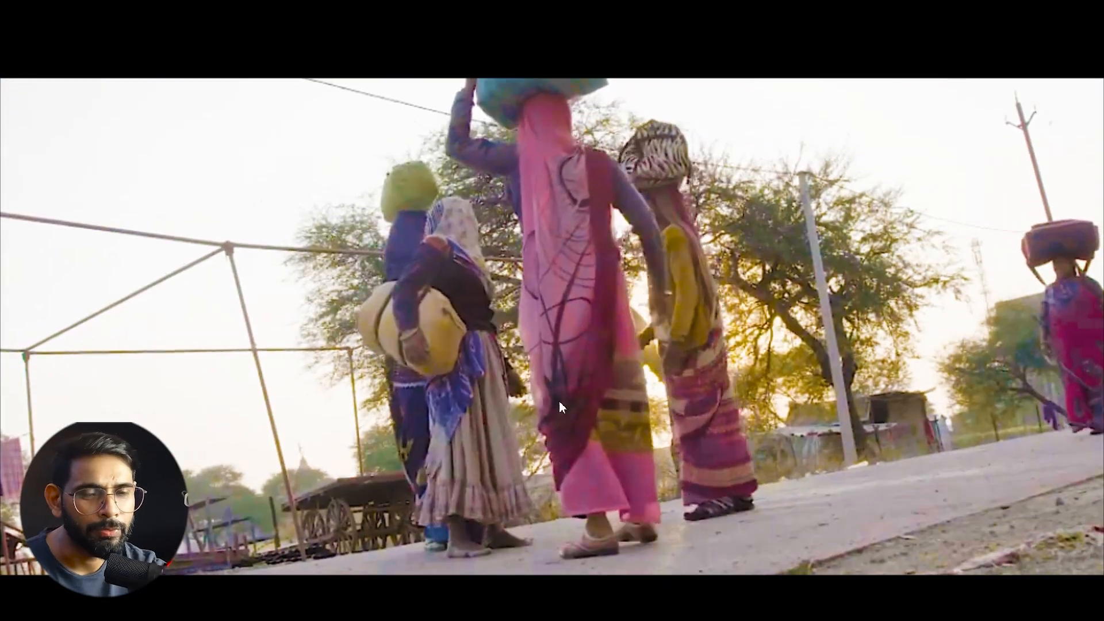
{"action": "key", "text": "Escape"}
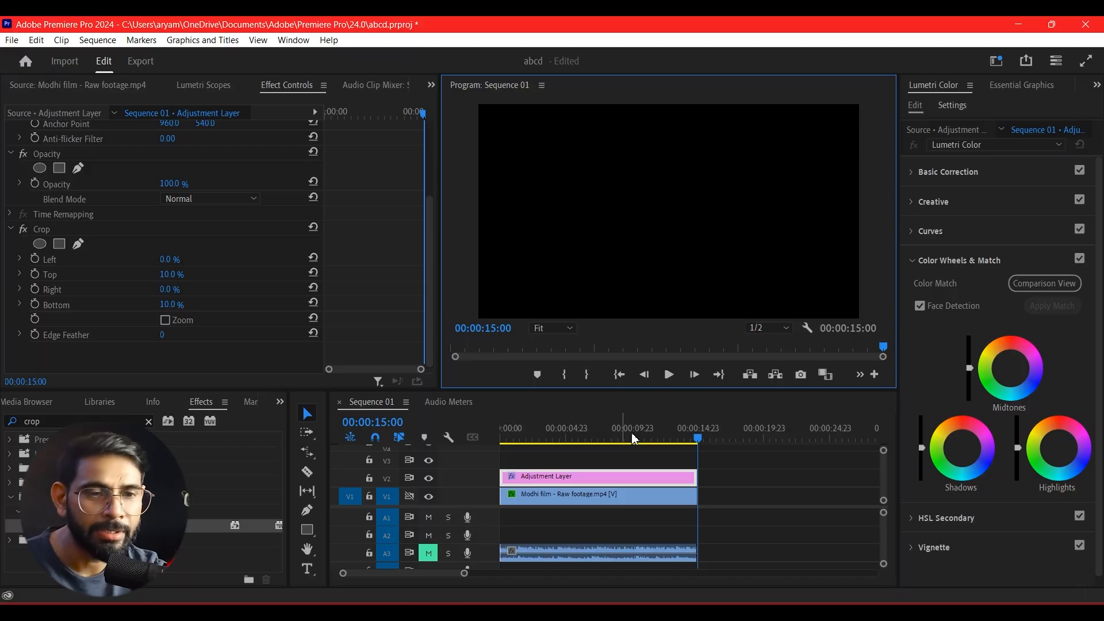
{"action": "key", "text": "space"}
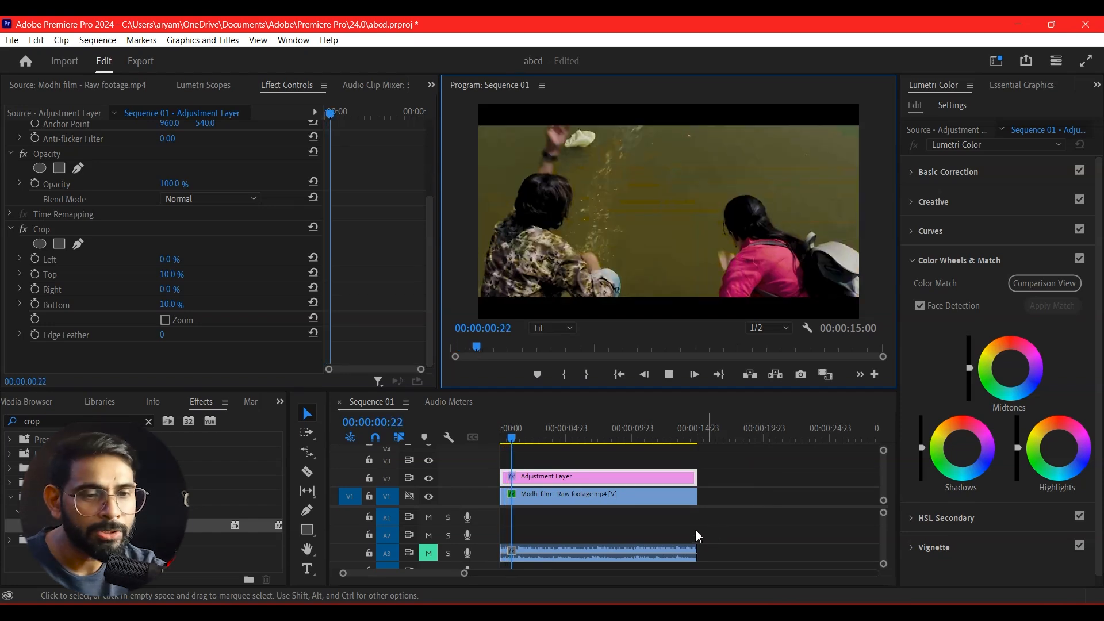
{"action": "key", "text": "space"}
Move the graded footage clip along V1 so it starts where the adjustment layer ends, keeping the track's output enabled.
{"action": "left_click", "coordinate": [678, 500]}
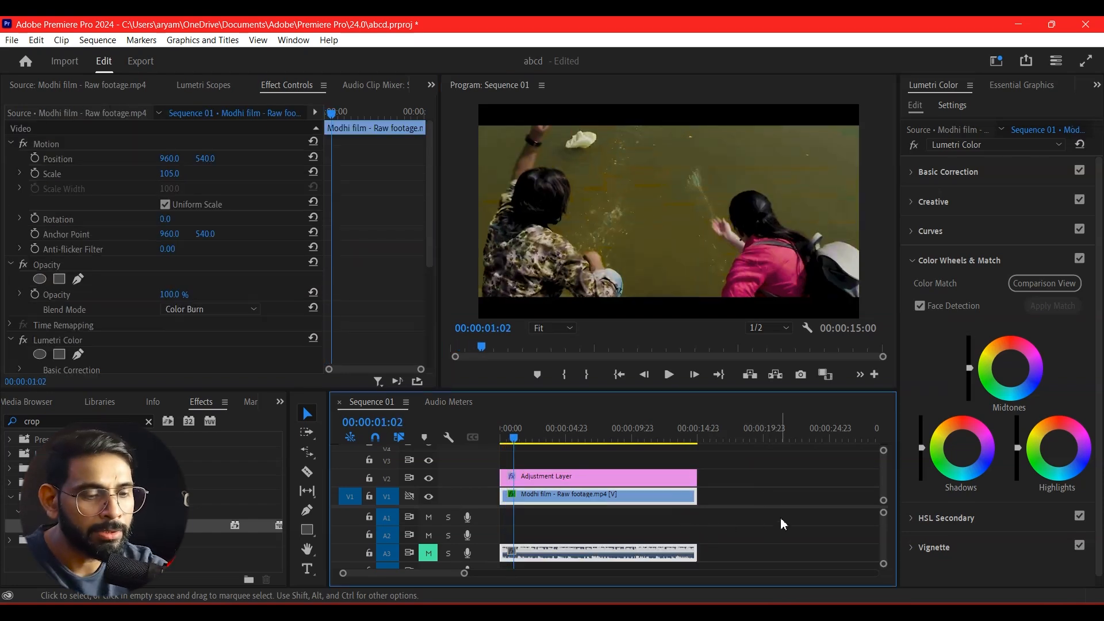
{"action": "left_click", "coordinate": [431, 497]}
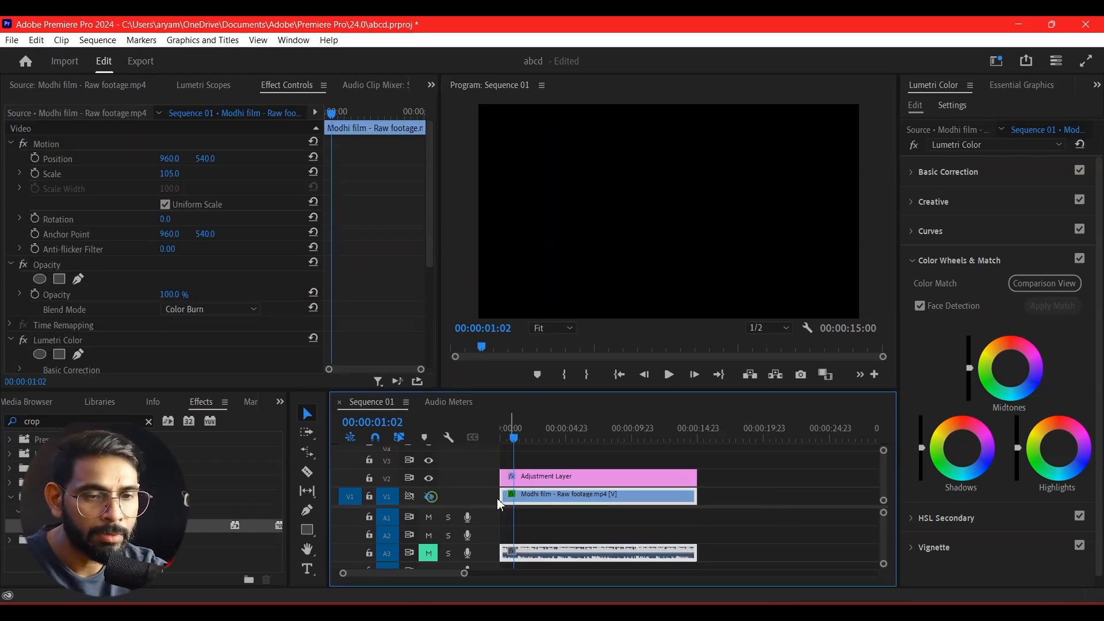
{"action": "left_click_drag", "start_coordinate": [567, 501], "coordinate": [764, 505]}
{"action": "left_click", "coordinate": [428, 496]}
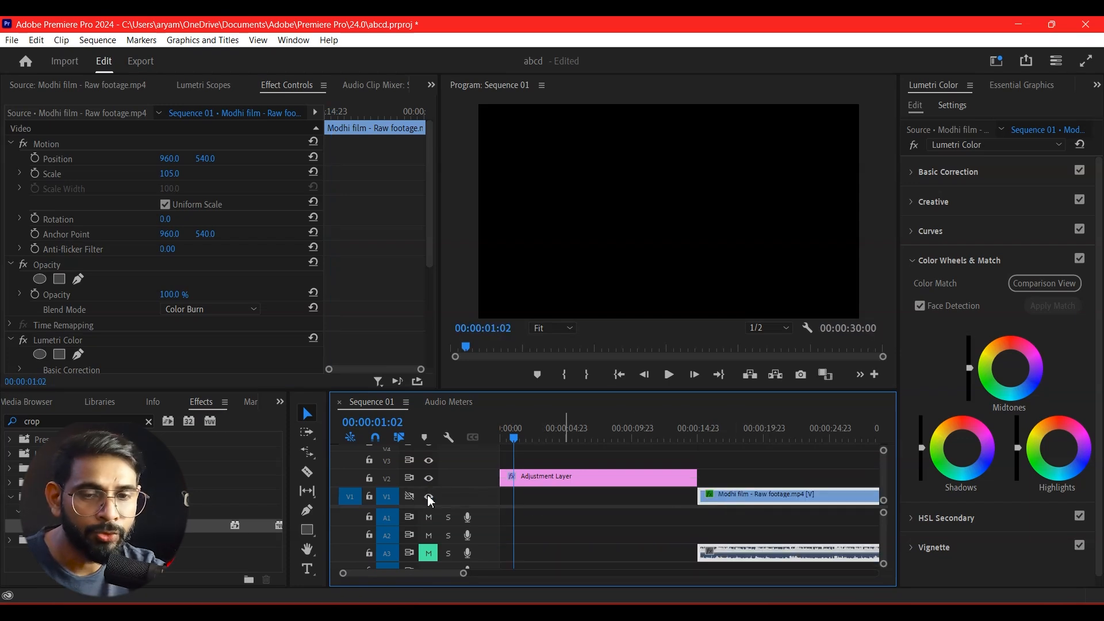
Open the ungraded Modhi film raw footage from the project in the Source monitor.
{"action": "left_click", "coordinate": [280, 401]}
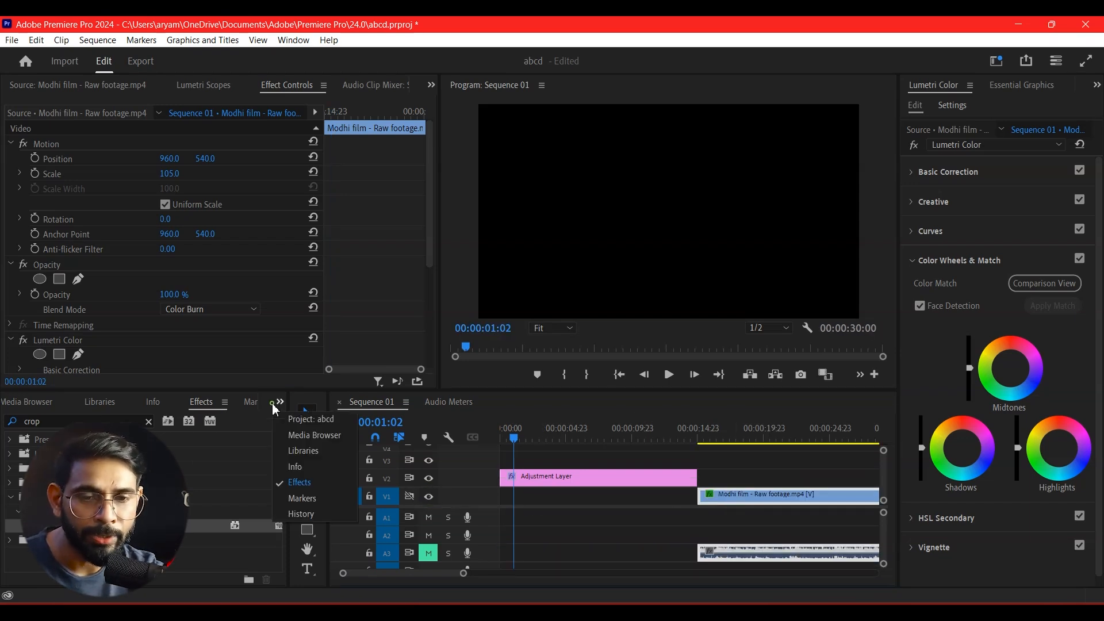
{"action": "left_click", "coordinate": [310, 419]}
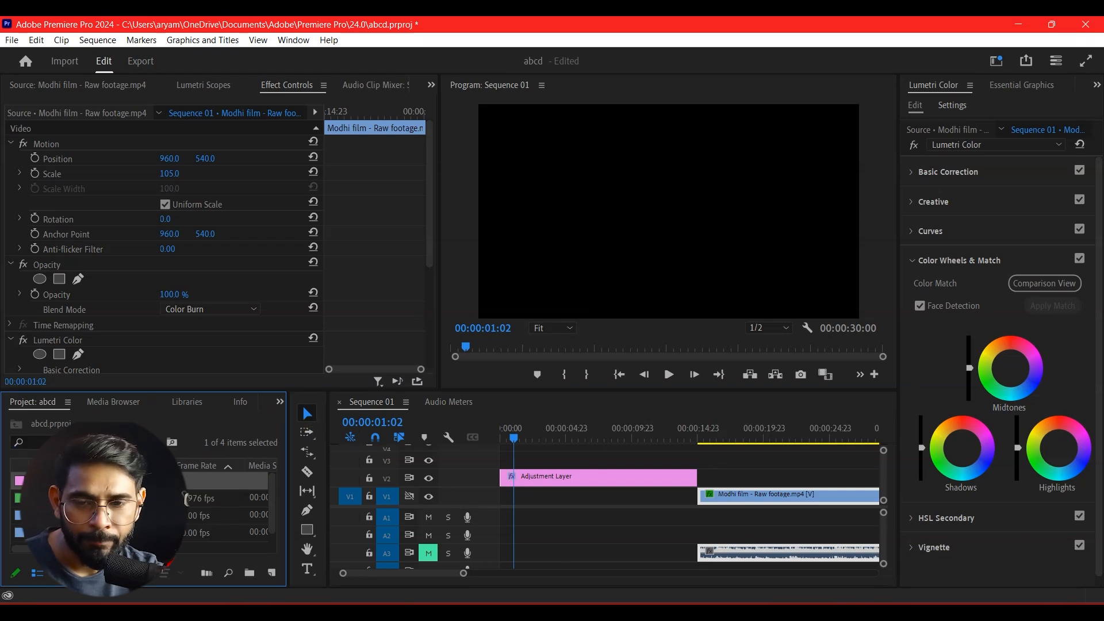
{"action": "double_click", "coordinate": [104, 516]}
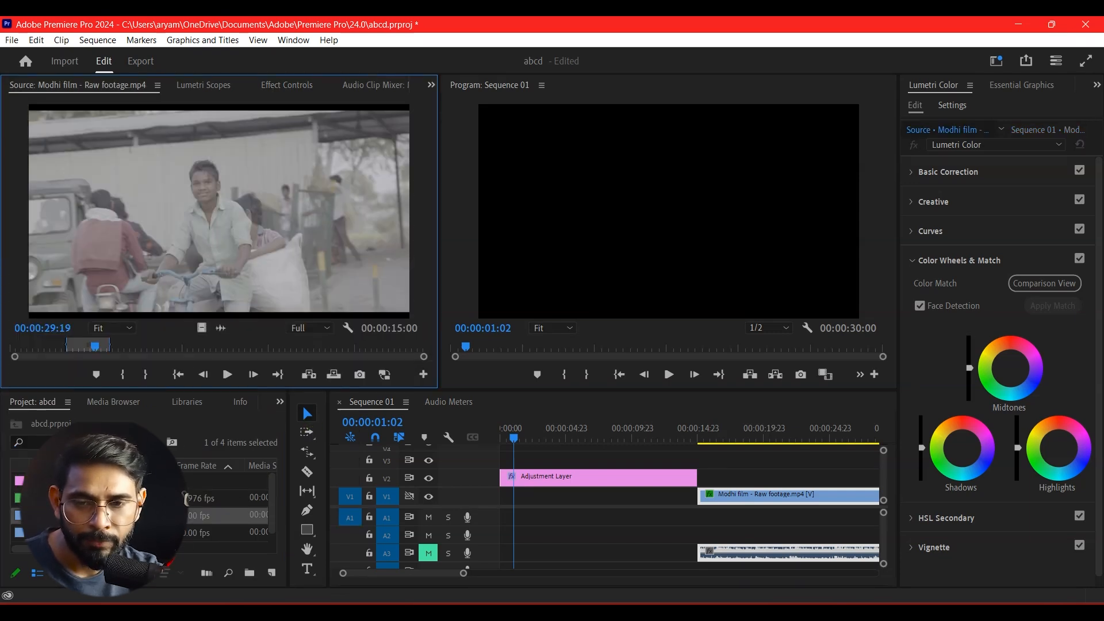
Open the S Log2 practice footage from the project, place its video on V1 beneath the adjustment layer, and move the playhead to 00:00:06:16.
{"action": "double_click", "coordinate": [103, 533]}
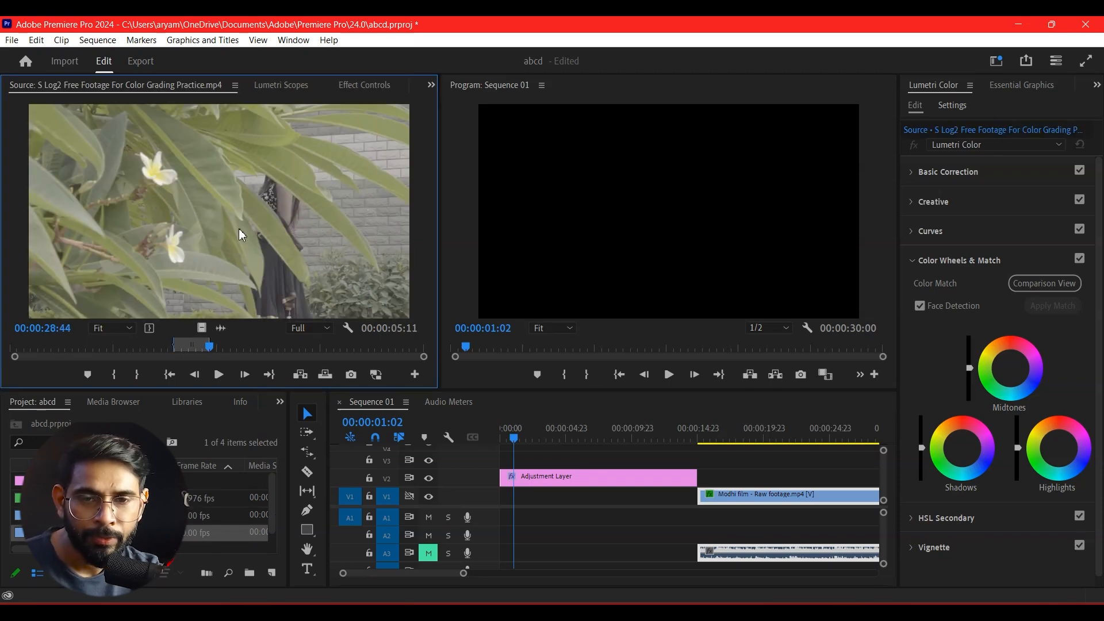
{"action": "left_click_drag", "start_coordinate": [681, 556], "coordinate": [584, 503]}
{"action": "mouse_move", "coordinate": [585, 444]}
{"action": "left_mouse_down"}
{"action": "mouse_move", "coordinate": [621, 446]}
{"action": "mouse_move", "coordinate": [588, 437]}
{"action": "left_mouse_up"}
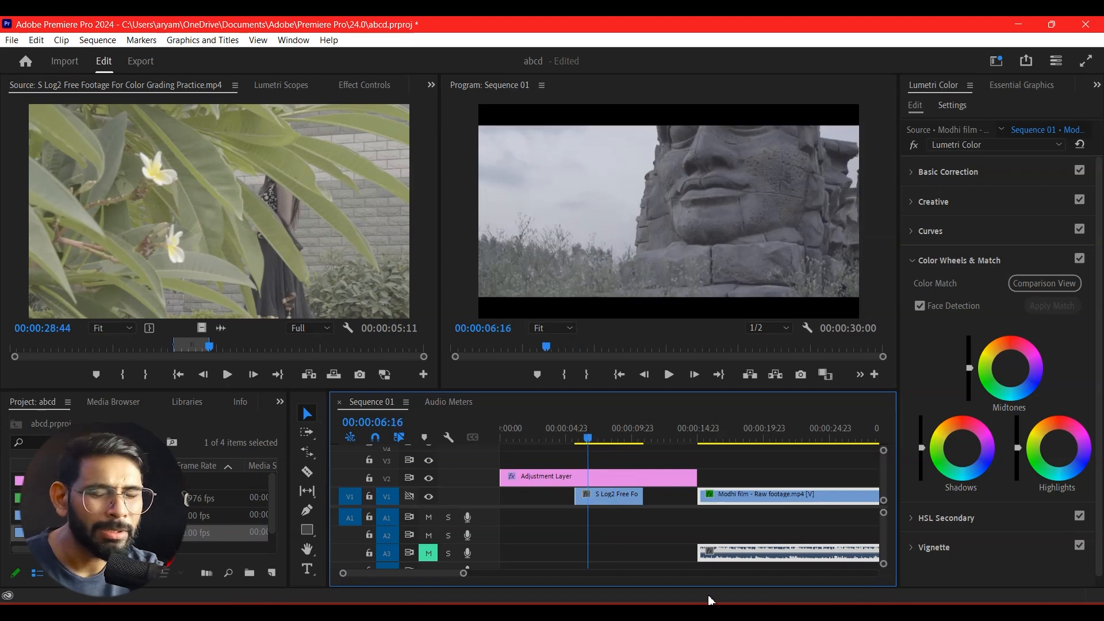
Apply the Dream_1.cube LUT from the OneDrive Desktop folder as the S Log2 clip's Creative Look in Lumetri Color.
{"action": "left_click", "coordinate": [625, 497]}
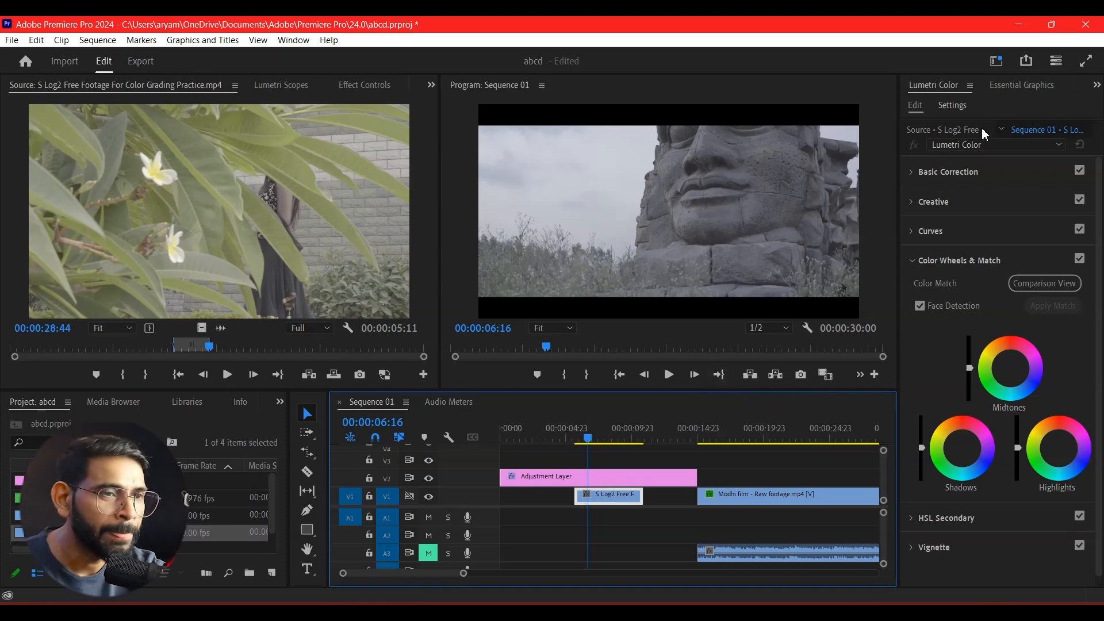
{"action": "left_click", "coordinate": [921, 203]}
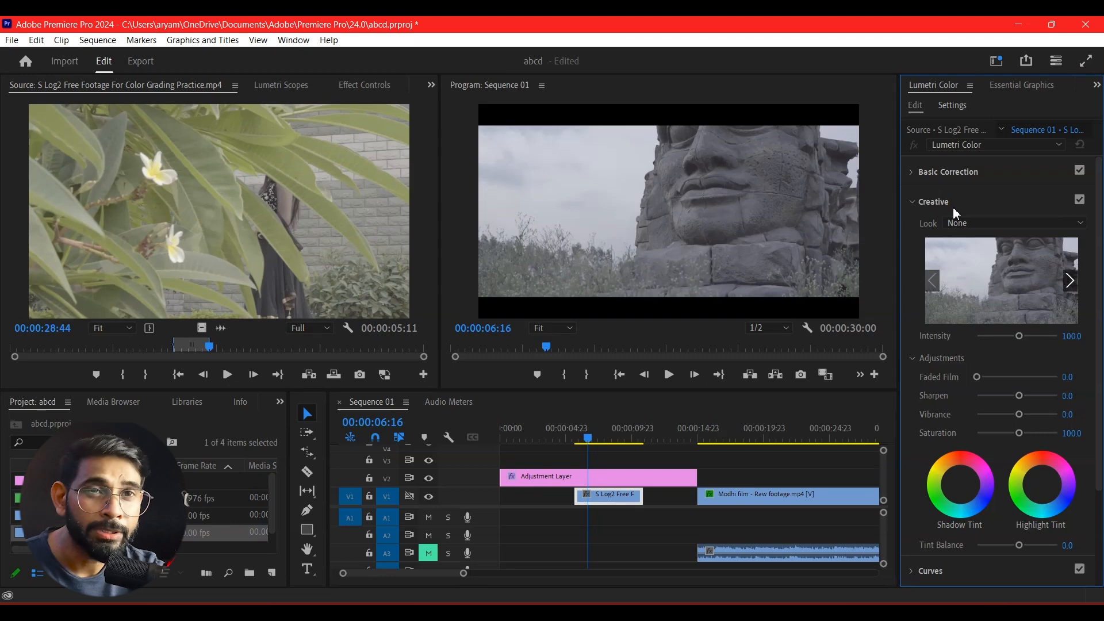
{"action": "left_click", "coordinate": [1030, 223]}
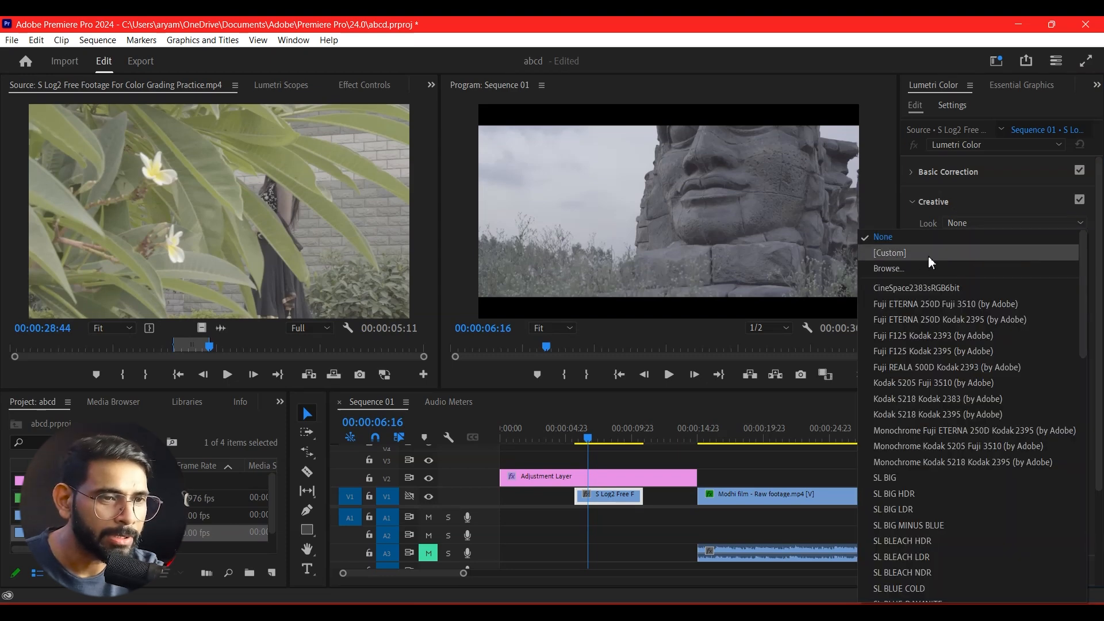
{"action": "left_click", "coordinate": [916, 267]}
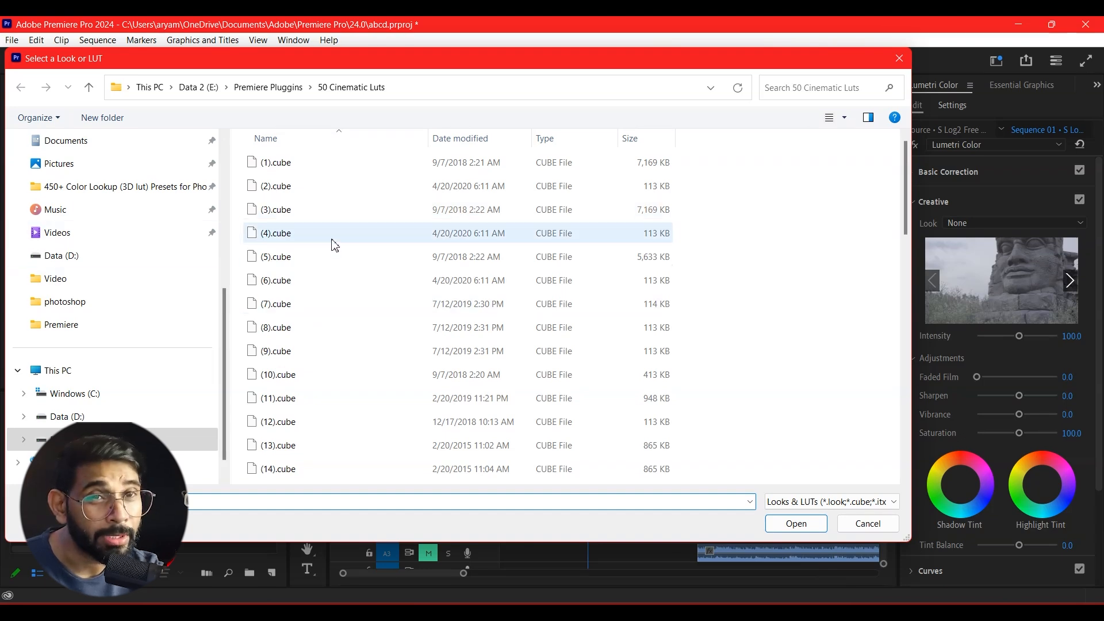
{"action": "scroll", "coordinate": [64, 252], "scroll_direction": "up", "scroll_amount": 4}
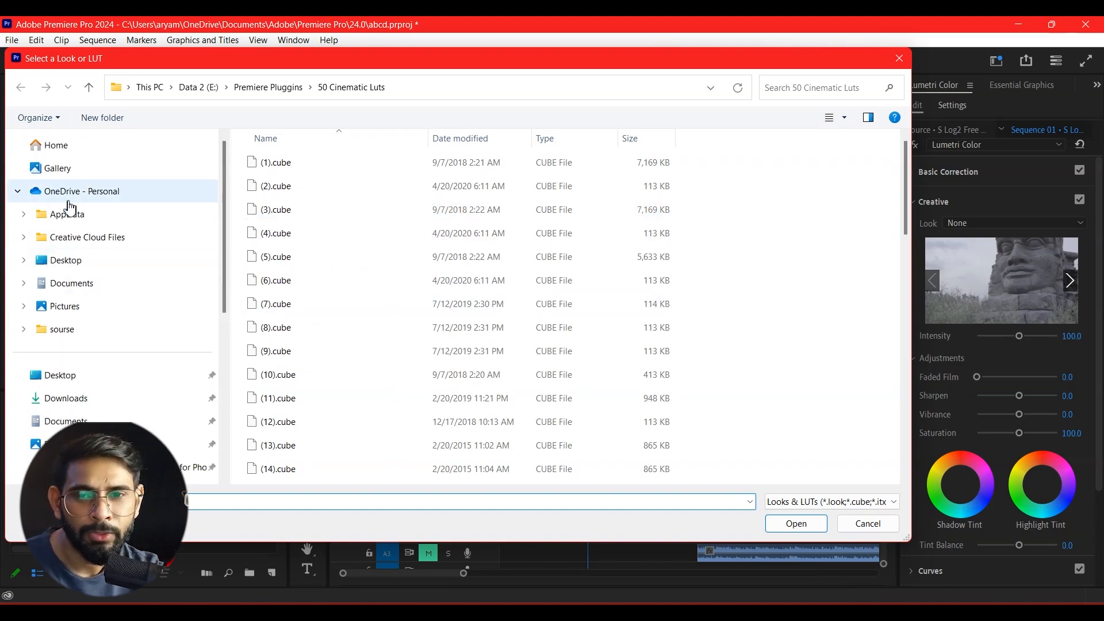
{"action": "left_click", "coordinate": [79, 269]}
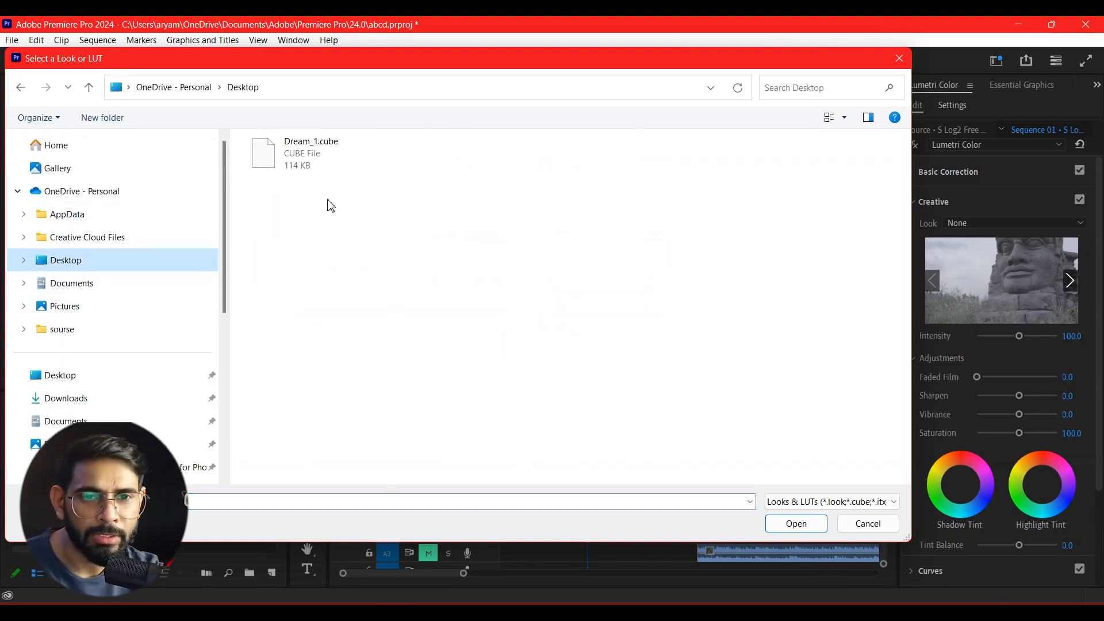
{"action": "left_click", "coordinate": [315, 150]}
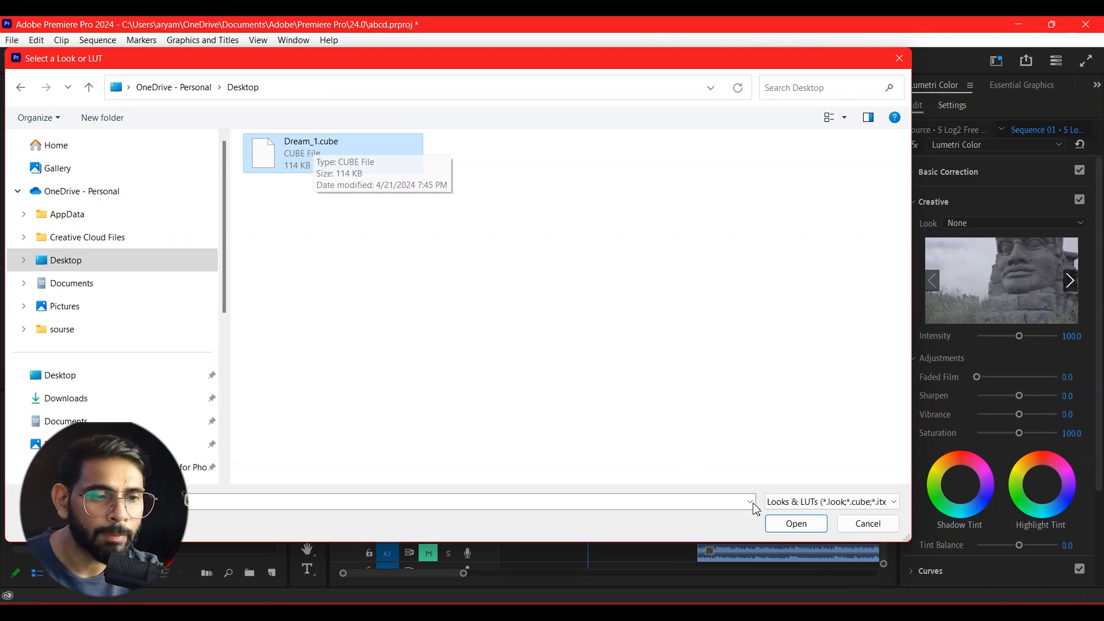
{"action": "left_click", "coordinate": [796, 522]}
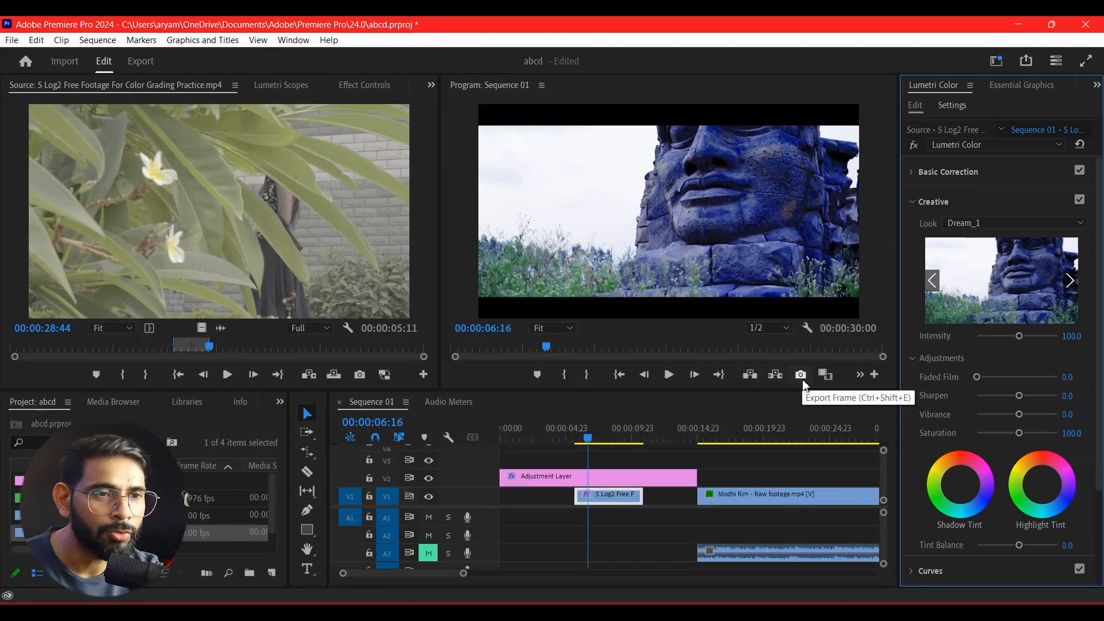
Compare the S Log2 clip with and without its Lumetri Color effect at 00:00:08:19, leaving the effect enabled.
{"action": "left_click_drag", "start_coordinate": [604, 444], "coordinate": [615, 444]}
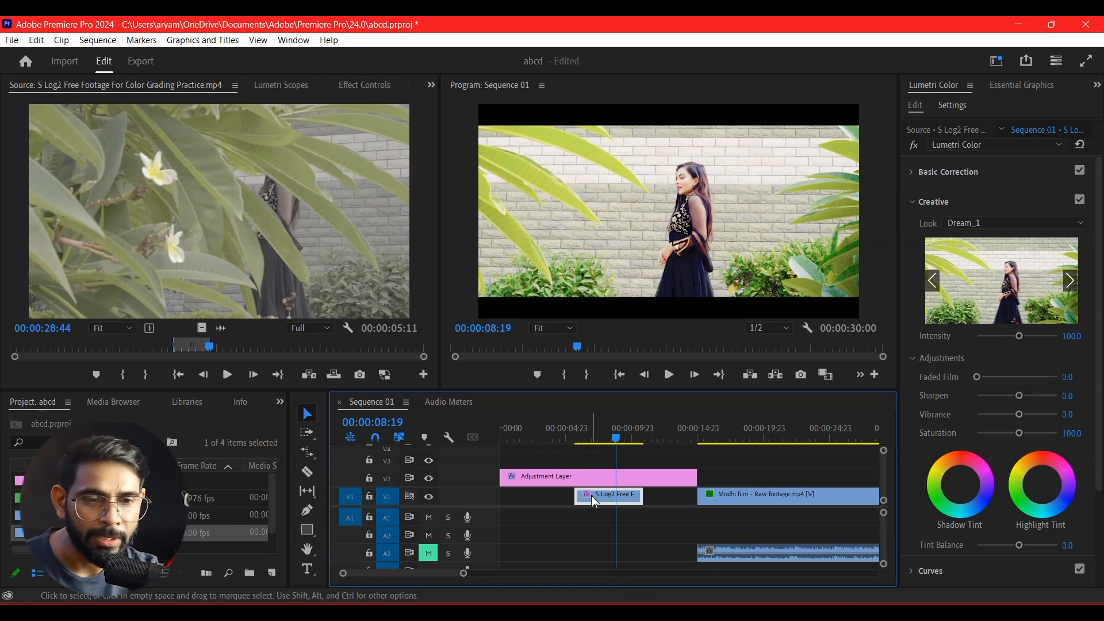
{"action": "left_click", "coordinate": [364, 85]}
{"action": "scroll", "coordinate": [121, 301], "scroll_direction": "down", "scroll_amount": 3}
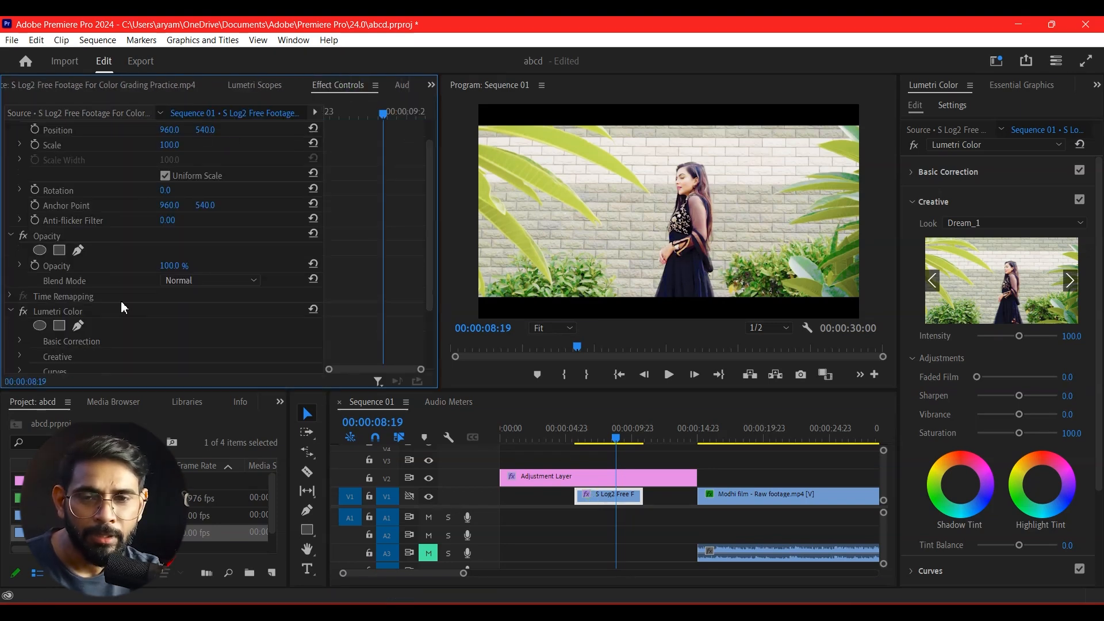
{"action": "left_click", "coordinate": [23, 268]}
{"action": "left_click", "coordinate": [23, 268]}
{"action": "left_click", "coordinate": [23, 268]}
{"action": "left_click", "coordinate": [23, 268]}
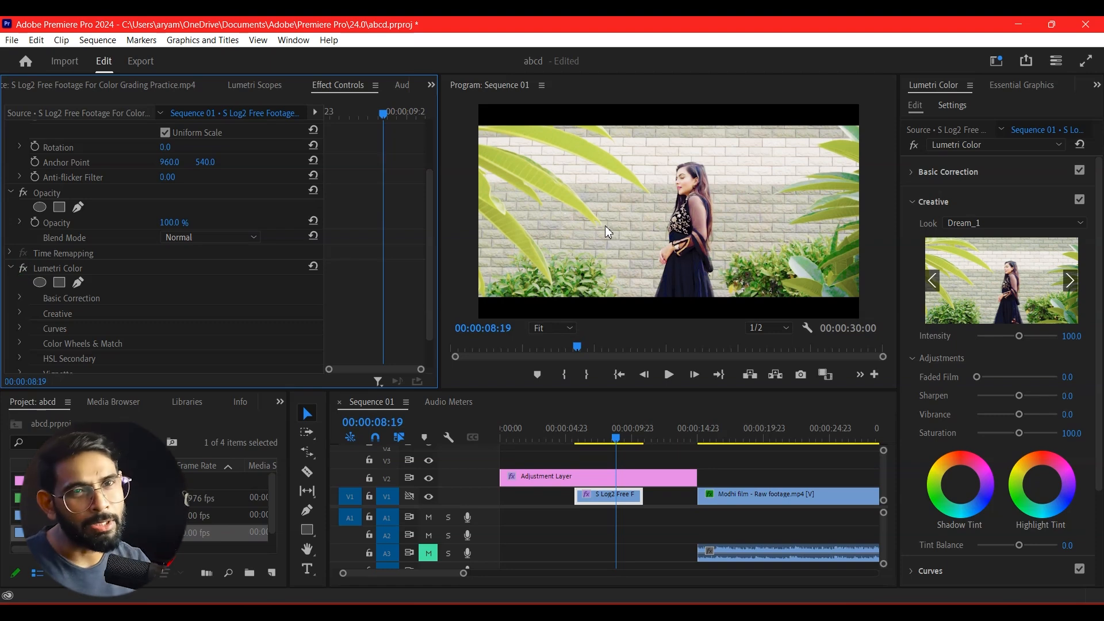